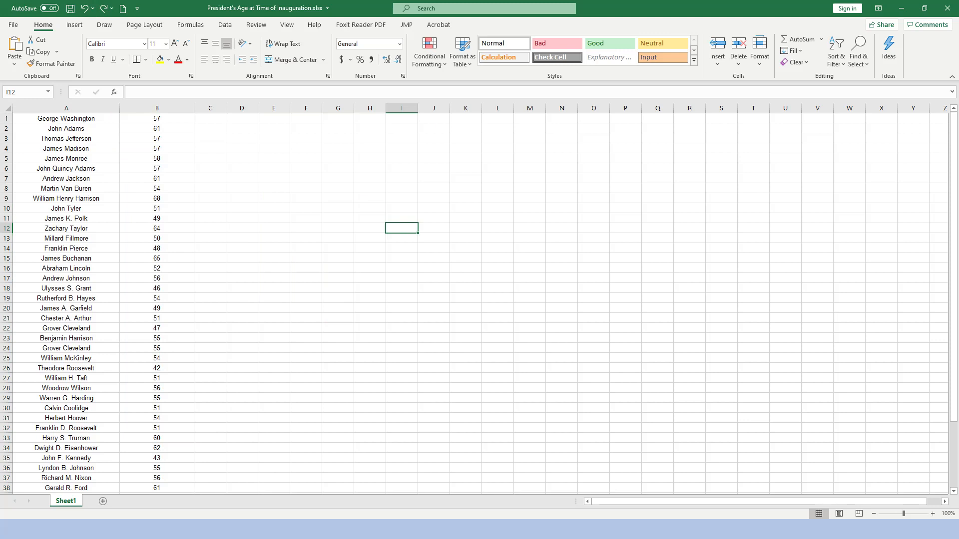
Sort the ages in B1:B45 from smallest to largest with the selection expanded to the names, and check the lowest and highest ages.
left_click(157, 119)
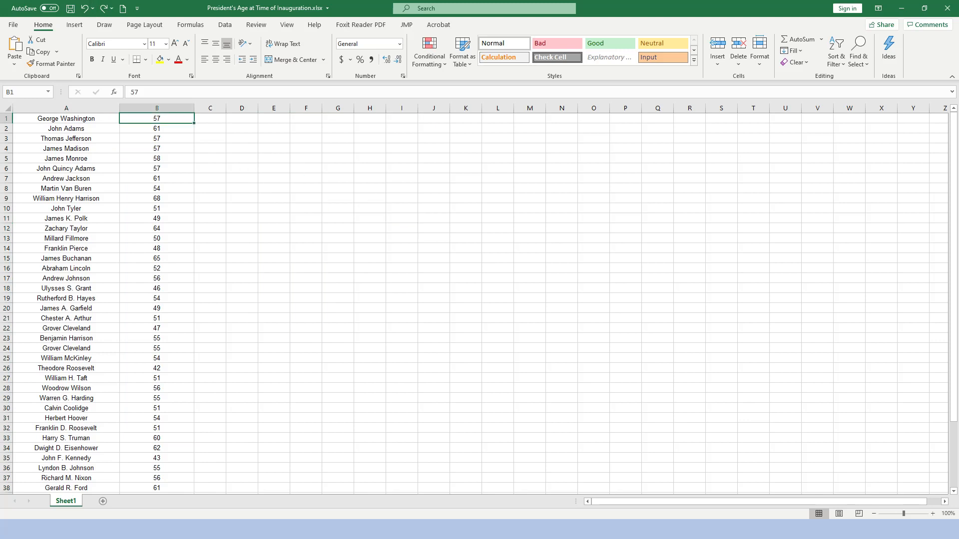
left_click_drag(157, 119, 194, 481)
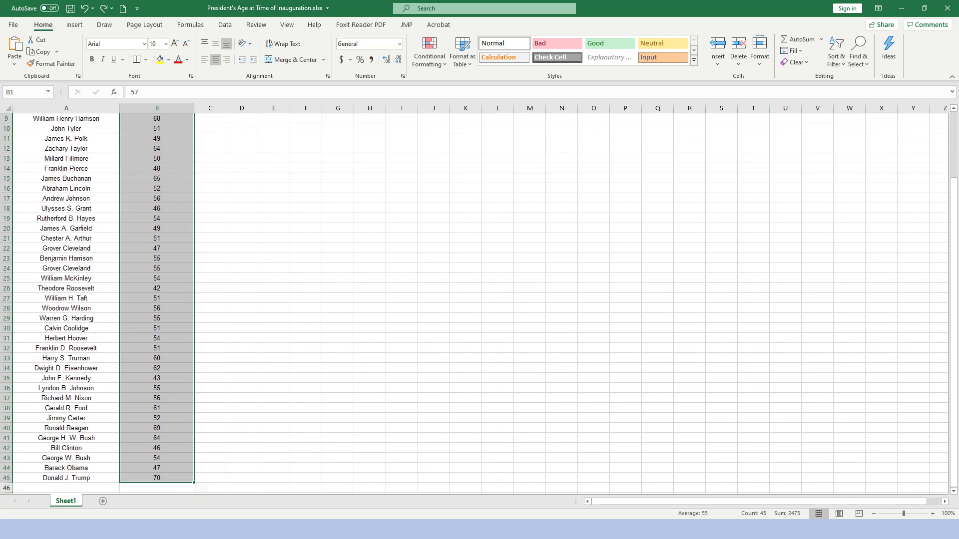
left_click(836, 52)
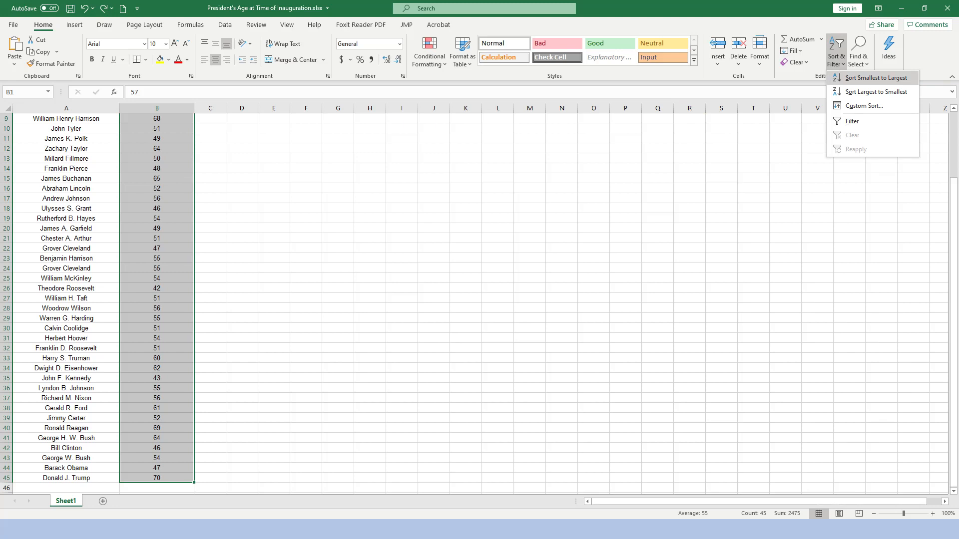
left_click(875, 78)
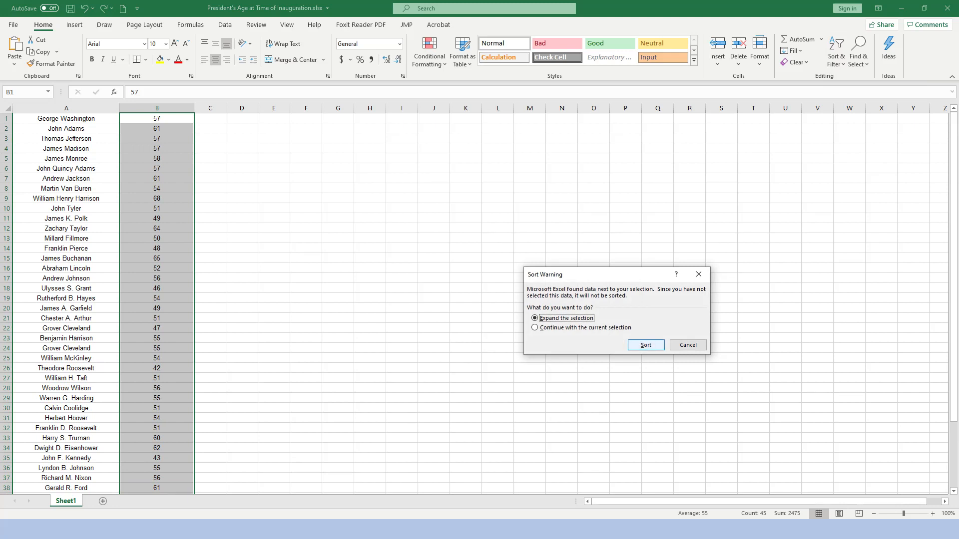
key("Return")
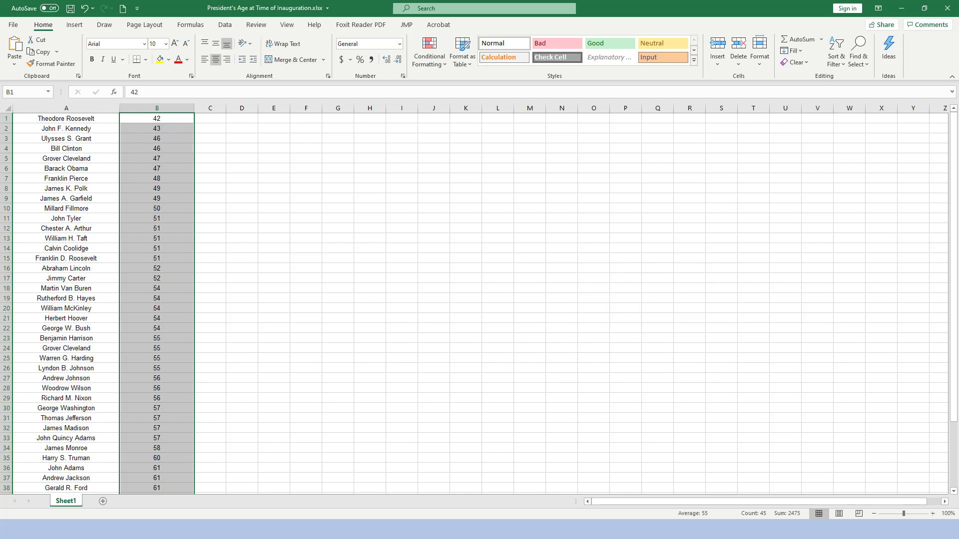
left_click(156, 118)
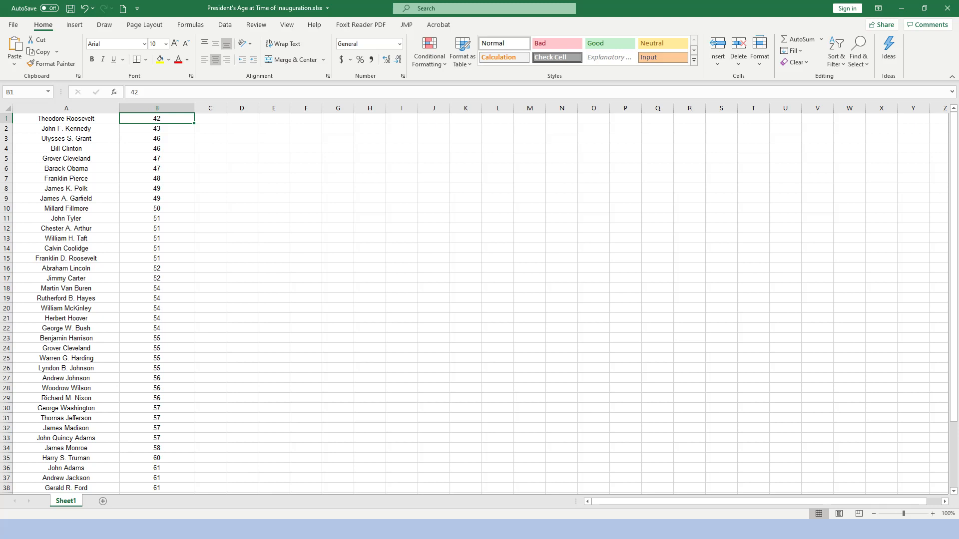
scroll(474, 304, "down", 8)
left_click(157, 318)
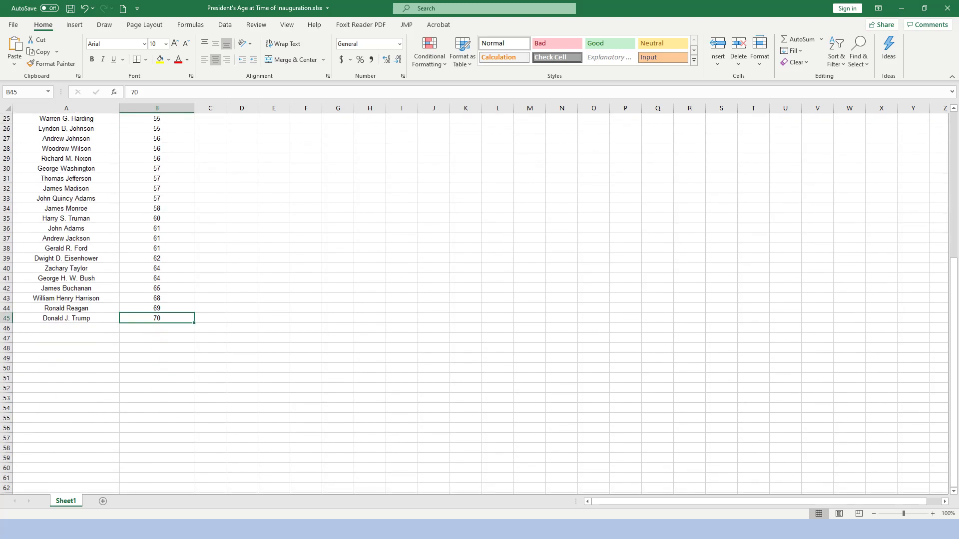
scroll(475, 303, "up", 8)
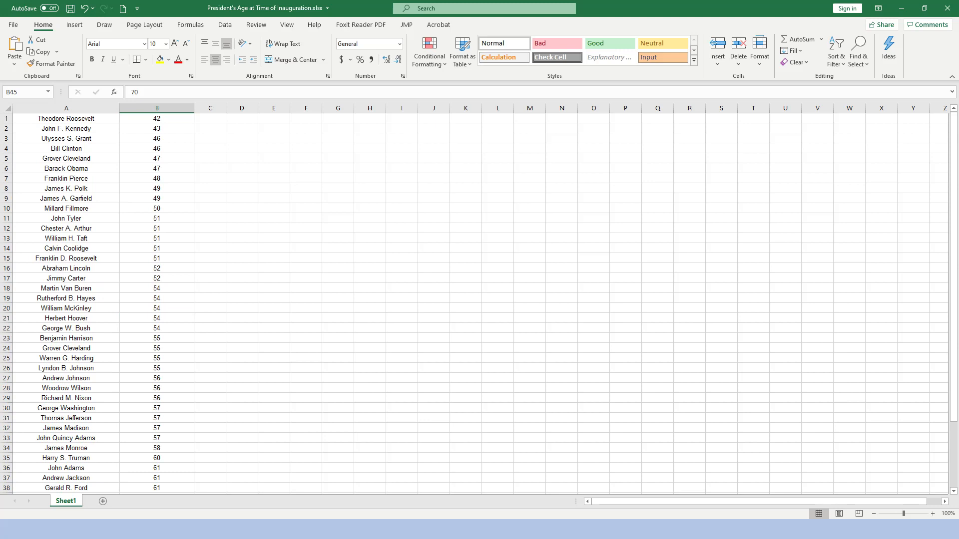
Label H1 "Range =" and calculate the age range in I1 with the formula =B45-B1.
left_click(369, 119)
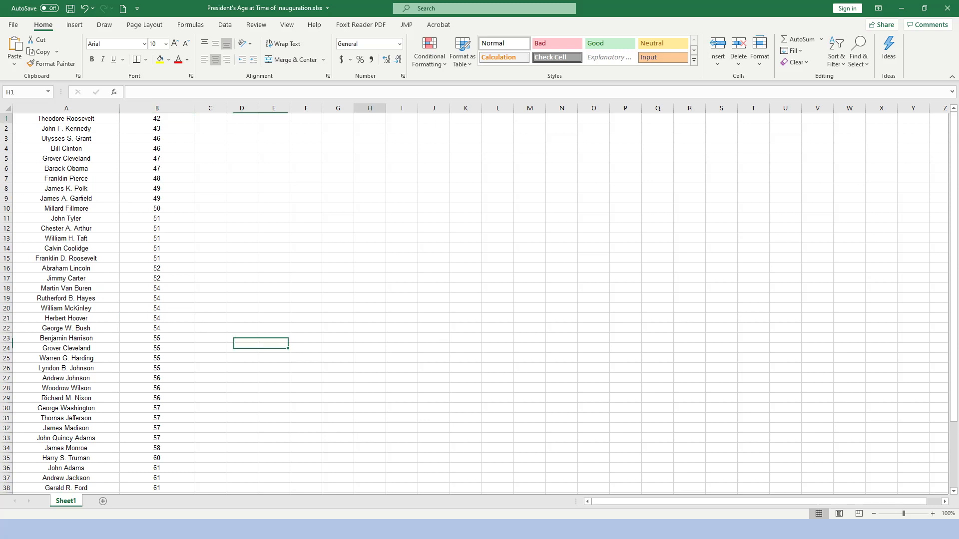
type("Ran")
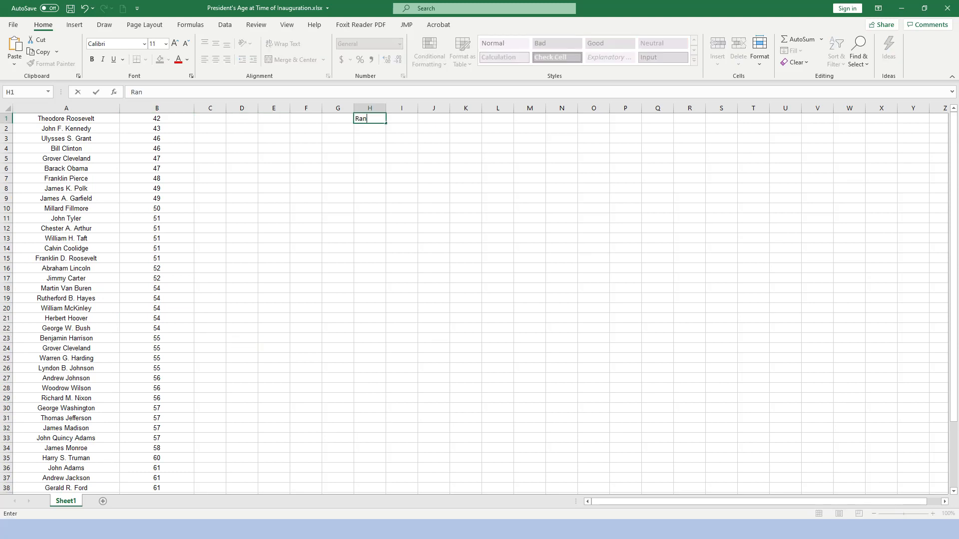
type("ge =")
key("Tab")
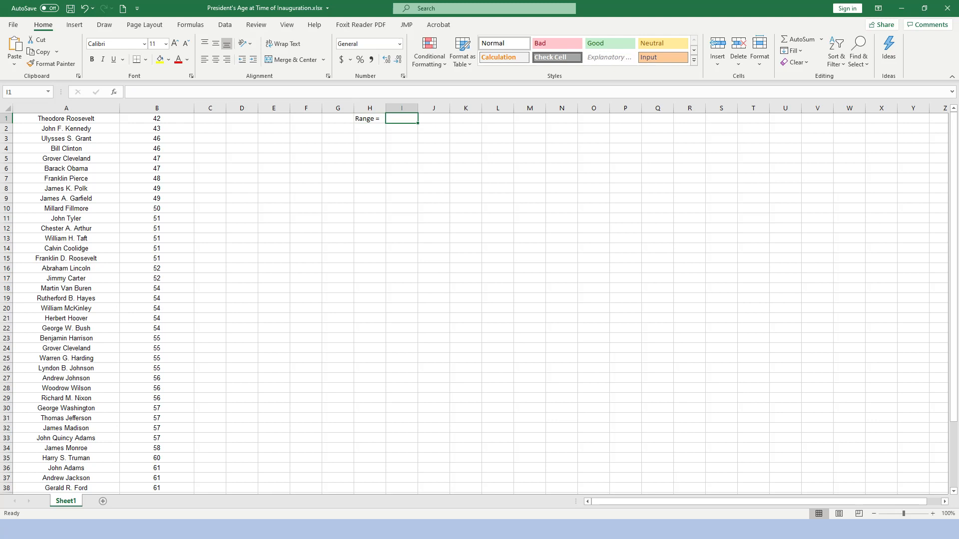
type("=")
scroll(474, 303, "down", 5)
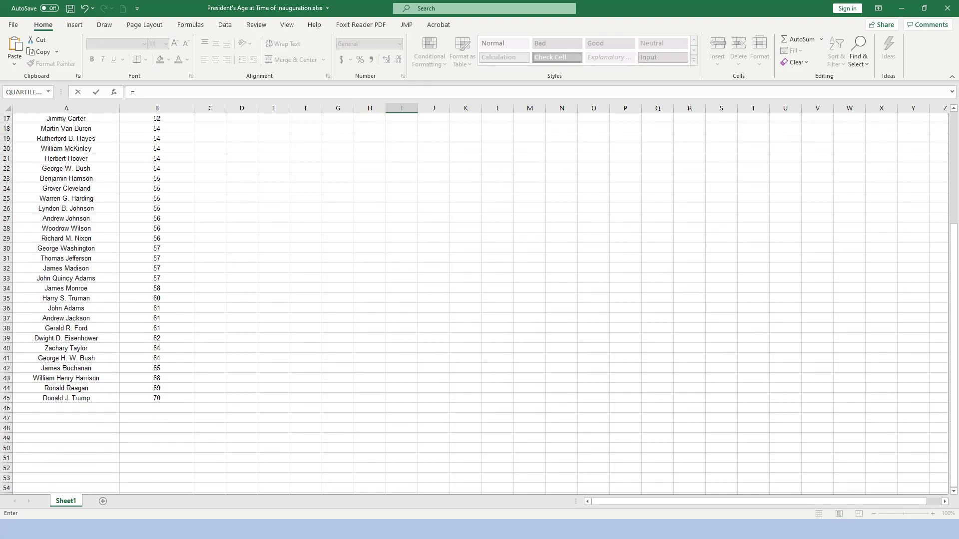
left_click(156, 398)
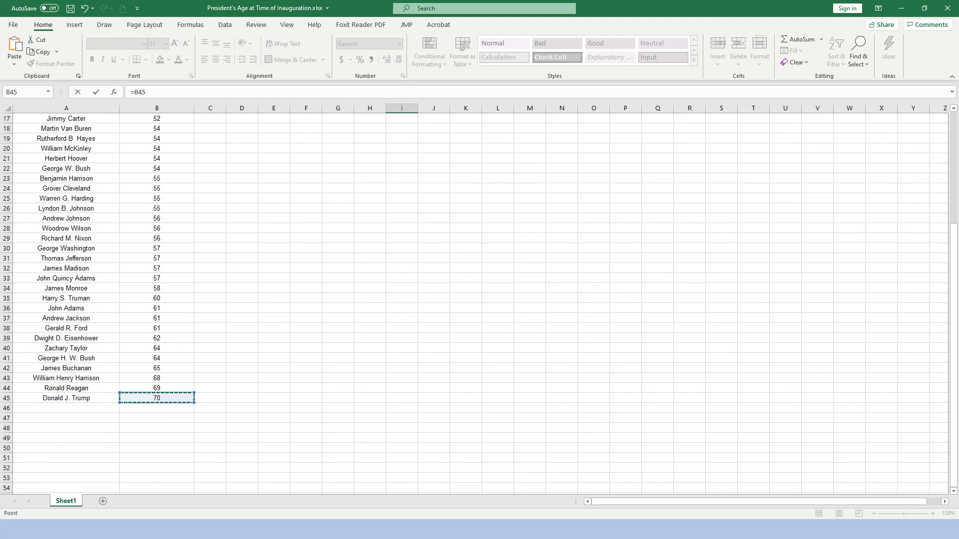
scroll(475, 303, "up", 5)
type("-")
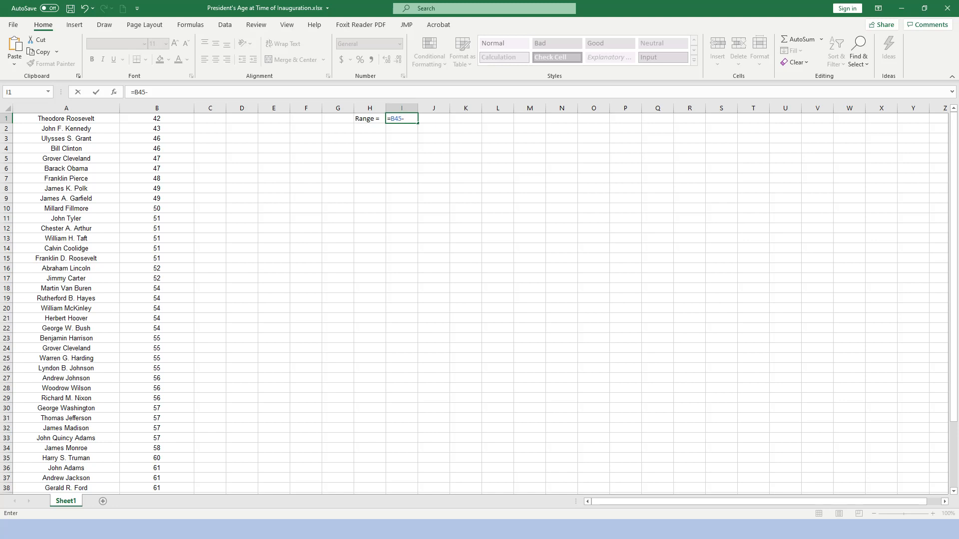
left_click(157, 119)
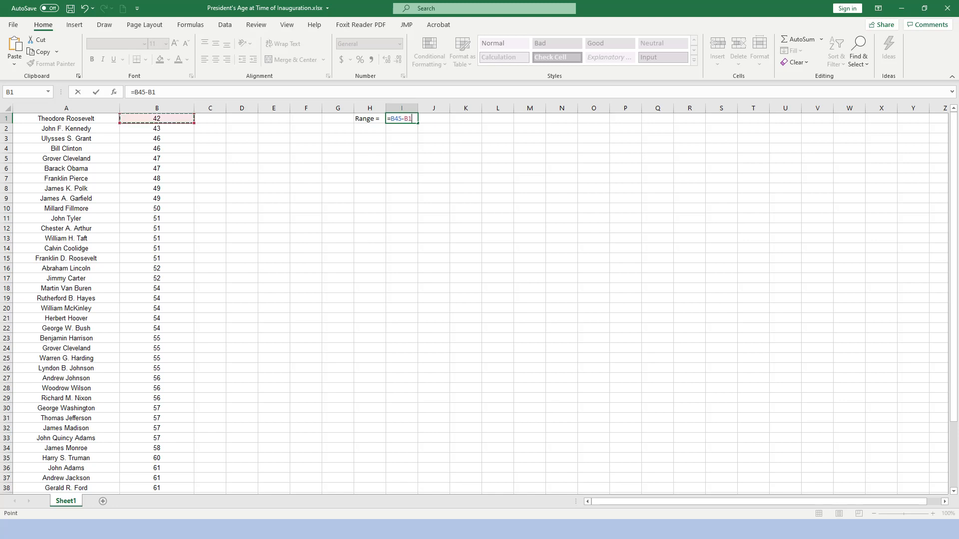
key("Return")
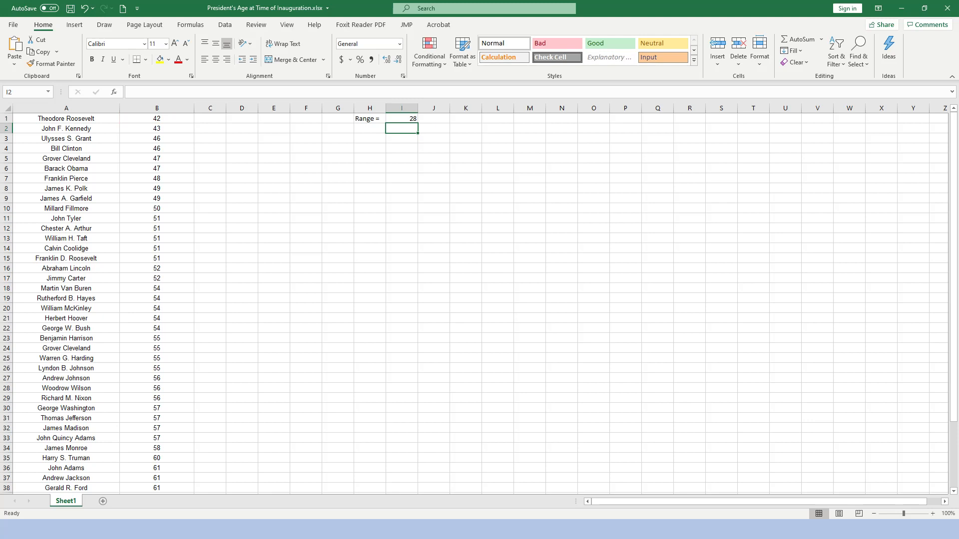
Label H2 "# Classes" and enter 5 as the number of classes in I2.
left_click(370, 129)
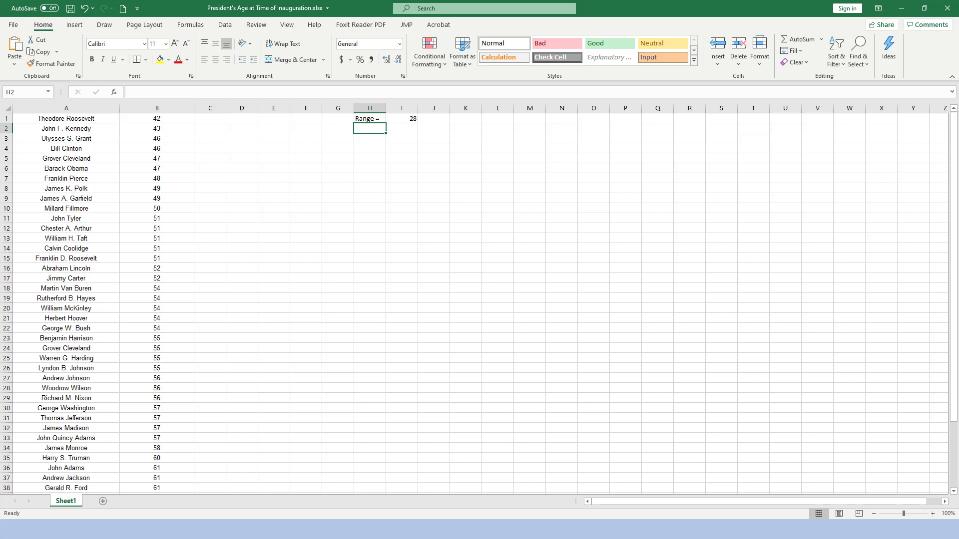
type("# Classes")
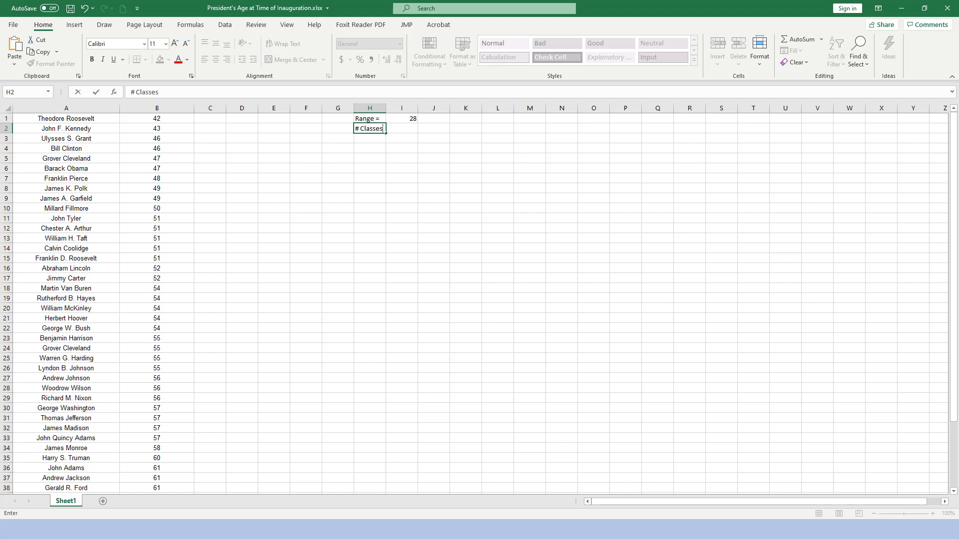
key("Tab")
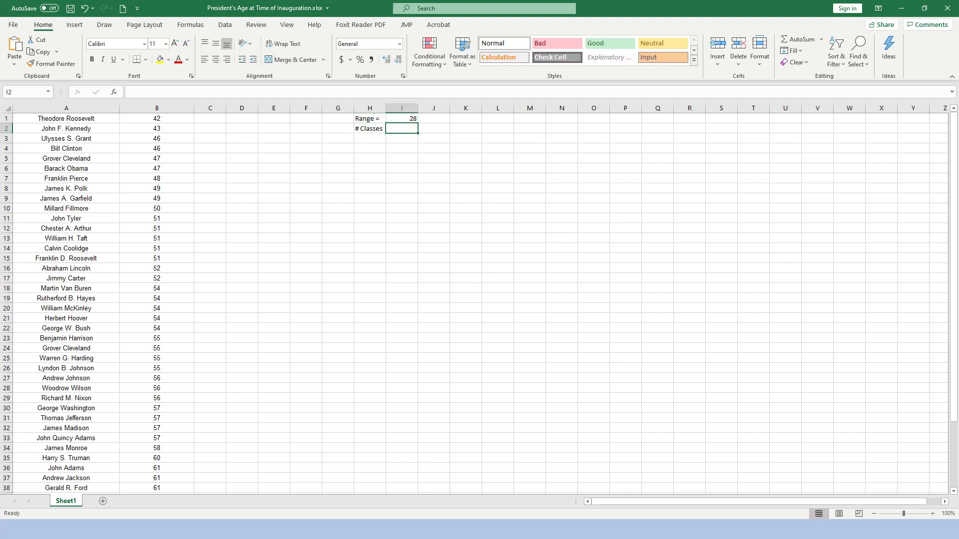
type("5")
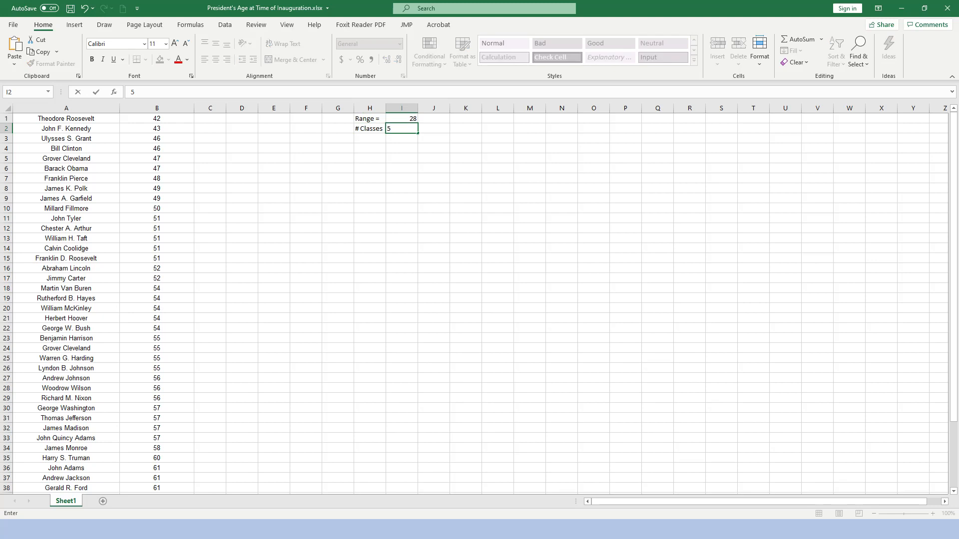
key("Down")
key("Down")
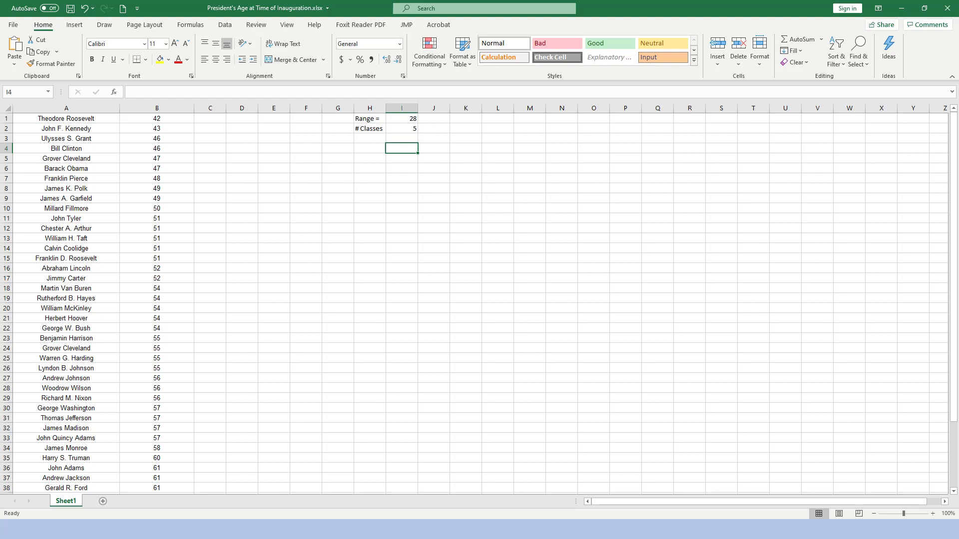
Label K2 "Class Int =" and widen column K slightly so the label fits.
left_click(466, 128)
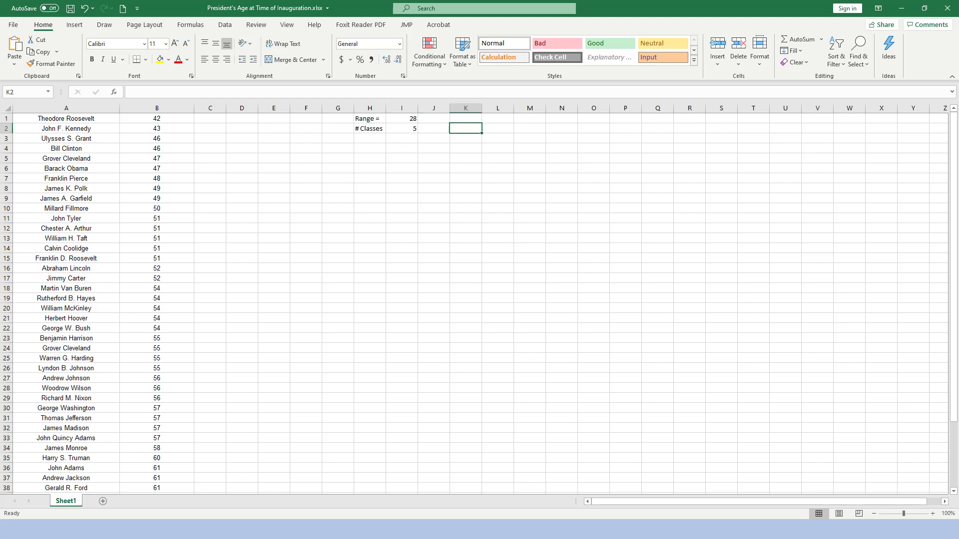
type("Class ")
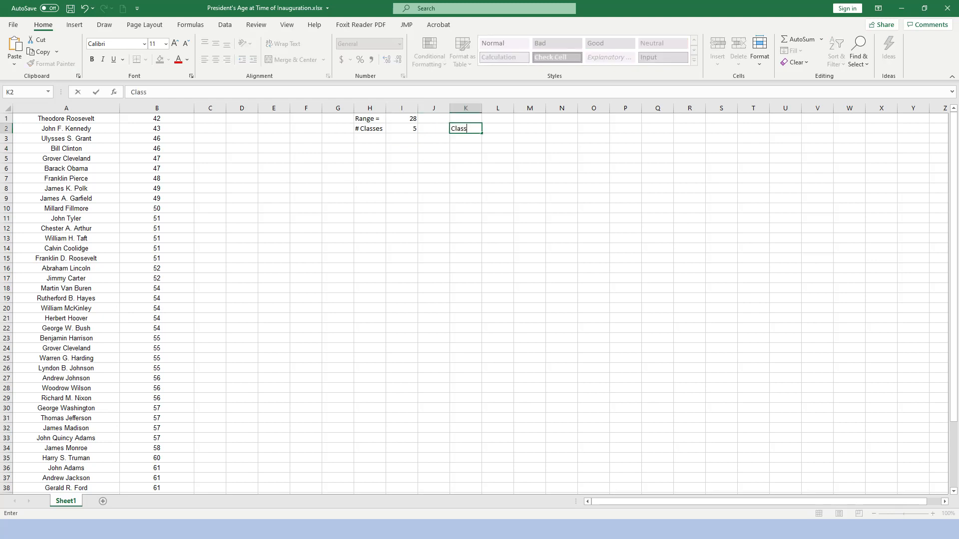
type("Int =")
key("F2")
left_click(498, 149)
left_click(497, 128)
left_click_drag(481, 108, 485, 108)
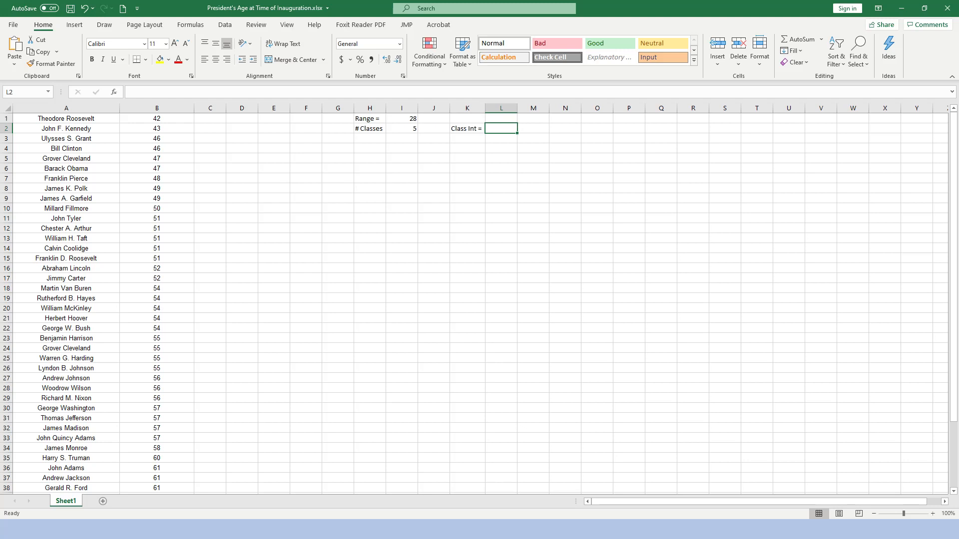
Calculate the class interval in L2 by dividing the range by the number of classes, =I1/I2.
type("=")
left_click(402, 118)
type("/")
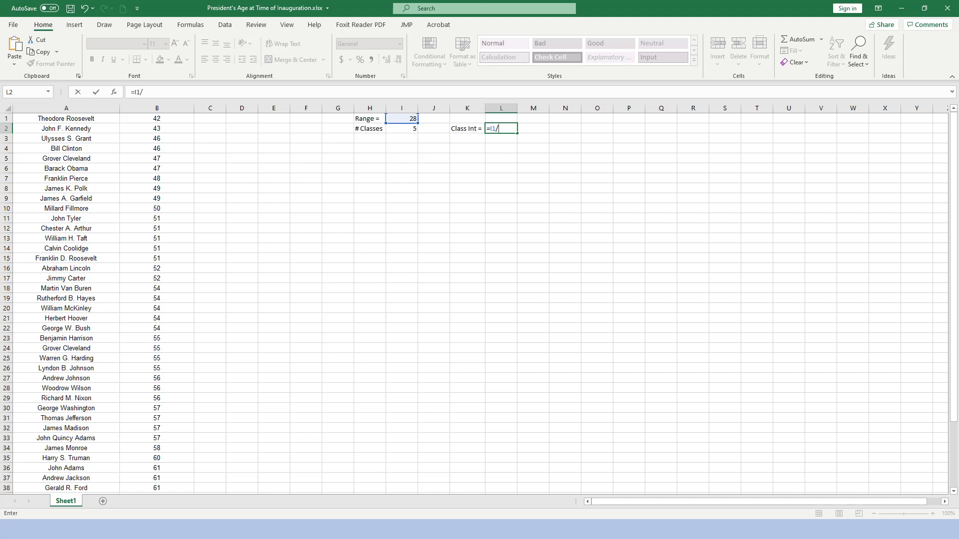
left_click(401, 129)
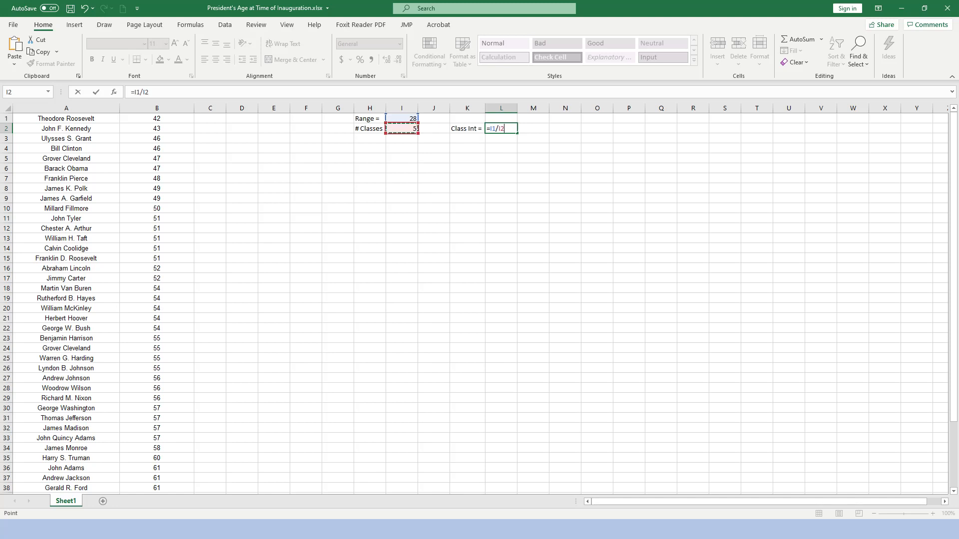
key("Return")
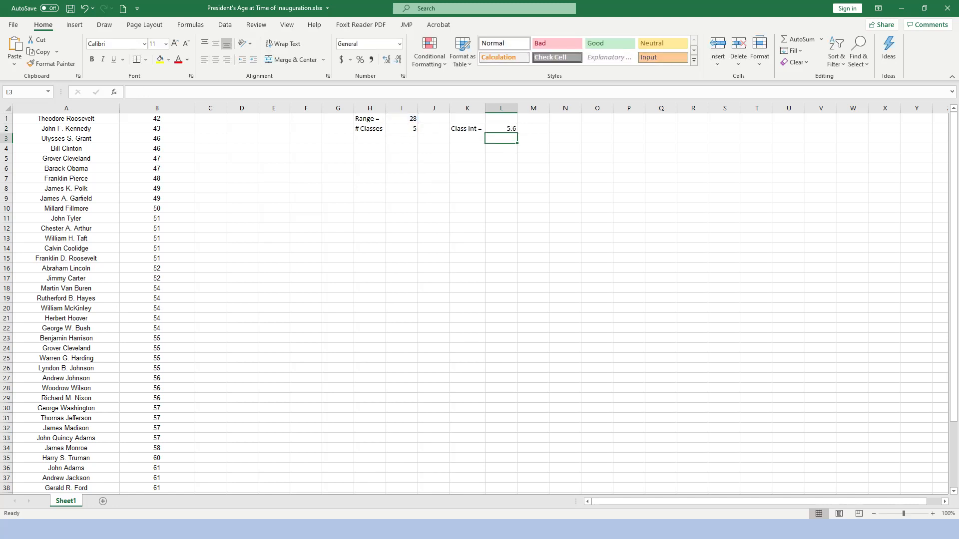
left_click(501, 129)
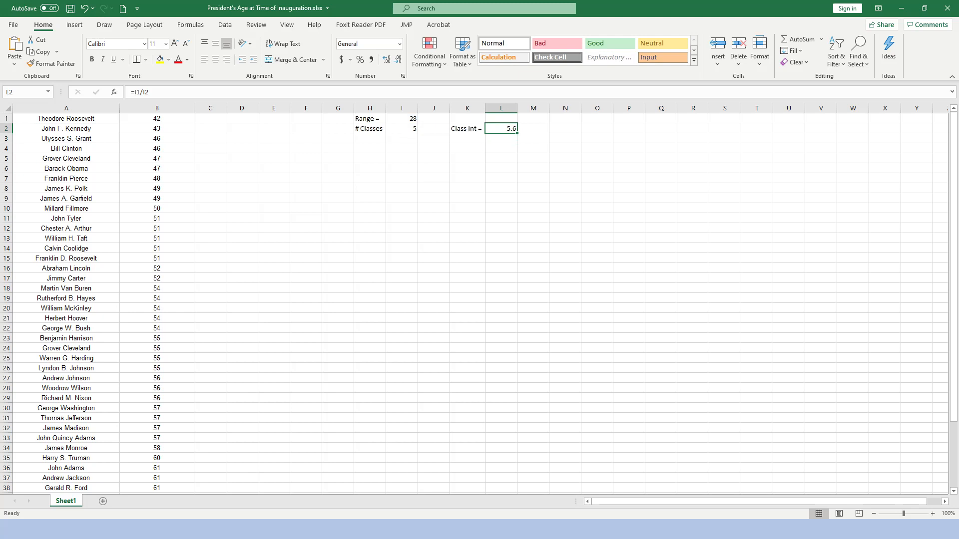
Enter the example values 4.2 in R2 and 7.4 in R4.
left_click(693, 128)
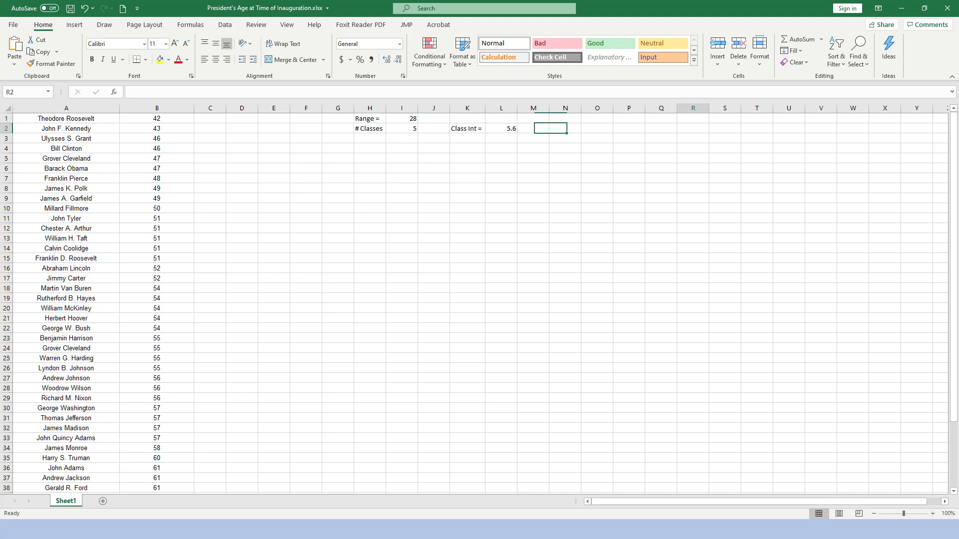
type("4.2")
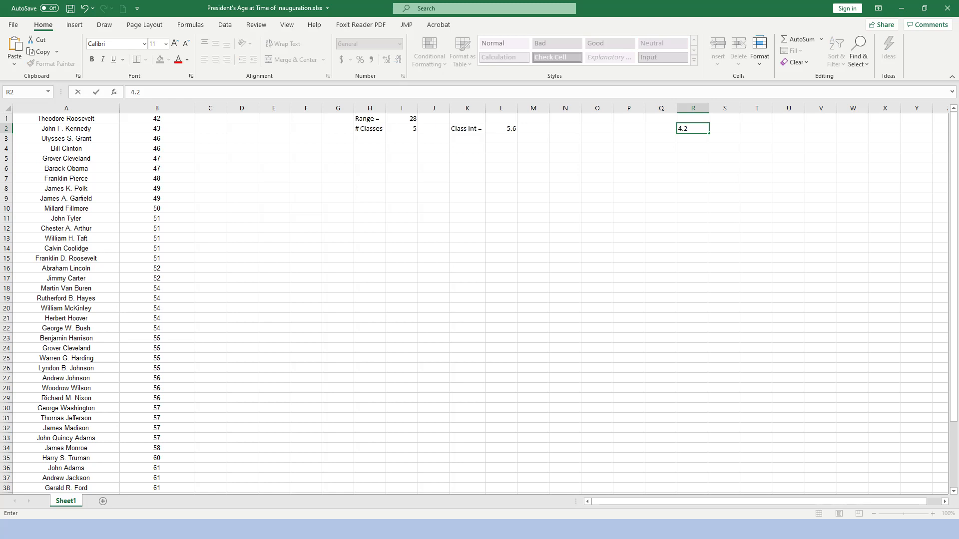
key("Return")
key("Return")
type("7.4")
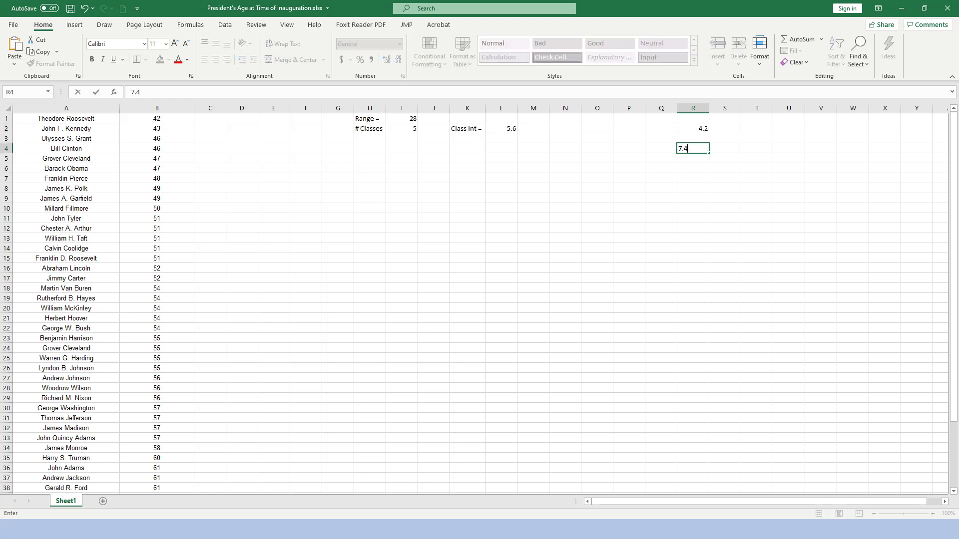
Try entering =round in S2 beside the 4.2 example, then select the class interval result in L2.
left_click(725, 128)
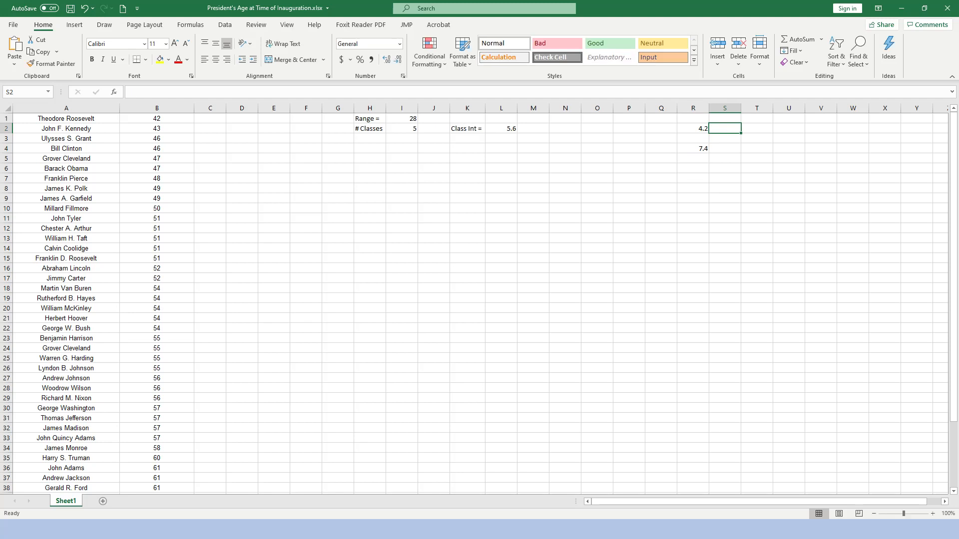
type("=")
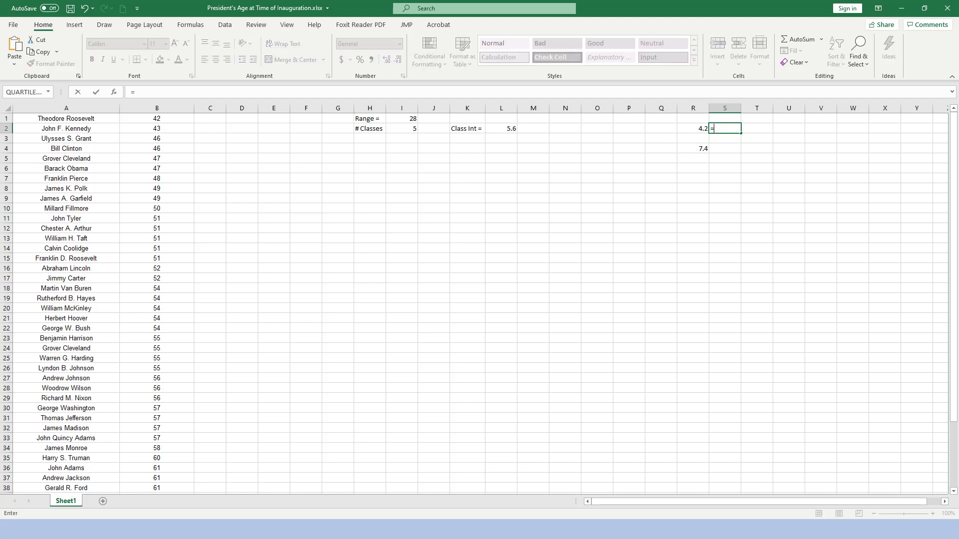
type("round")
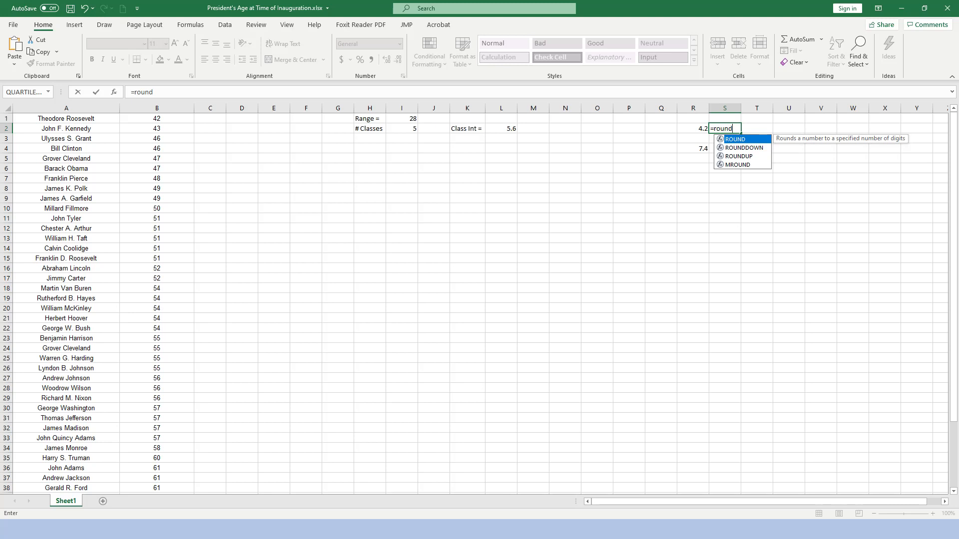
left_click(501, 128)
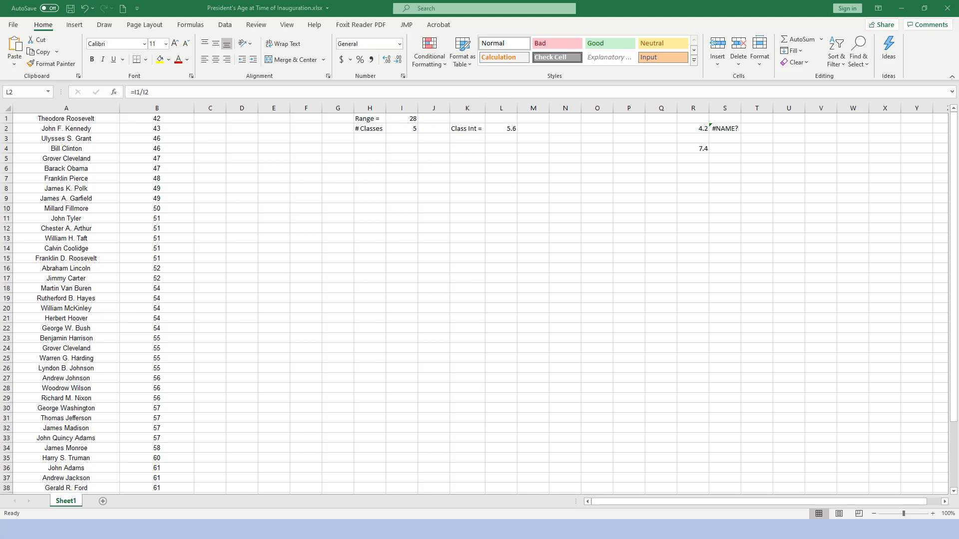
Replace the entry in S2 with =round(R2,0) to round the 4.2 example to zero decimals.
left_click(725, 128)
key("BackSpace")
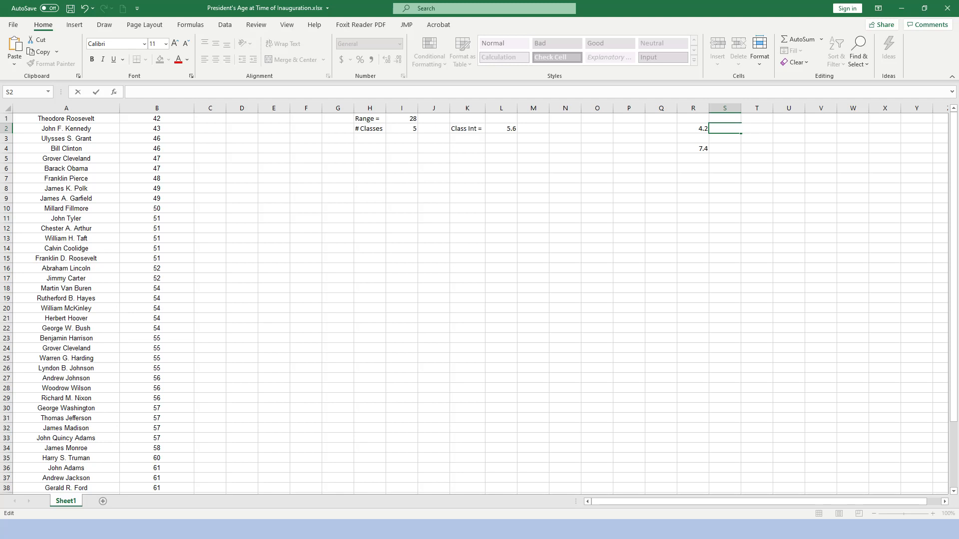
type("=rou")
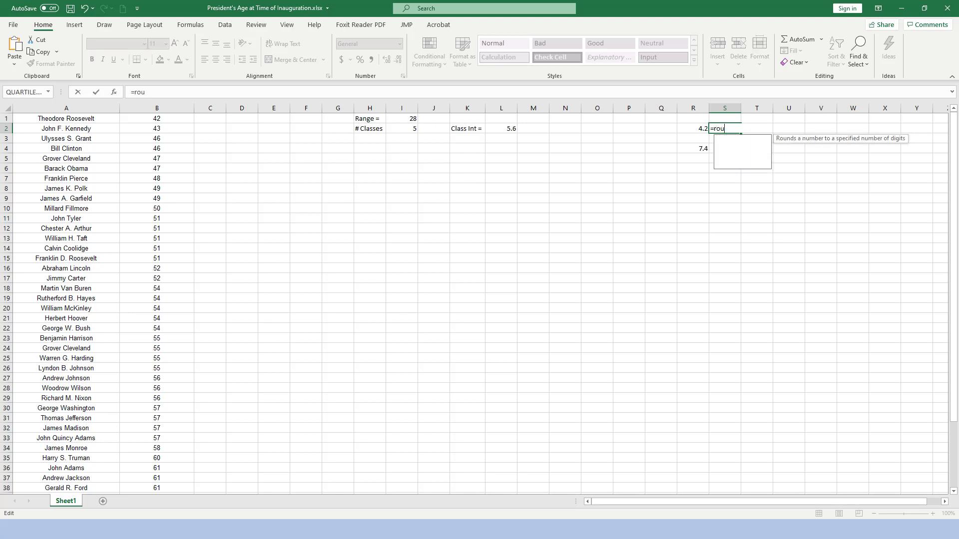
type("nd(")
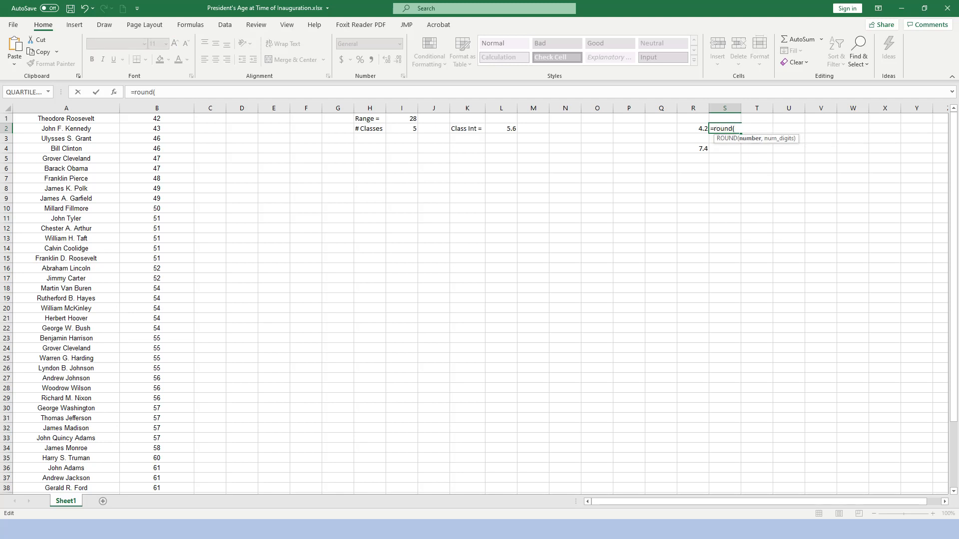
left_click(693, 129)
type(",")
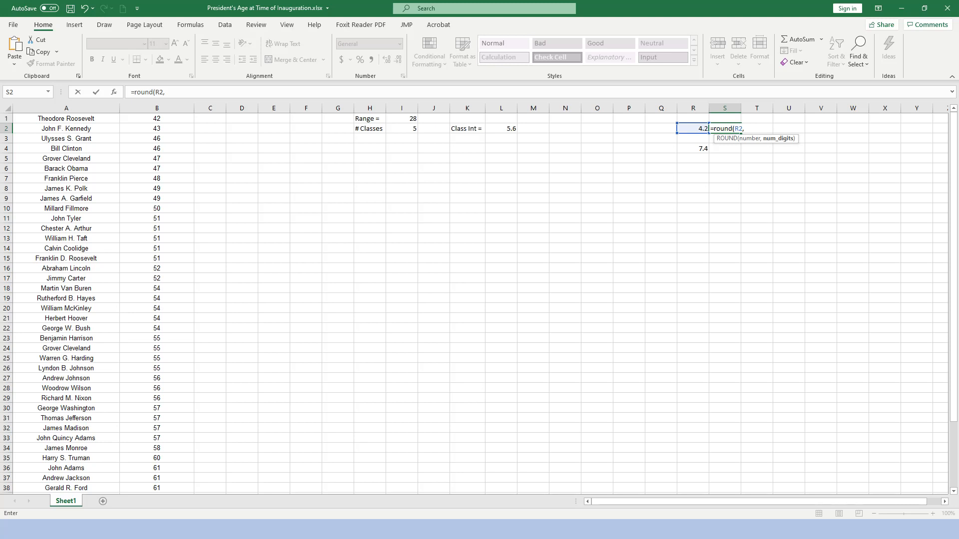
type("0)")
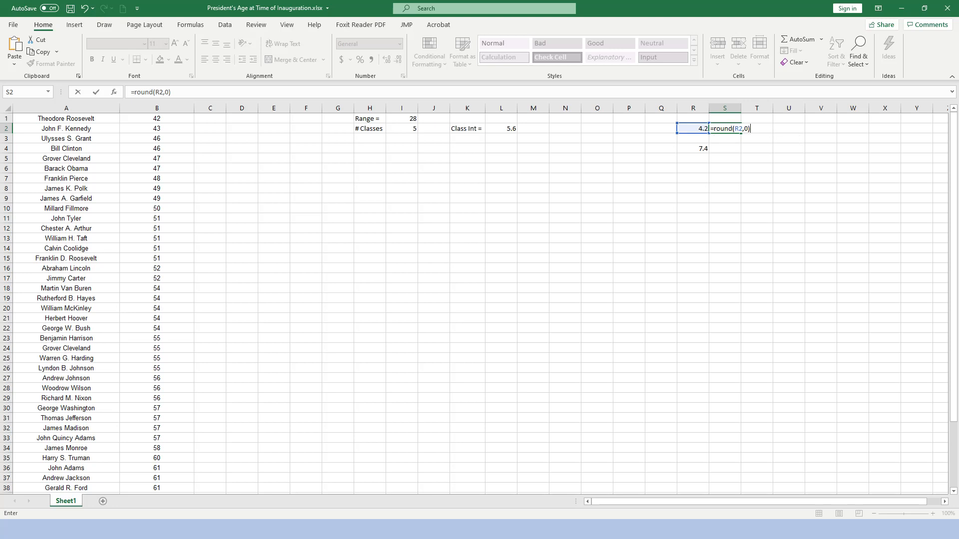
key("Return")
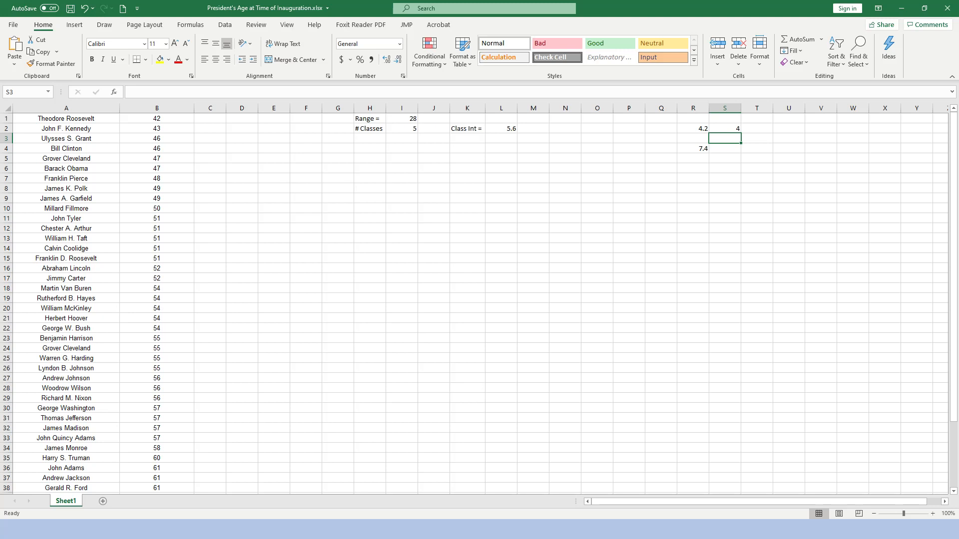
Change the example in R4 to 4.7 and round it to zero decimals in S4 with =round(R4,0).
left_click(694, 149)
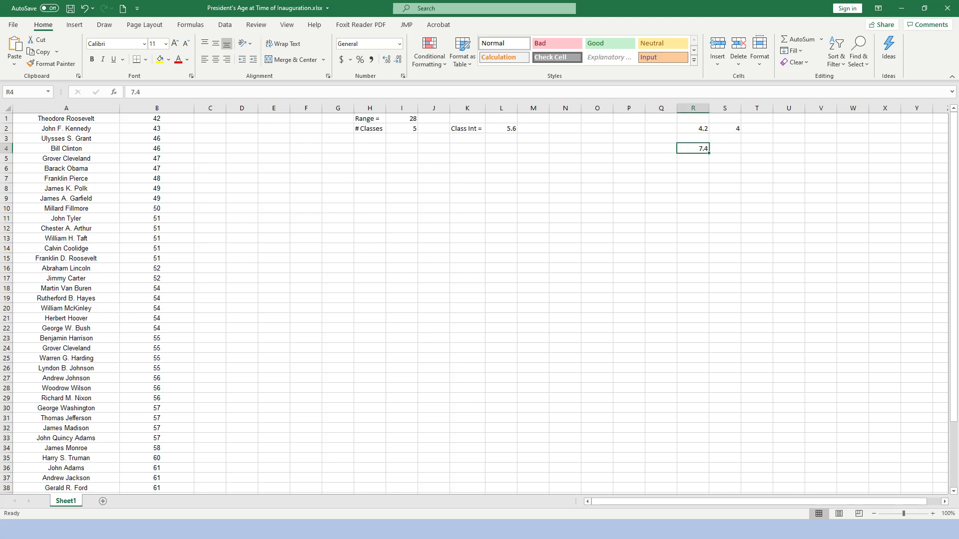
type("4.7")
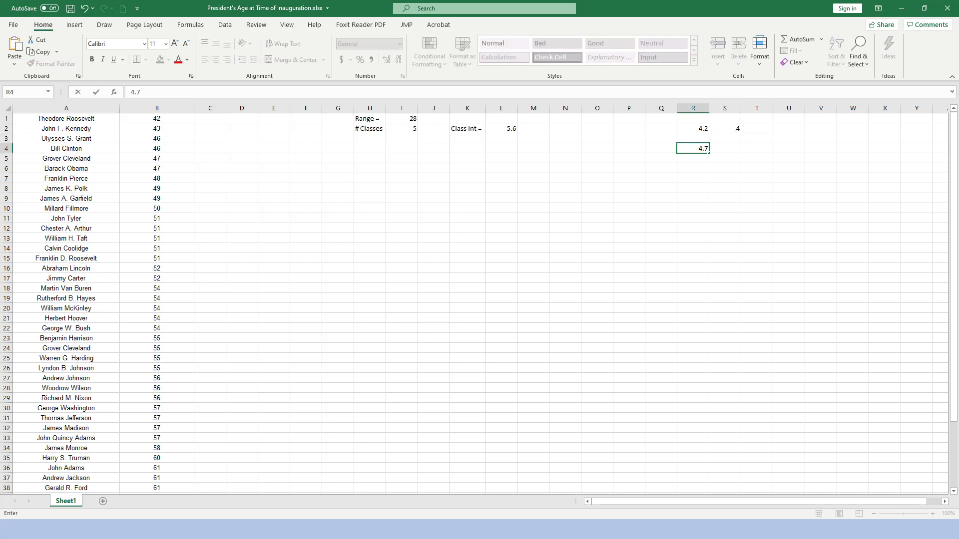
key("Tab")
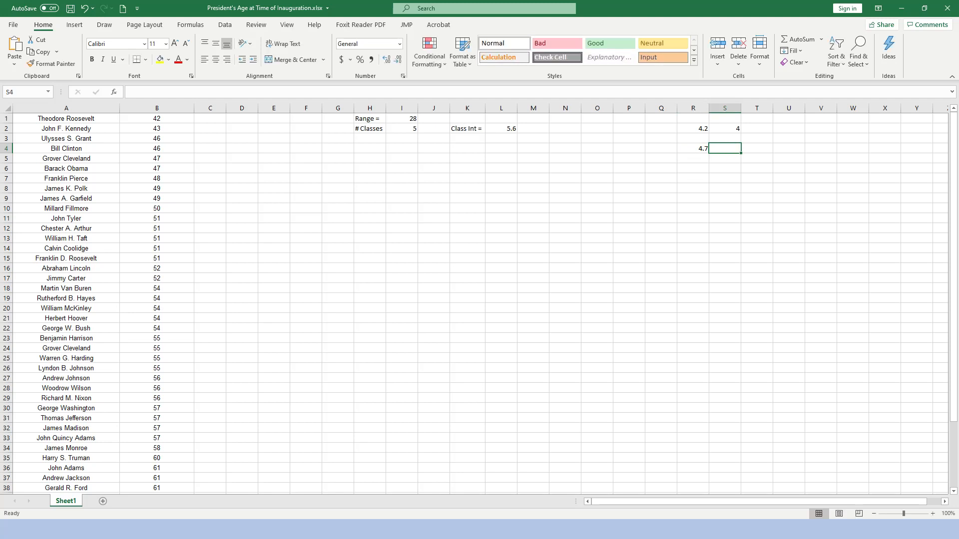
type("=round")
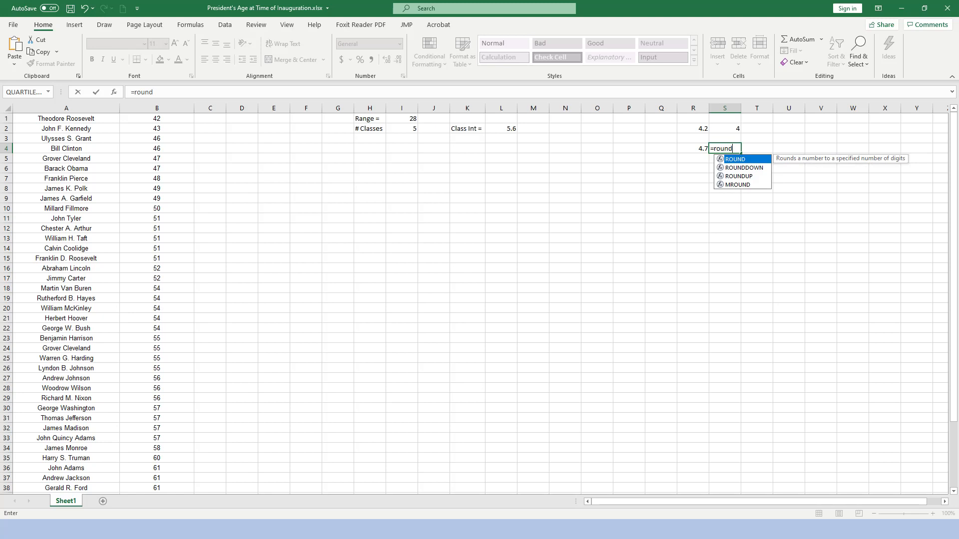
type("(")
key("Left")
type(",")
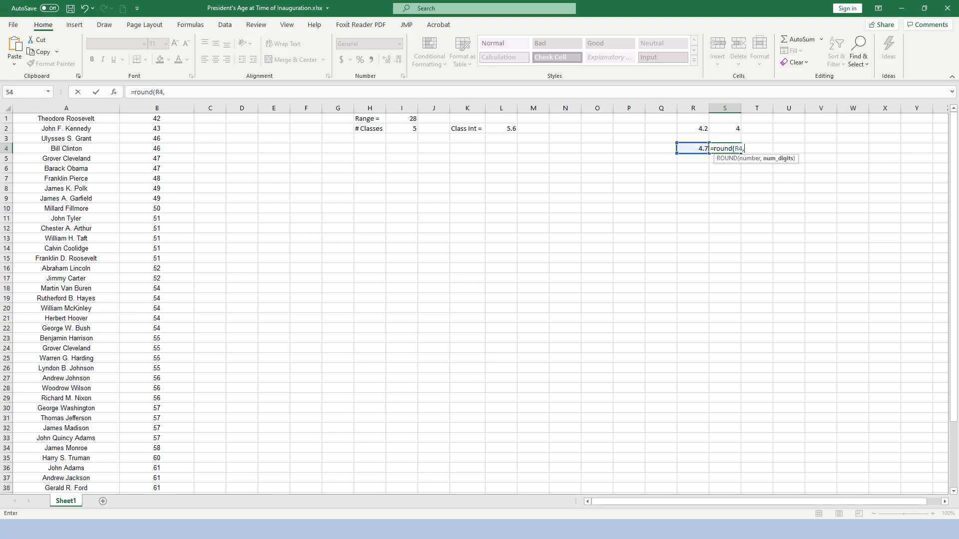
type("0)")
key("Return")
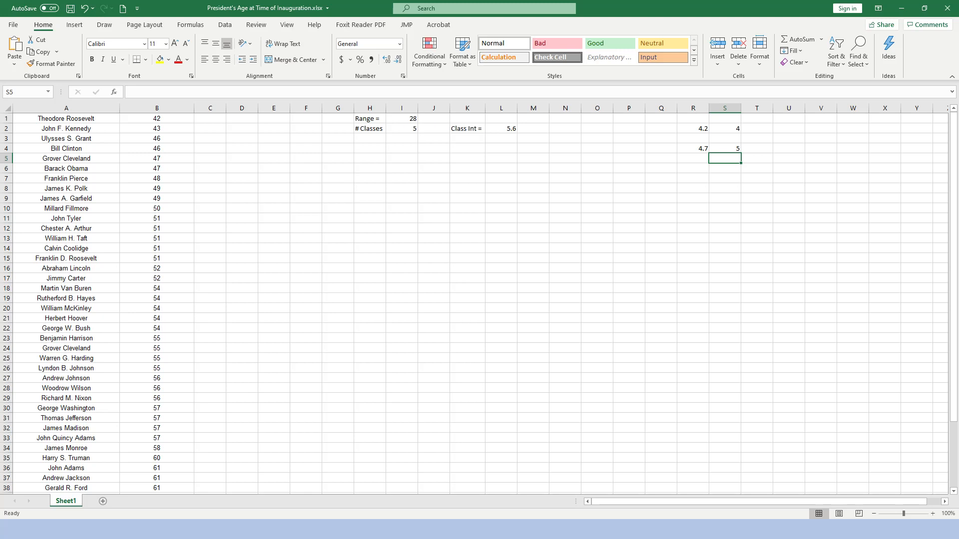
Clear the rounding examples from R2:S5.
left_click_drag(693, 129, 726, 159)
key("Delete")
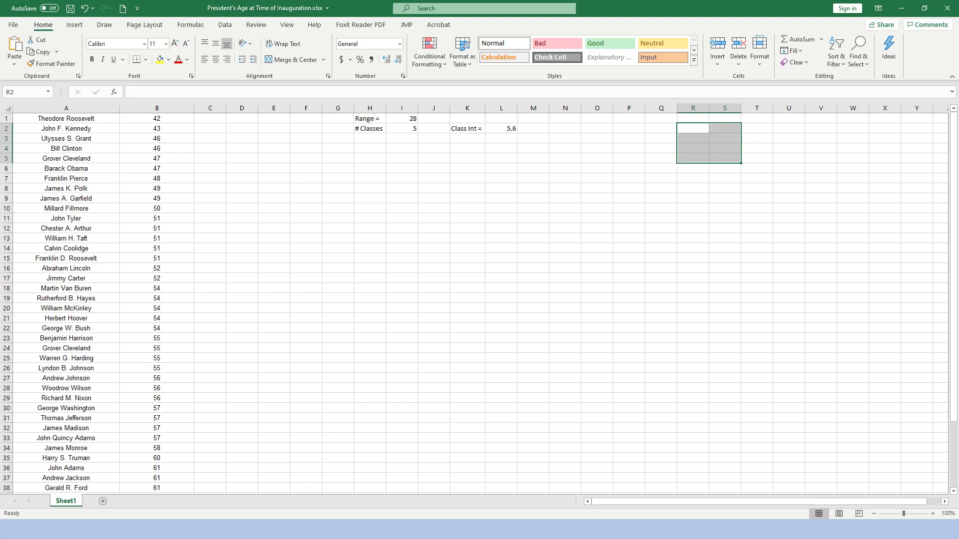
Round the class interval down to an integer in M2 with =int(L2).
left_click(534, 129)
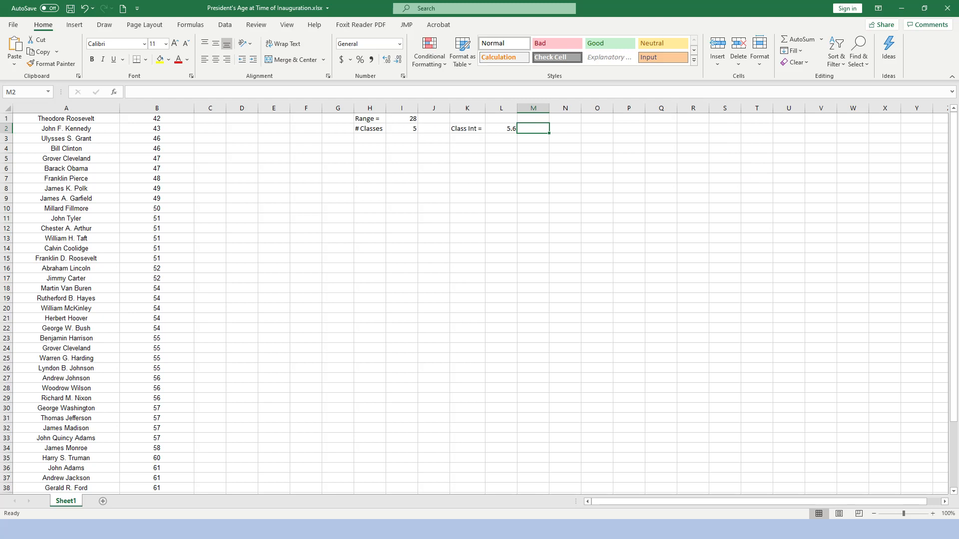
type("=")
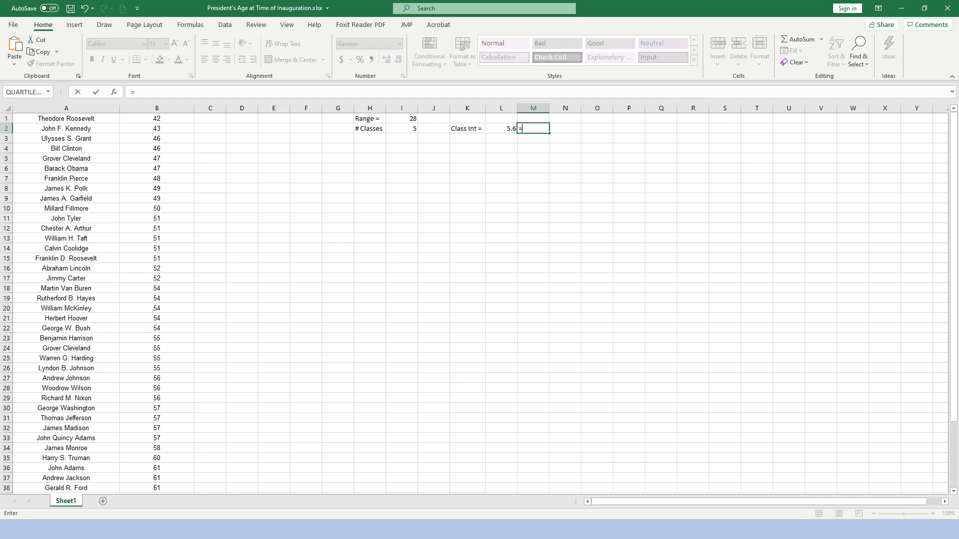
type("int")
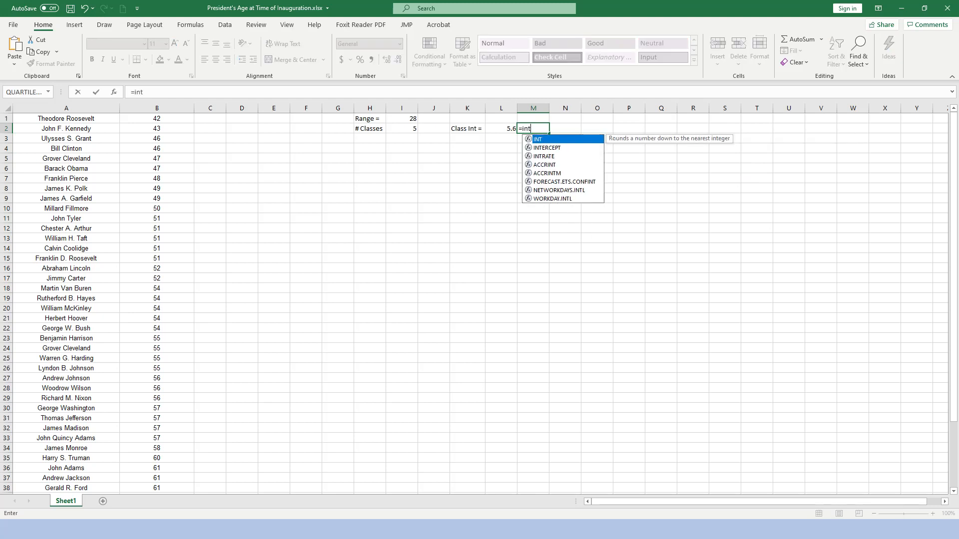
type("(")
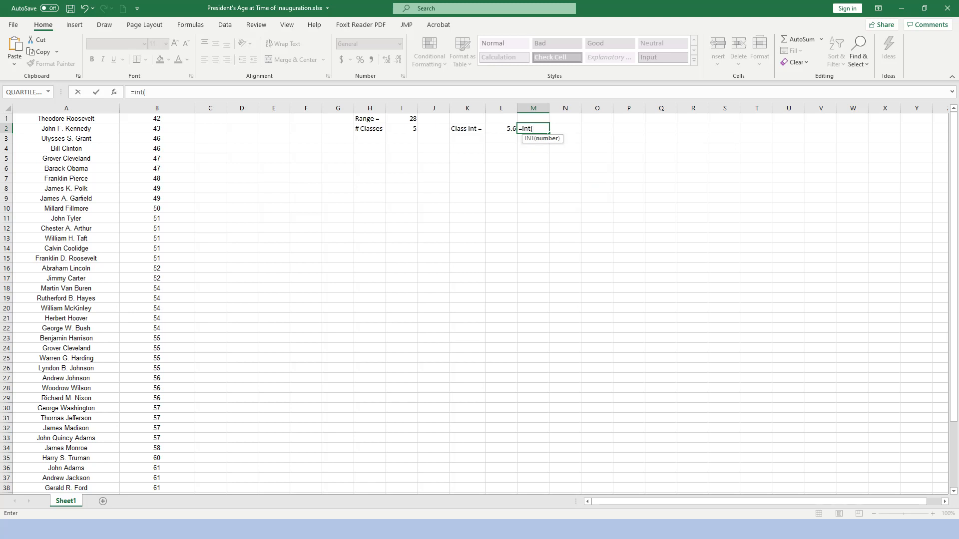
key("Left")
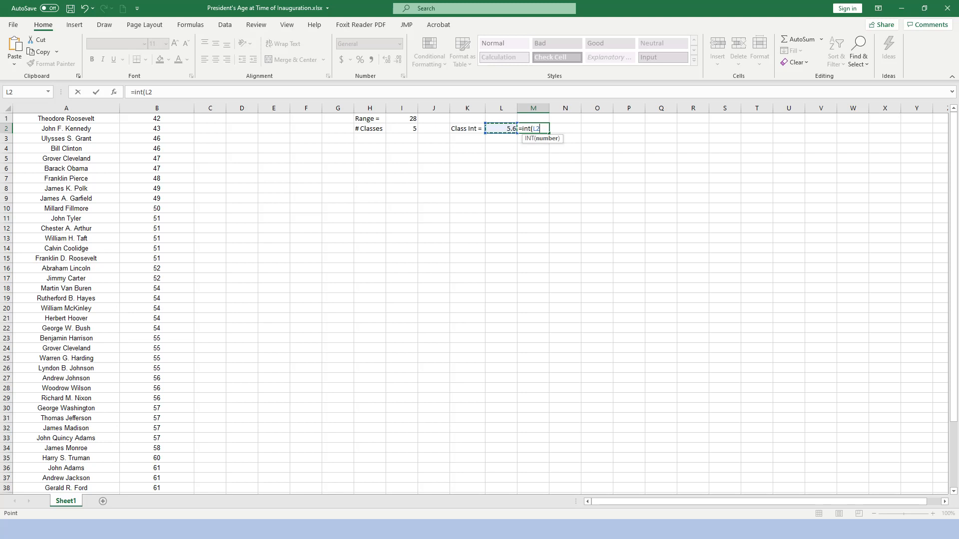
type(")")
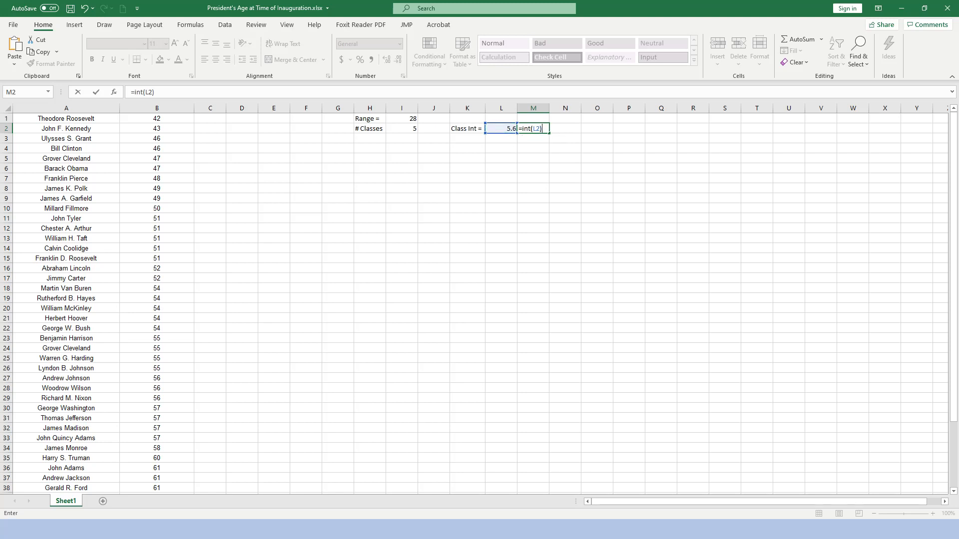
key("Return")
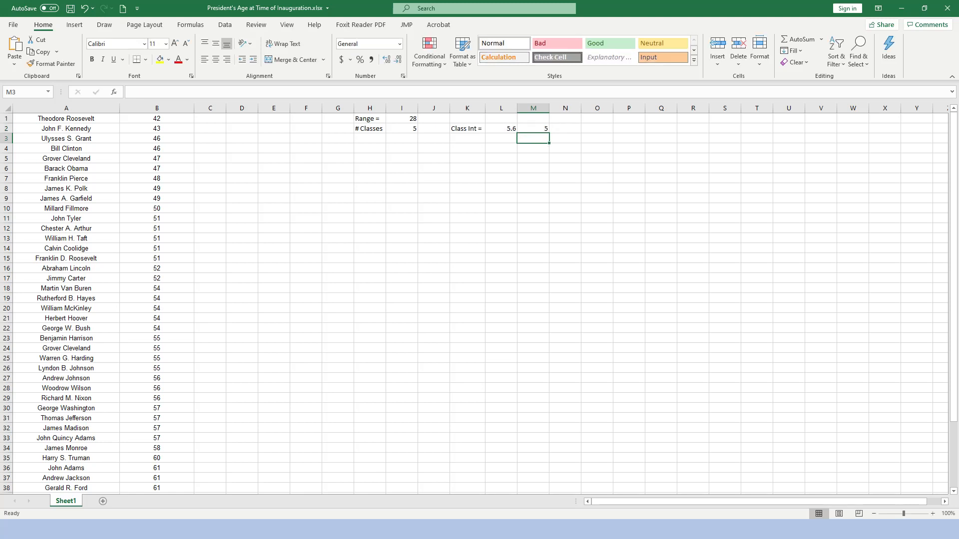
Extend the formula in M2 to =INT(L2)+1 so the class interval is raised to the next integer.
key("Up")
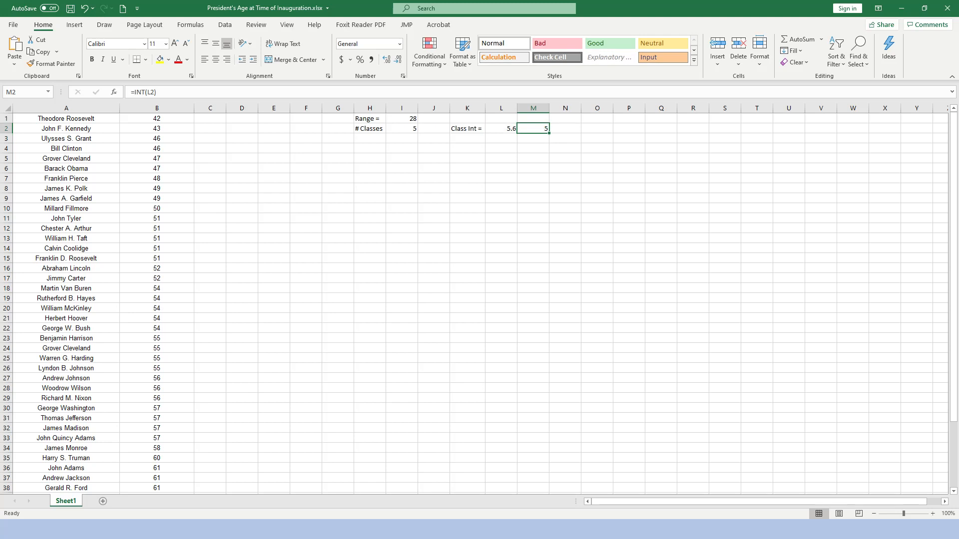
key("F2")
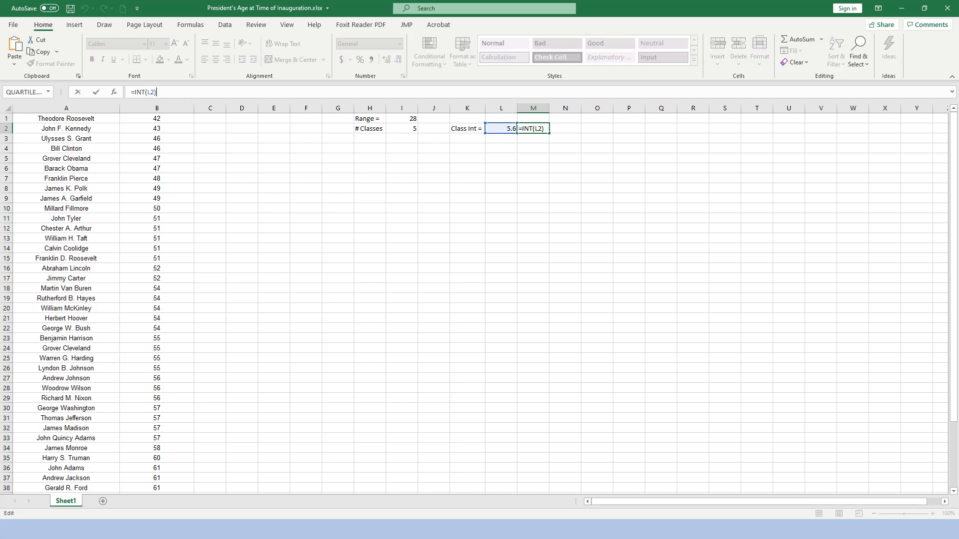
type("+1")
key("Return")
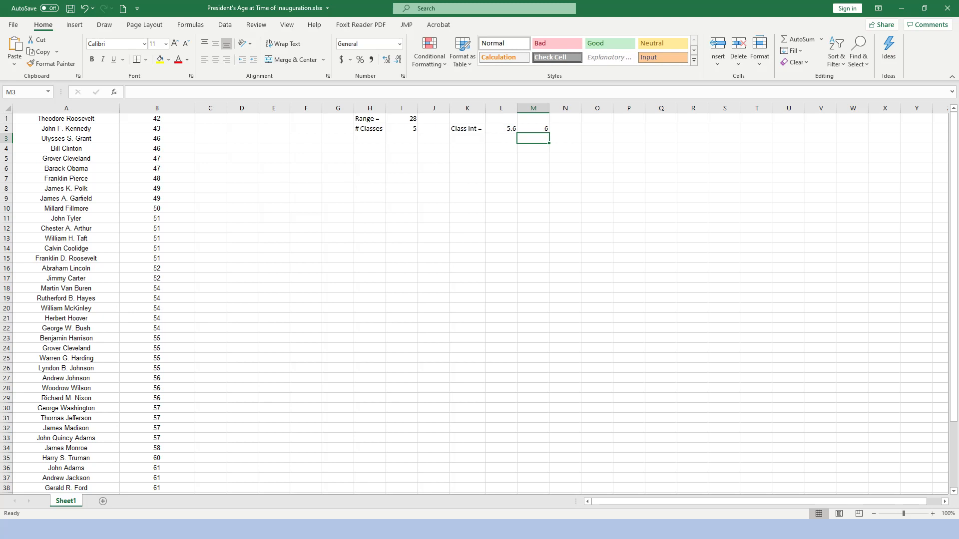
Merge and center the cells H5:I5, and do the same for J5:K5.
left_click(369, 158)
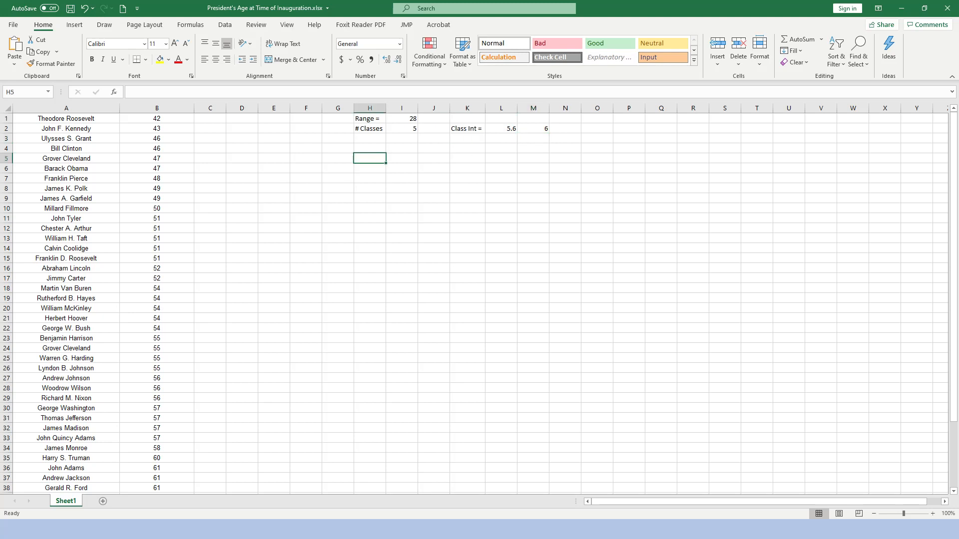
key("shift+Right")
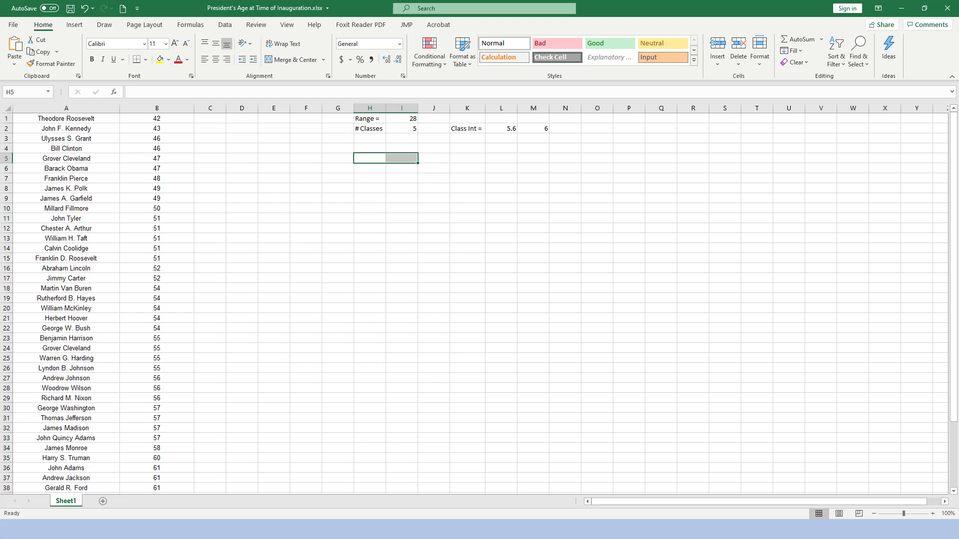
left_click(291, 59)
key("Right")
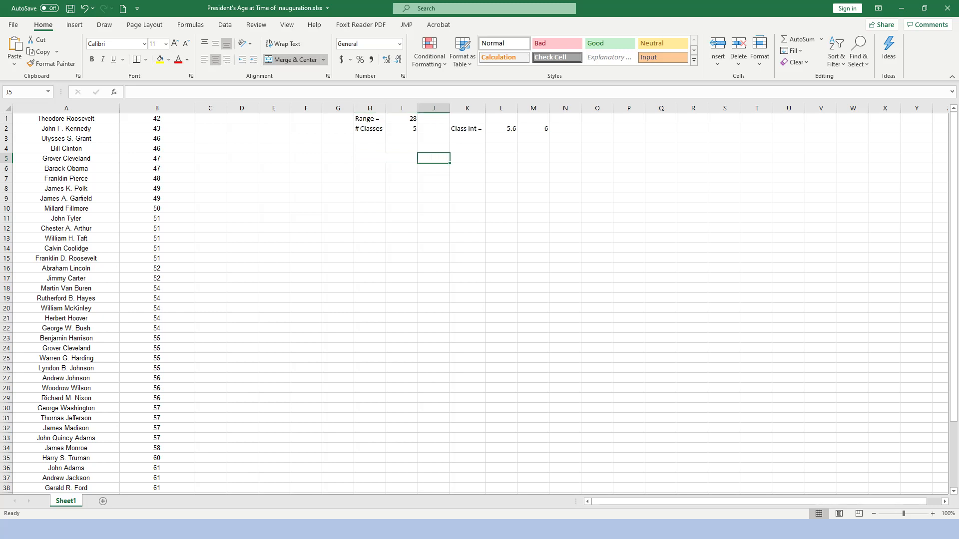
key("shift+Right")
left_click(291, 59)
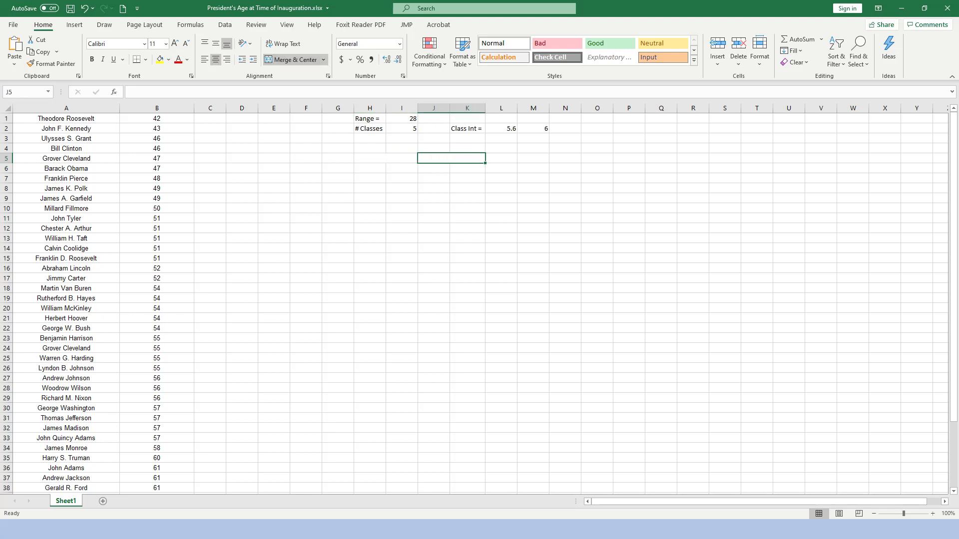
Enter the heading "Class" in the merged H5:I5 and "Boundary" in the merged J5:K5.
key("Left")
type("Class")
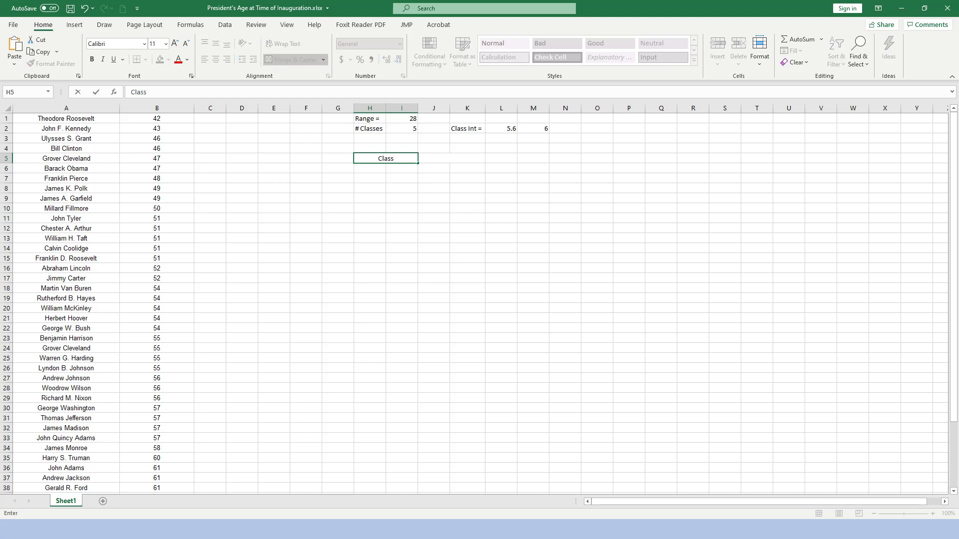
key("Right")
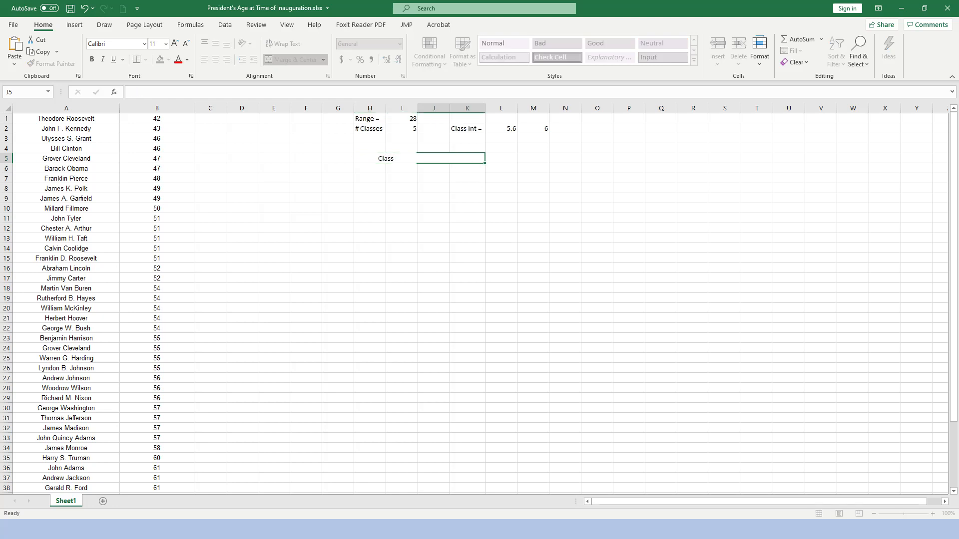
type("Boundary")
key("Return")
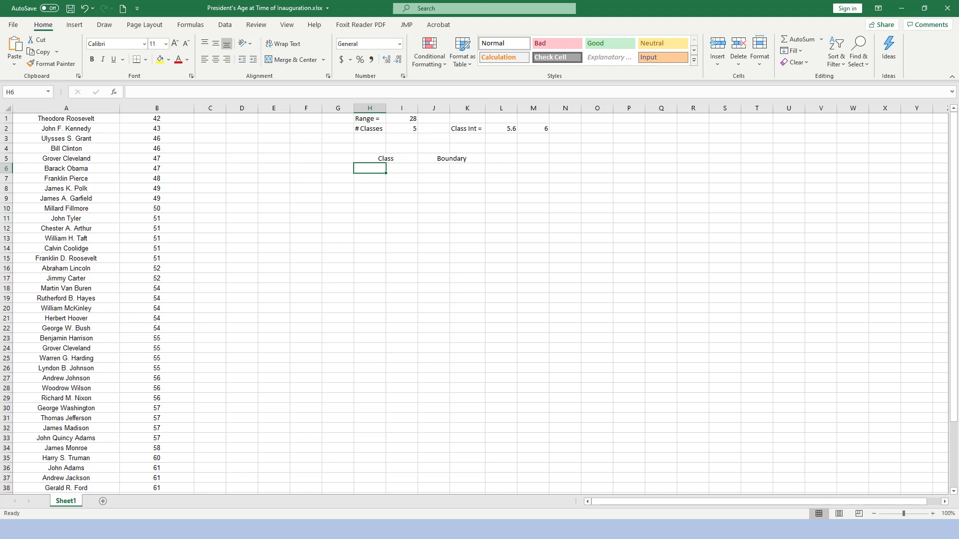
Enter the column headings "L Limit", "U Limit", "L Bound" and "U Bound" in H6 through K6.
type("L")
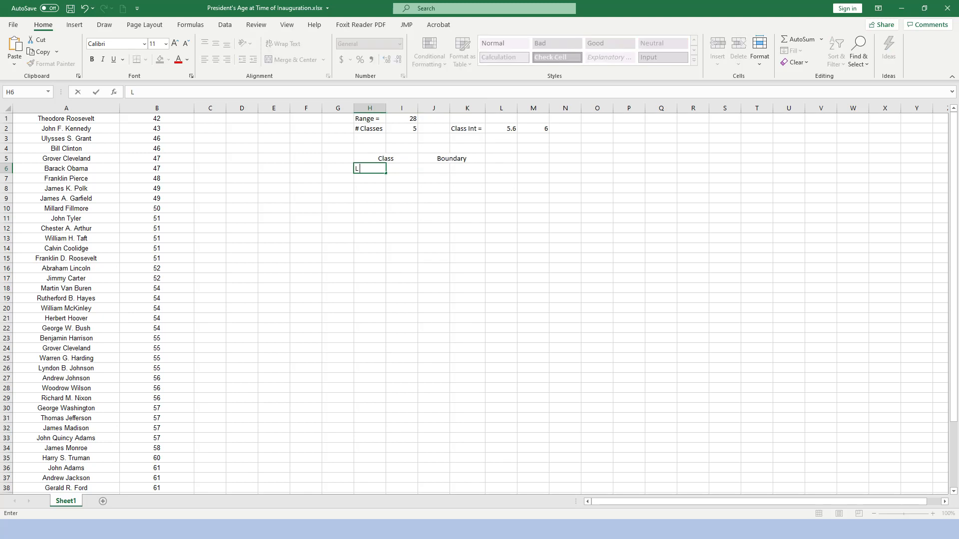
type(" Limit")
key("Tab")
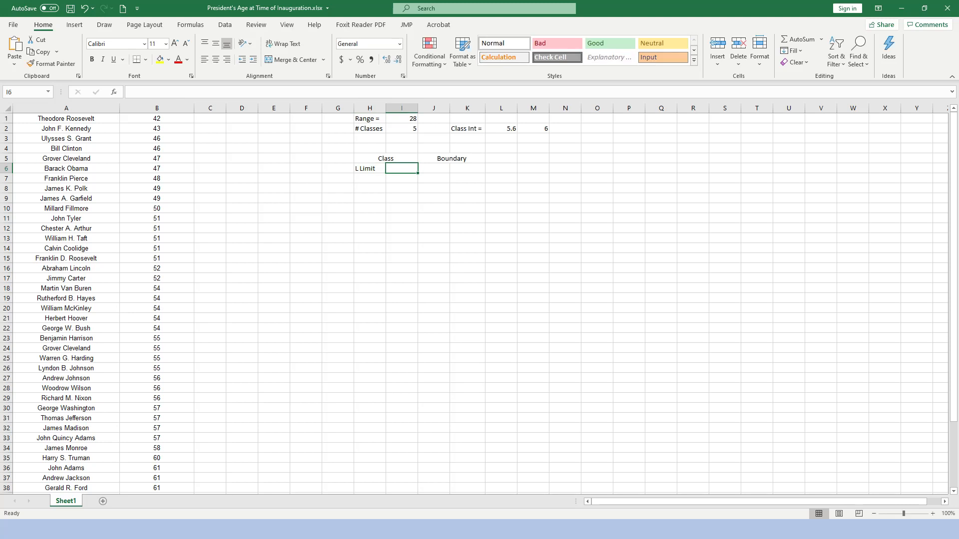
type("U Limit")
key("Tab")
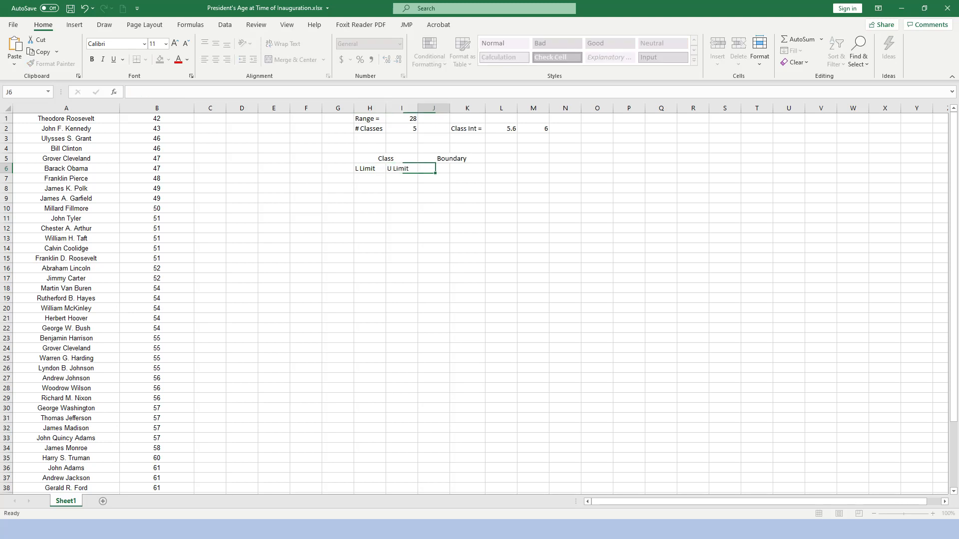
type("L bound")
key("Tab")
type("U")
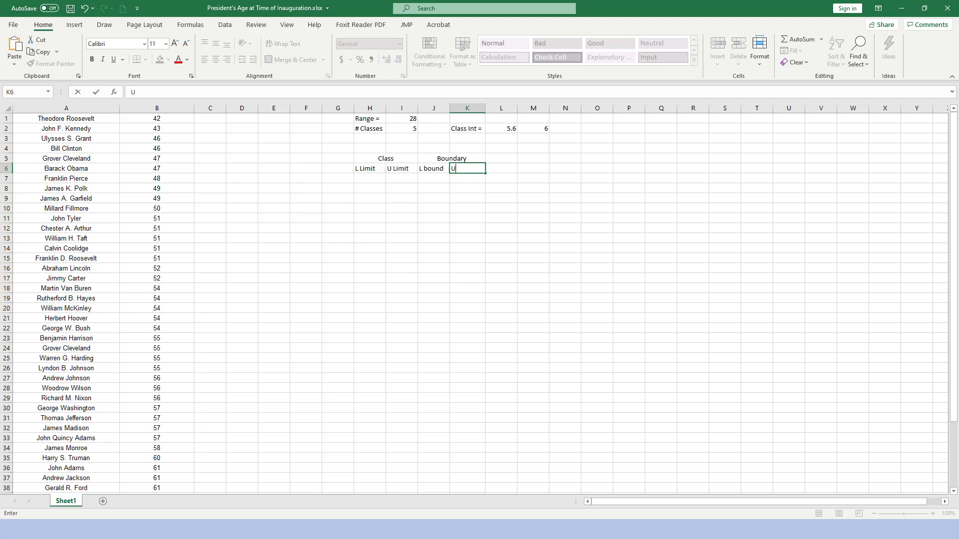
type(" Bound")
key("Return")
key("alt")
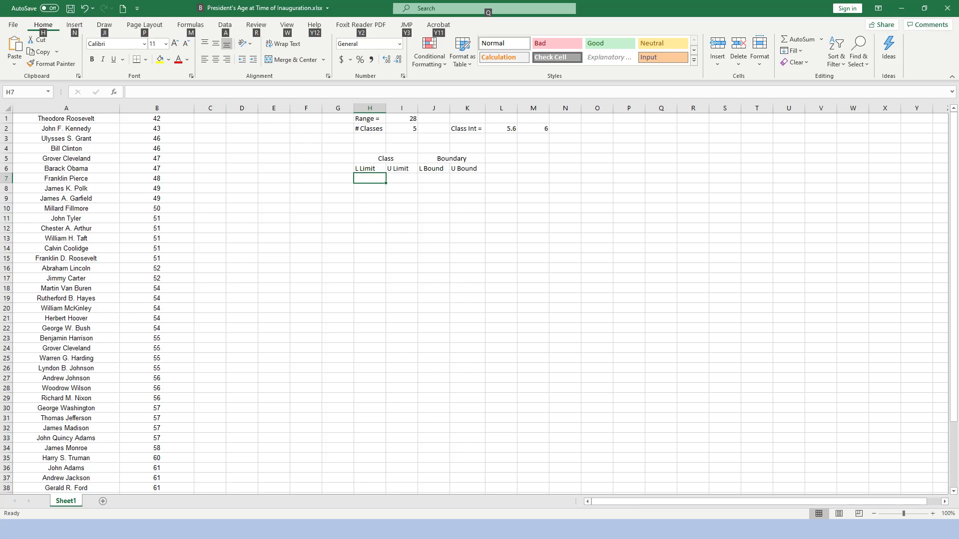
Enter =B1 in H7 so the first lower class limit is the youngest inauguration age.
left_click(157, 119)
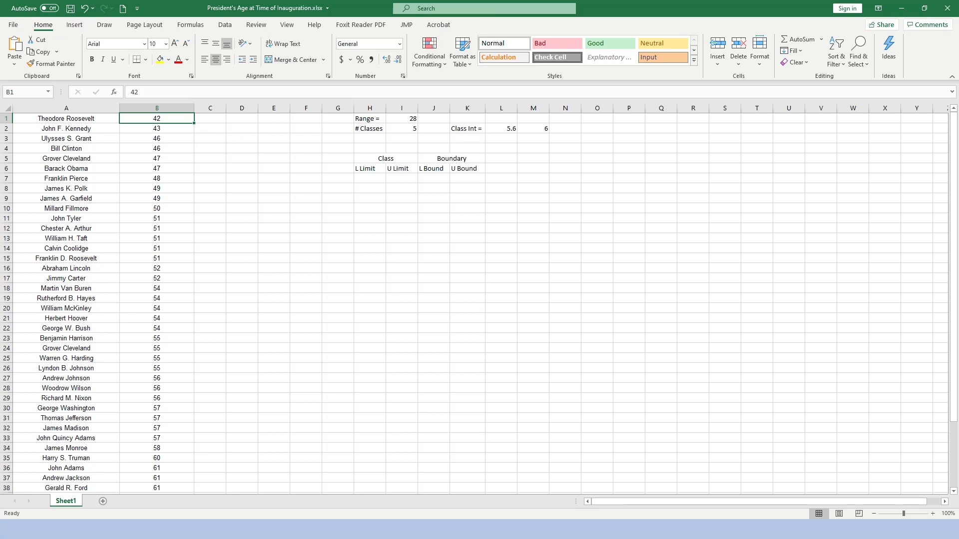
left_click(370, 179)
type("=")
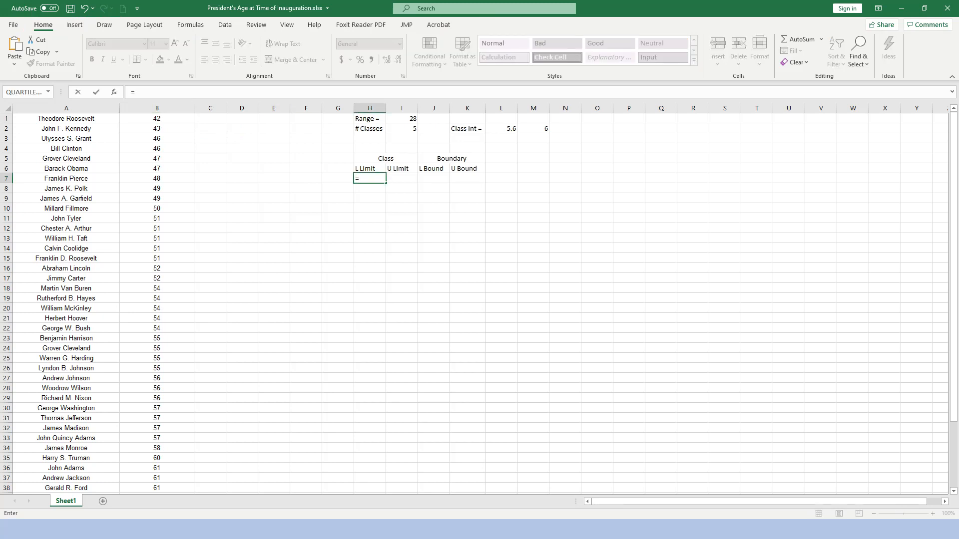
left_click(157, 118)
key("Return")
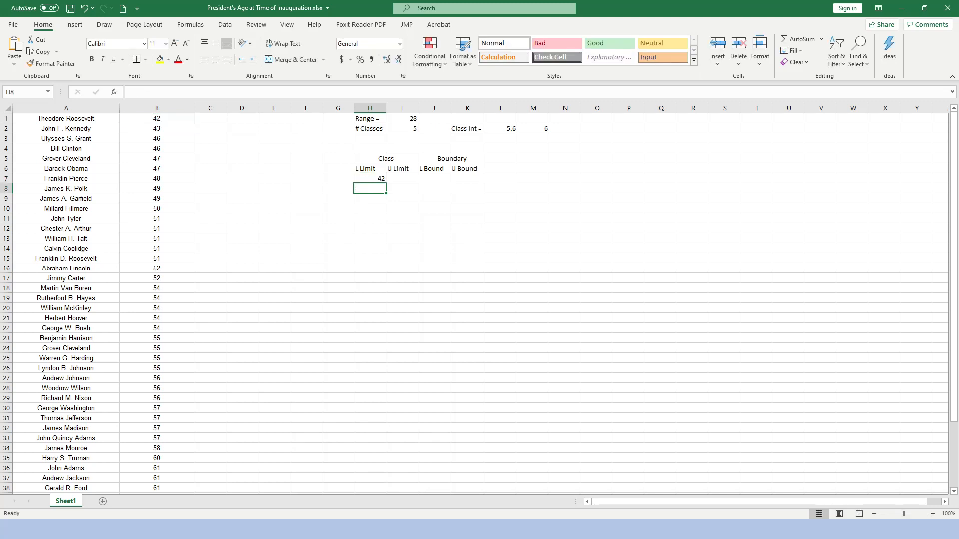
Enter =H7+M2 in H8 to get the second lower class limit from the rounded class interval.
left_click(533, 129)
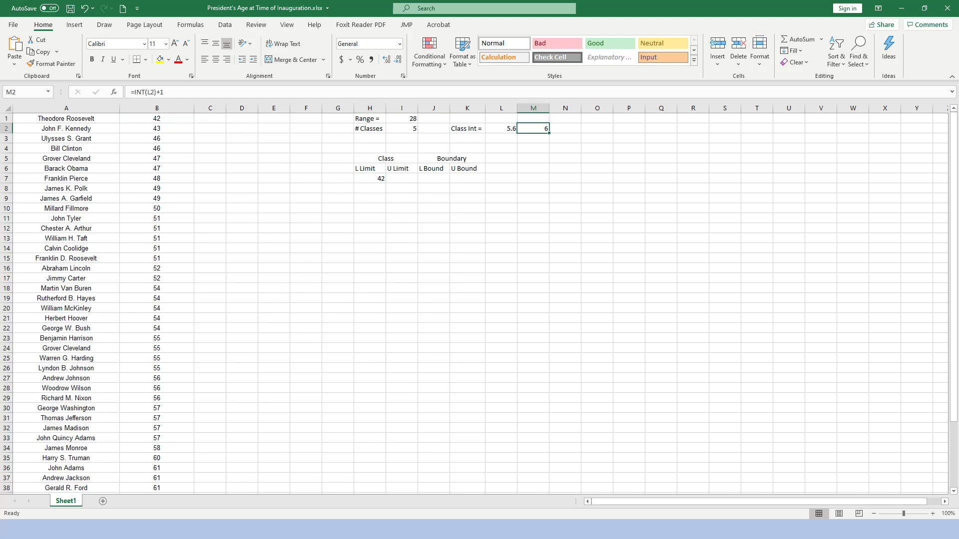
left_click(370, 188)
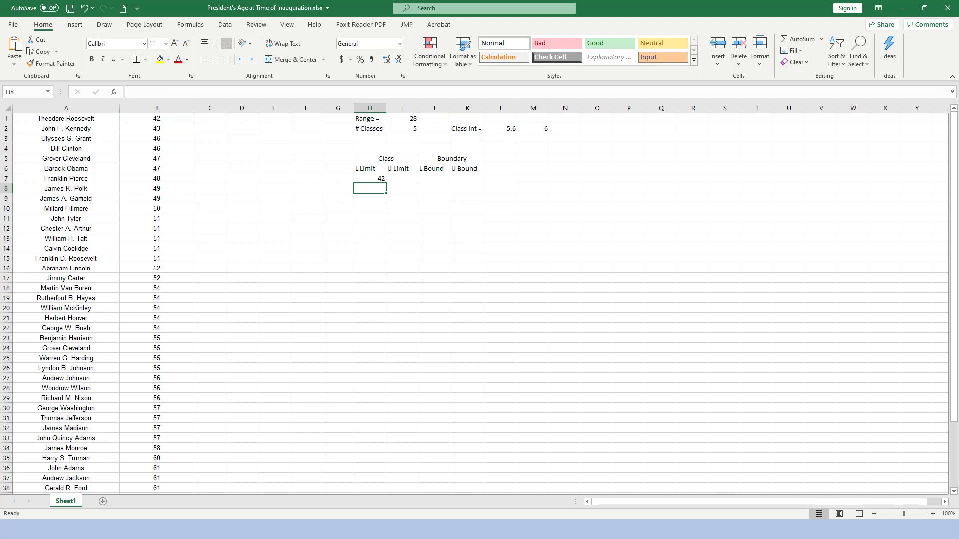
type("=")
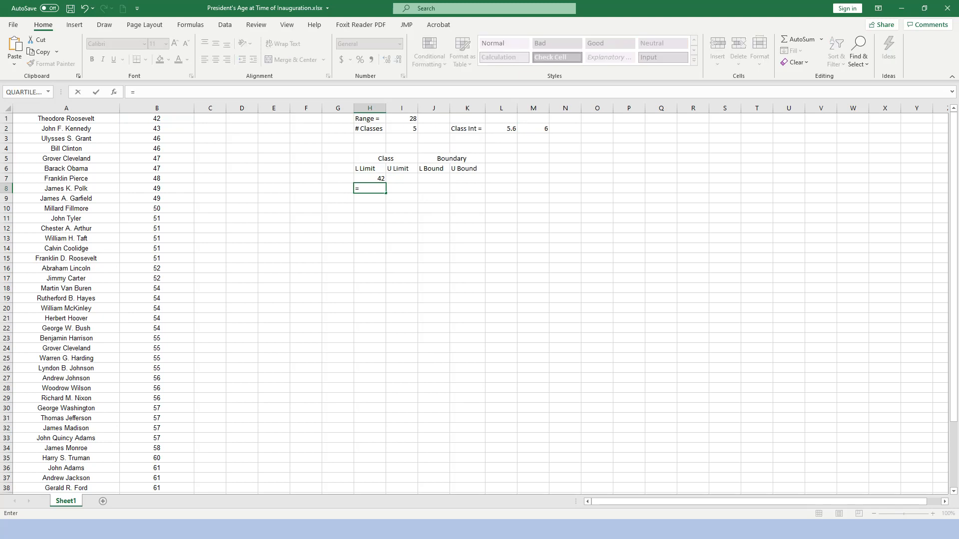
key("Up")
type("+")
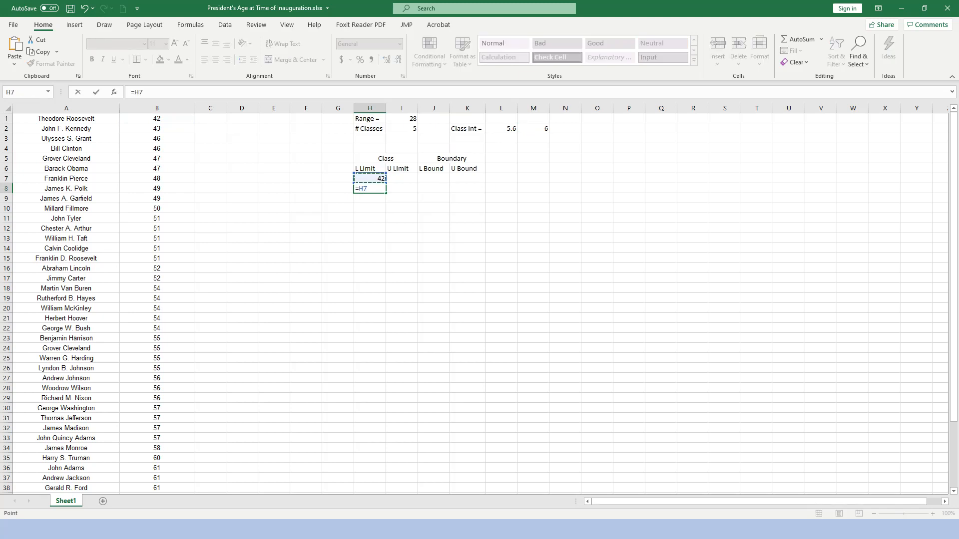
type("6")
key("BackSpace")
left_click(534, 128)
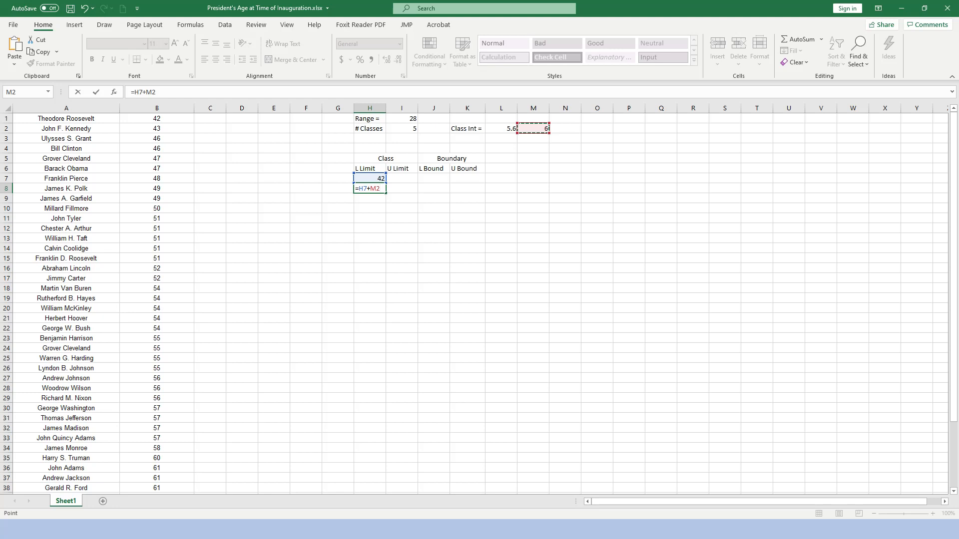
key("Return")
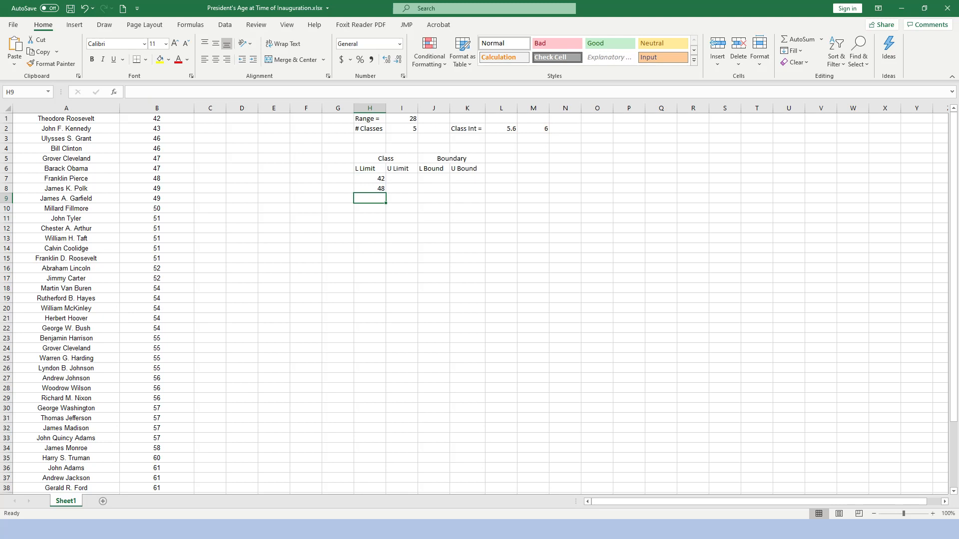
Enter =H8-1 in I7 so the first upper limit is one below the second lower limit.
left_click(401, 178)
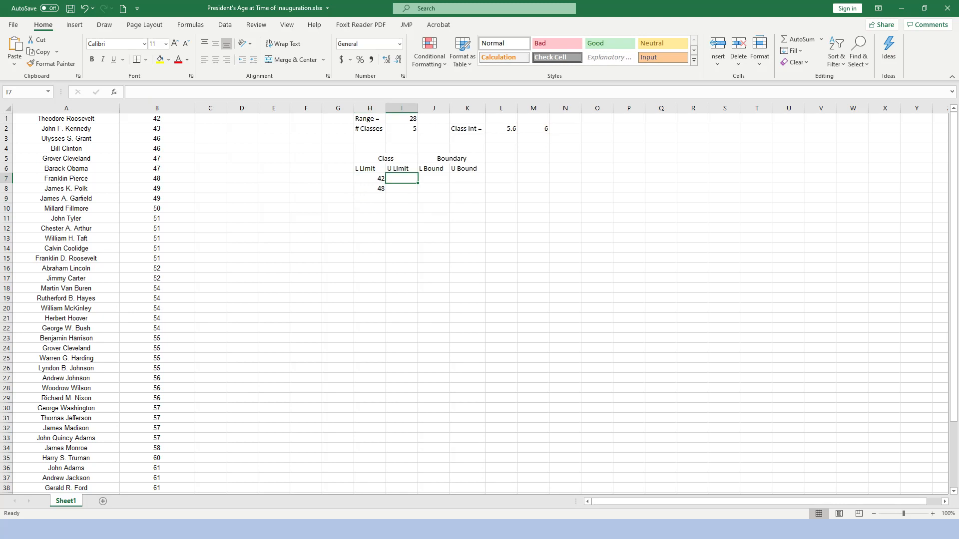
left_click(369, 189)
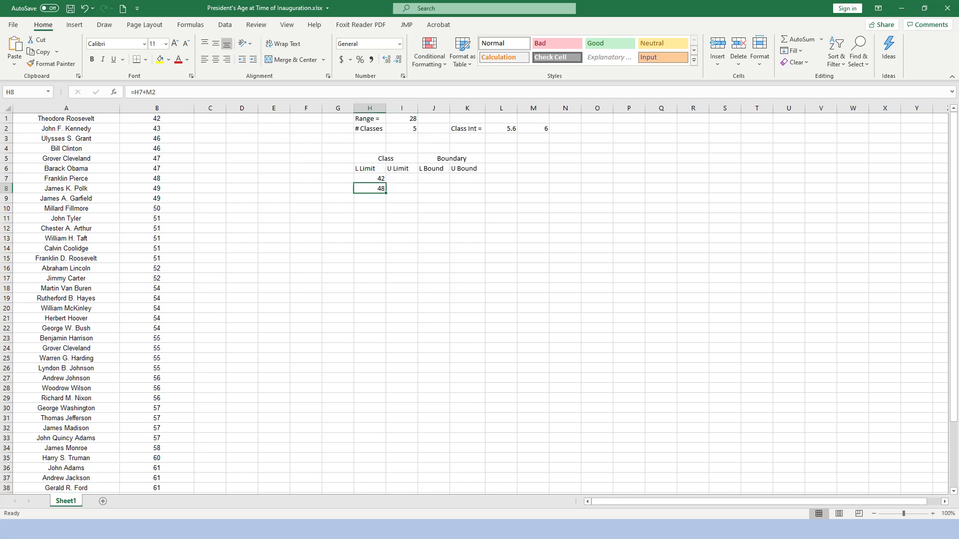
left_click(402, 179)
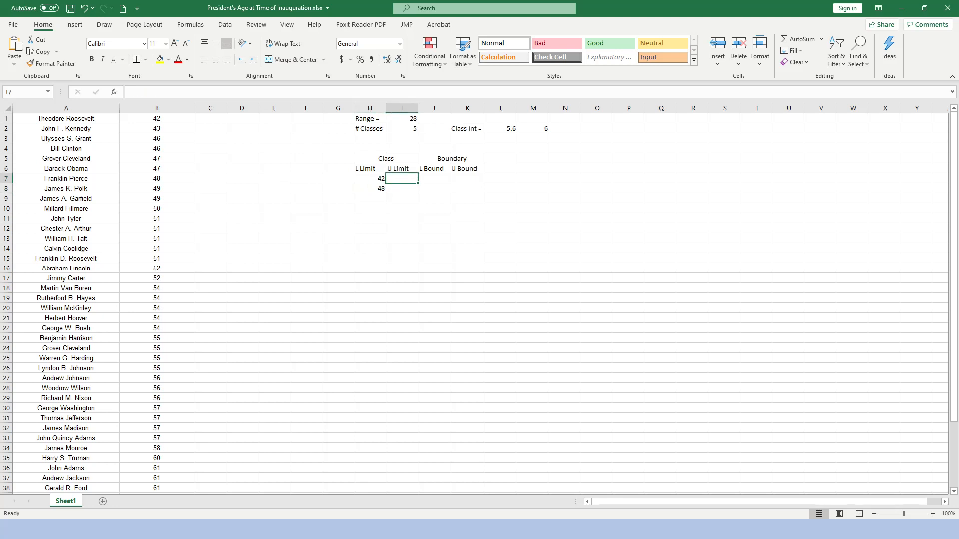
type("=")
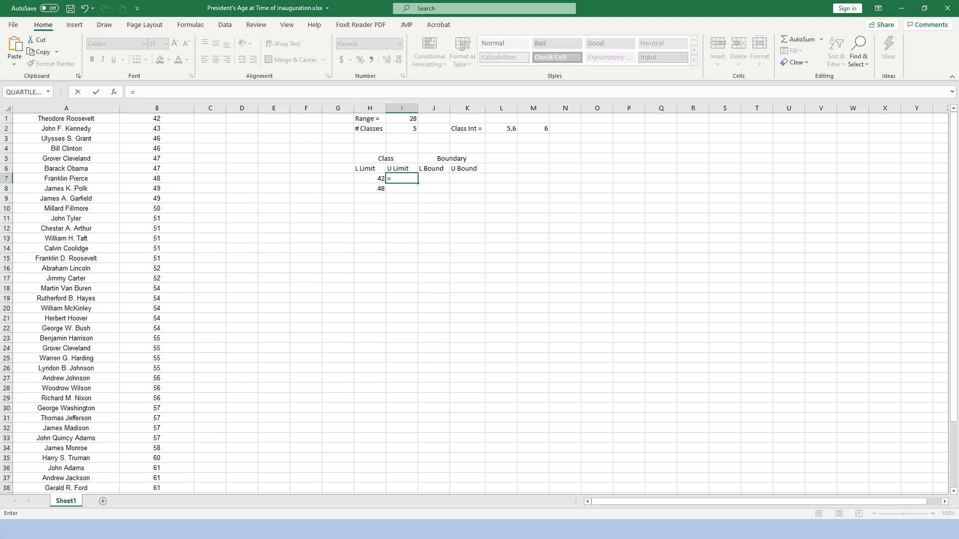
left_click(370, 188)
type("-1")
key("Return")
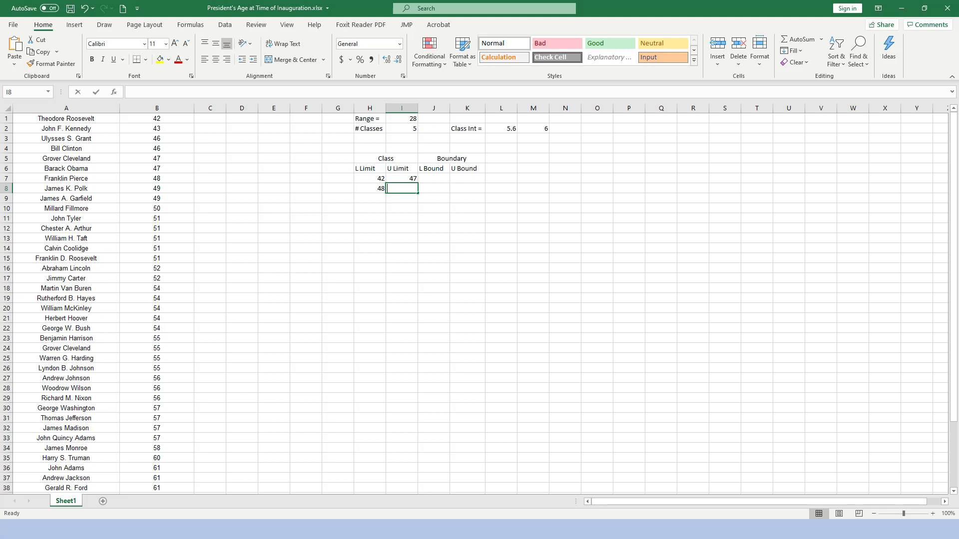
Enter =I7+M2 in I8 to calculate the second upper class limit.
type("=")
key("Up")
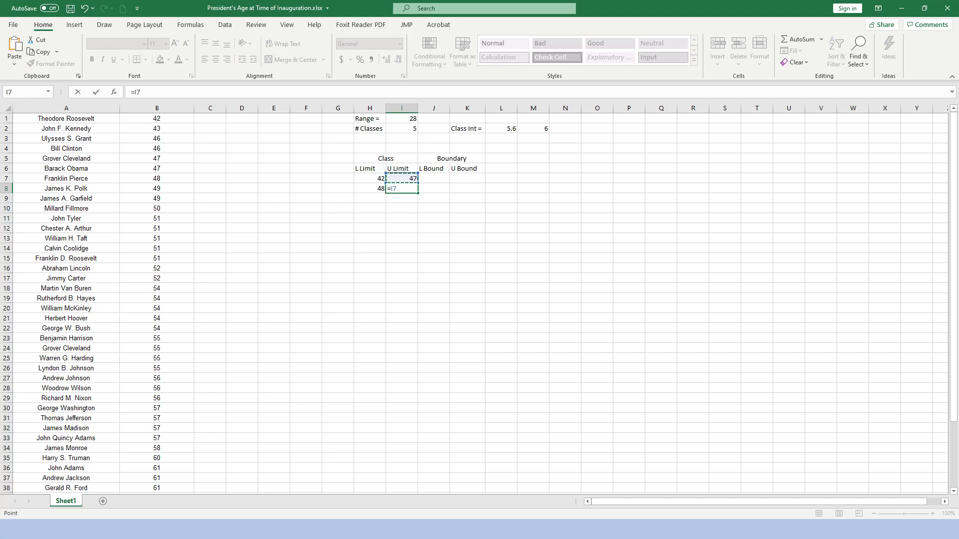
type("+M2")
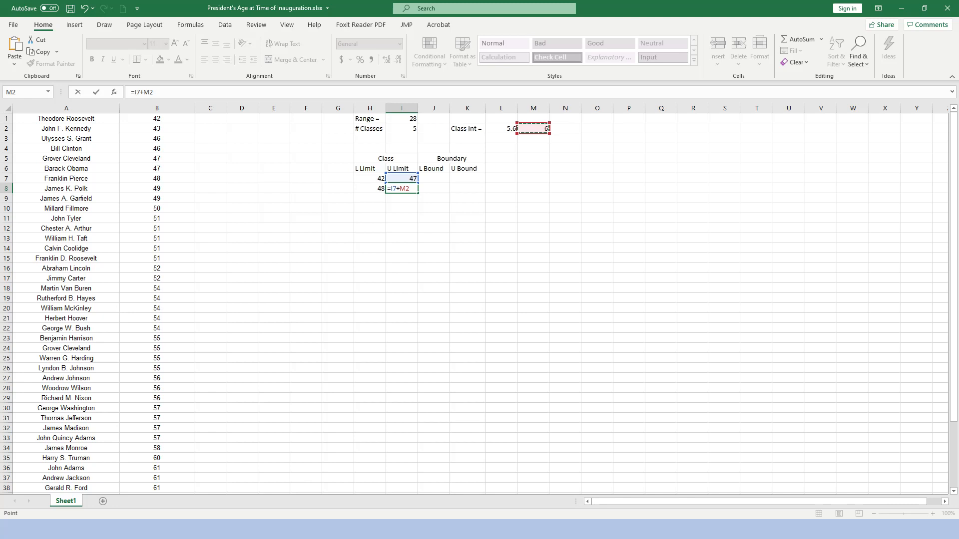
key("Return")
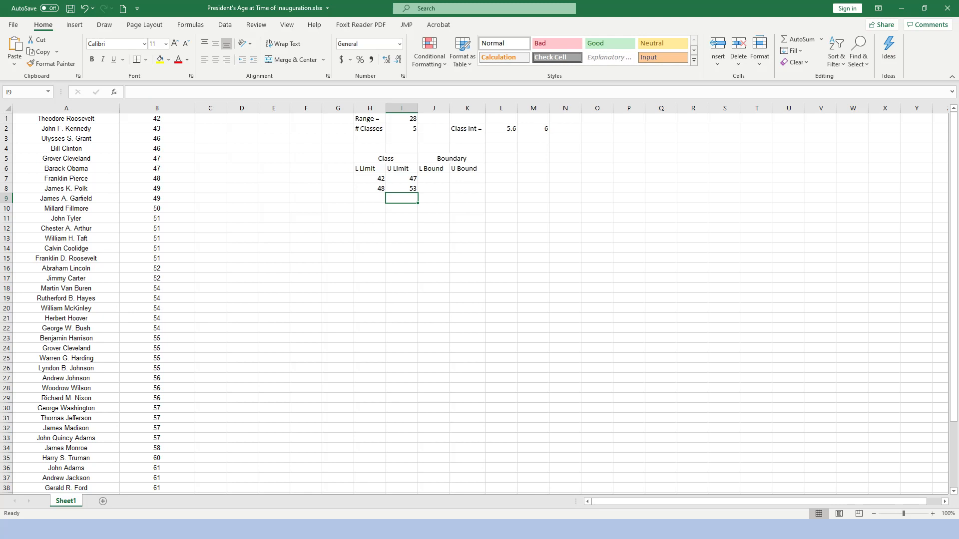
Try filling the lower limit formula in H8 down through H10, and undo the fill.
left_click(369, 188)
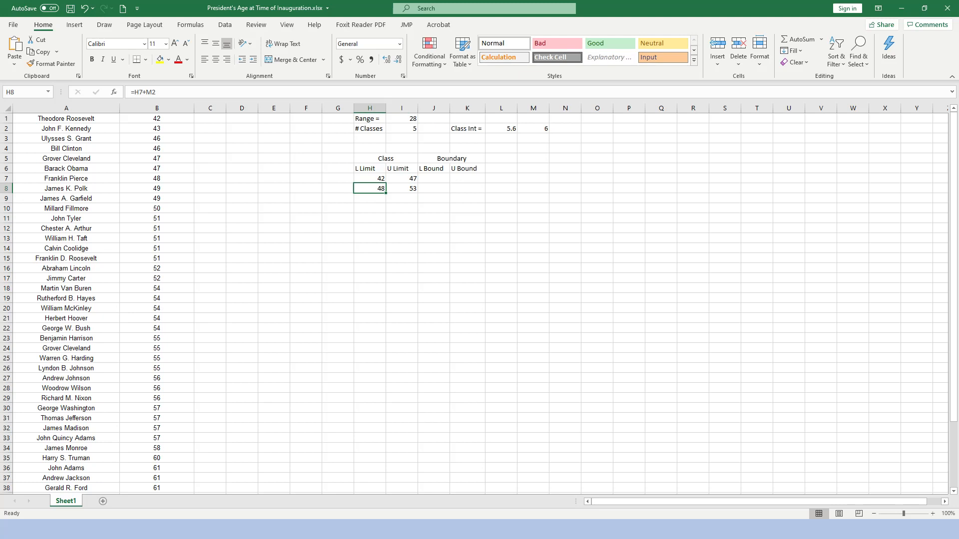
left_click_drag(386, 193, 385, 211)
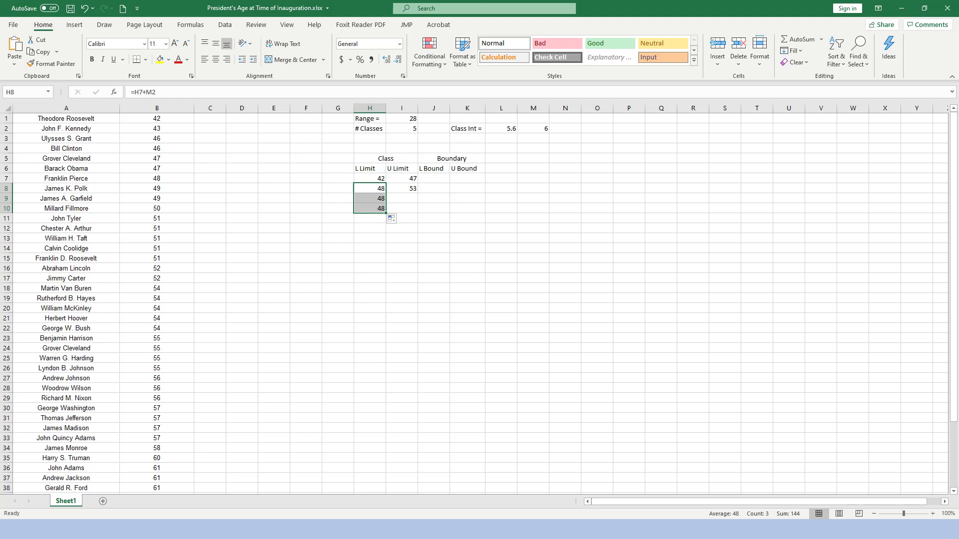
left_click(84, 8)
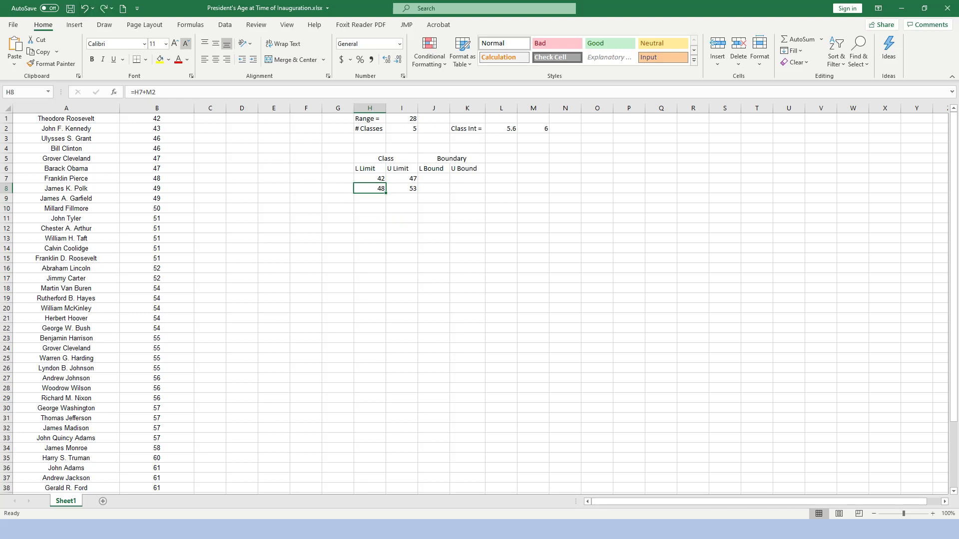
left_click(370, 199)
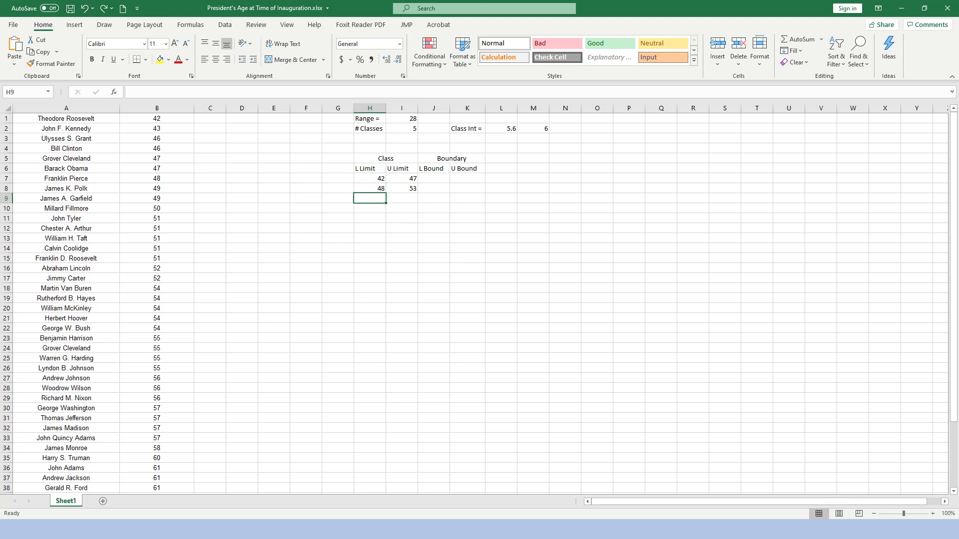
Change the formula in H8 to =H7+$M$2 and fill it down through H11.
left_click(370, 188)
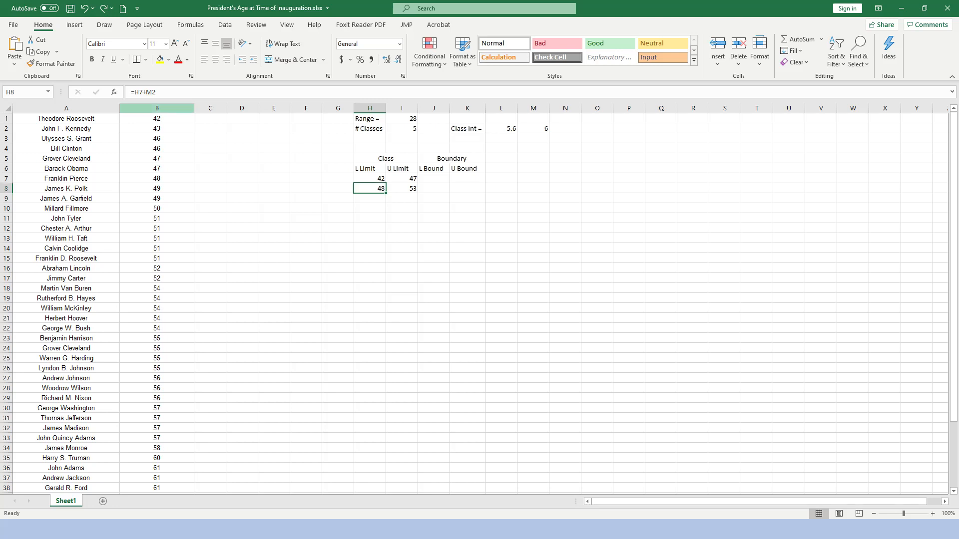
left_click(146, 92)
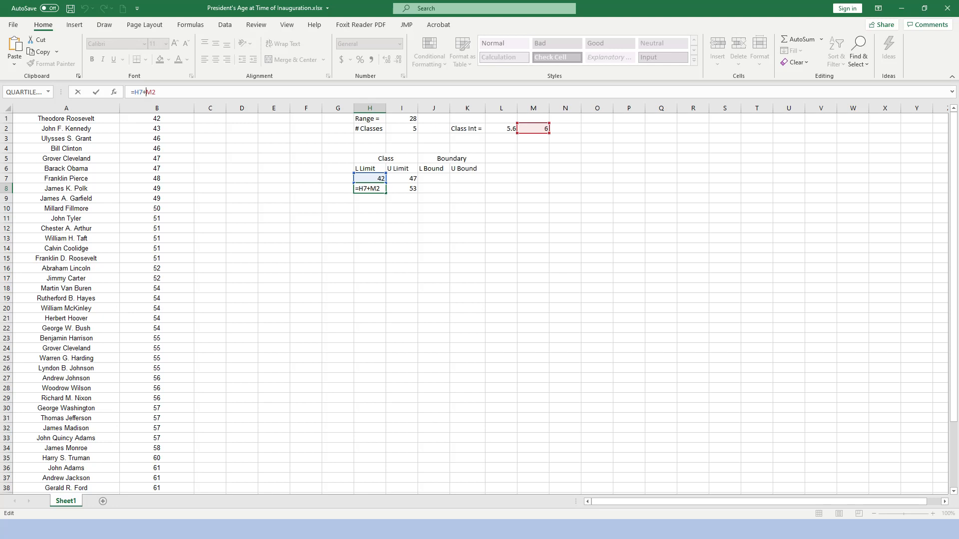
left_click(370, 189)
type("&")
key("BackSpace")
type("$M$")
key("Return")
key("Return")
key("Up")
key("Up")
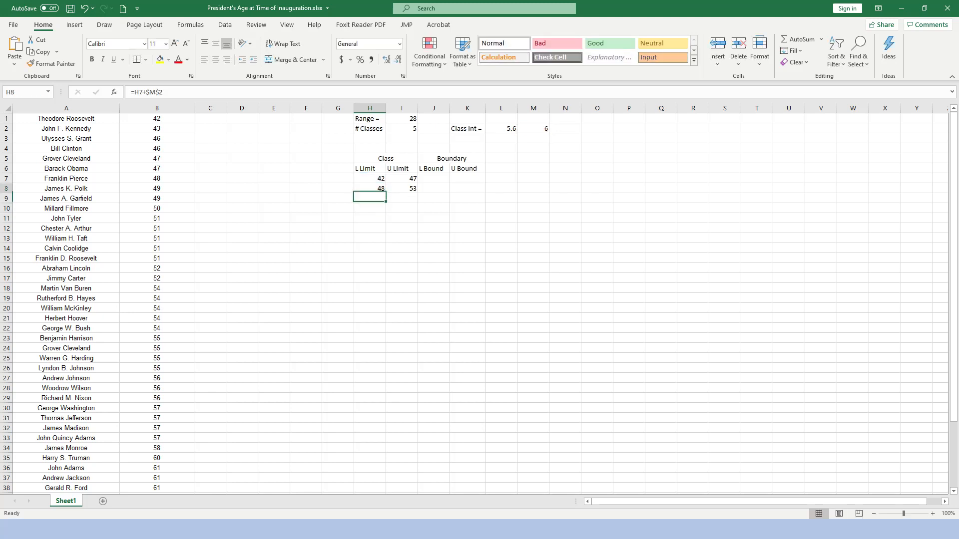
left_click_drag(385, 193, 385, 221)
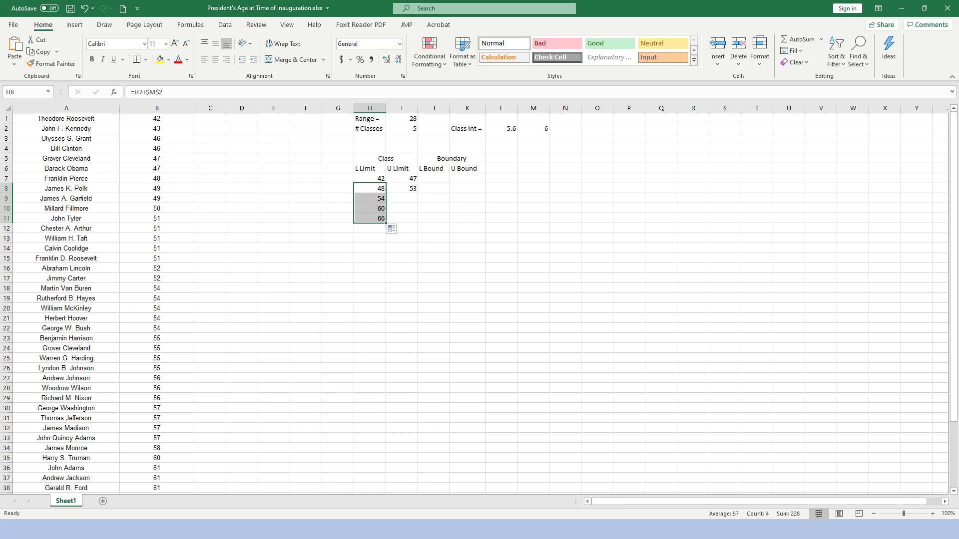
Change the formula in I8 to =I7+$M$2 and fill it down through I11.
left_click(402, 189)
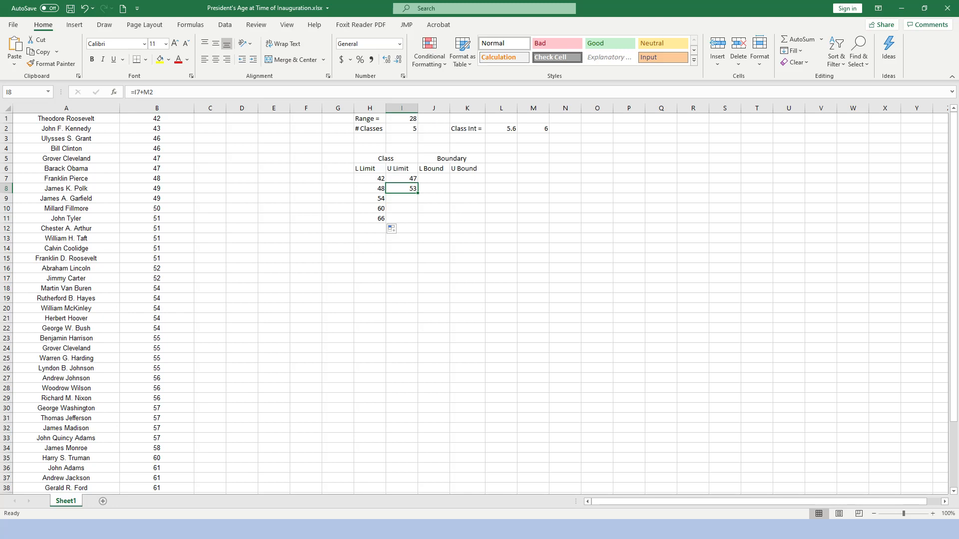
key("F2")
left_click(400, 189)
type("$")
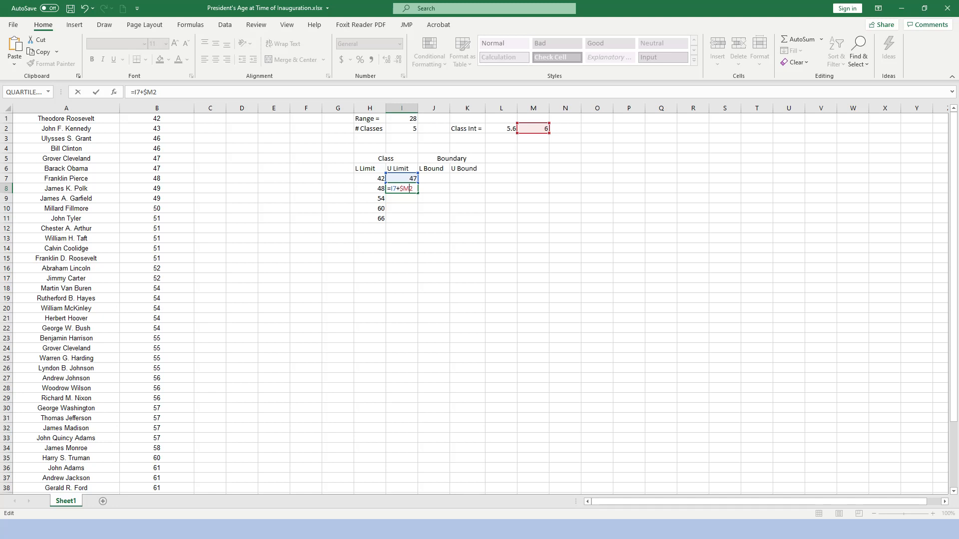
left_click(412, 189)
type("$")
key("Return")
left_click(401, 189)
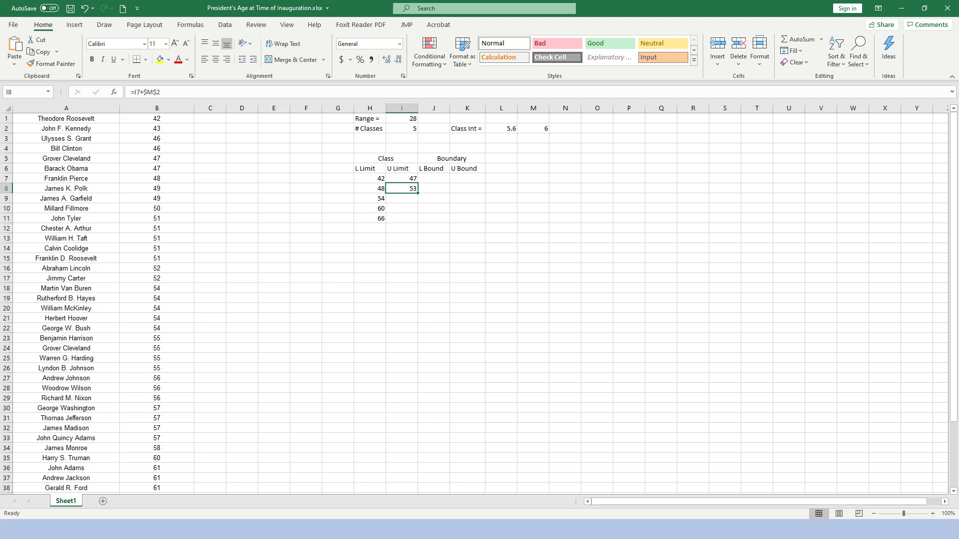
left_click_drag(417, 193, 417, 223)
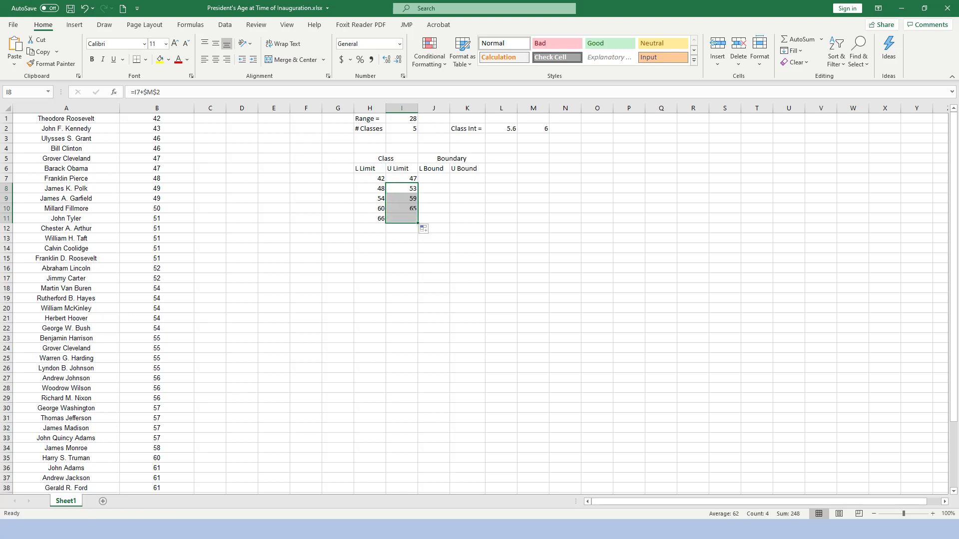
left_click(402, 308)
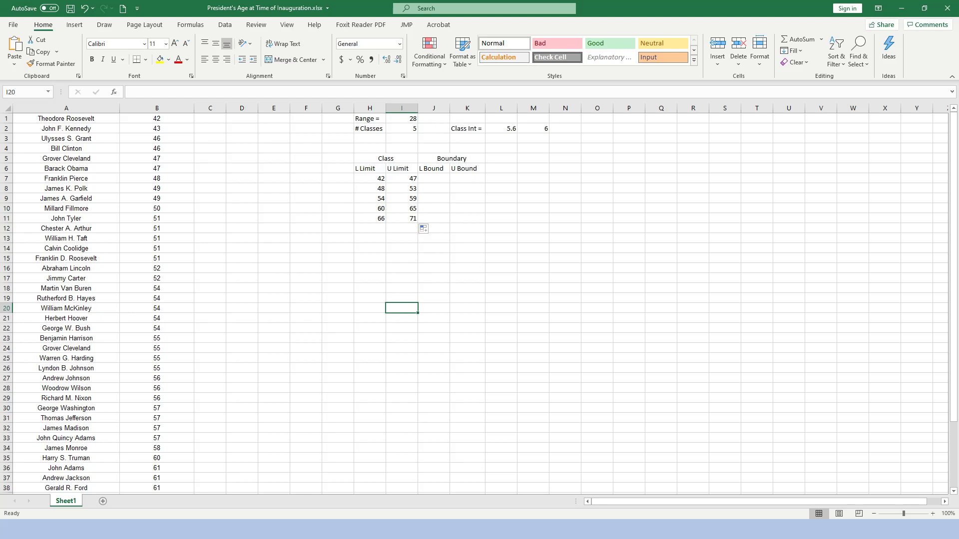
Center the class limit headings and values in H6:I11 horizontally.
left_click_drag(367, 168, 401, 218)
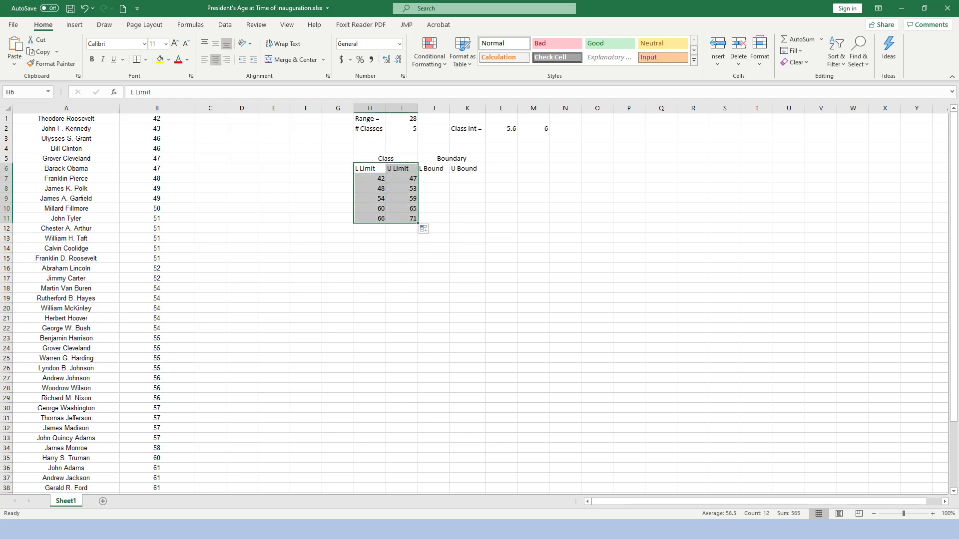
left_click(215, 59)
left_click_drag(370, 268, 401, 268)
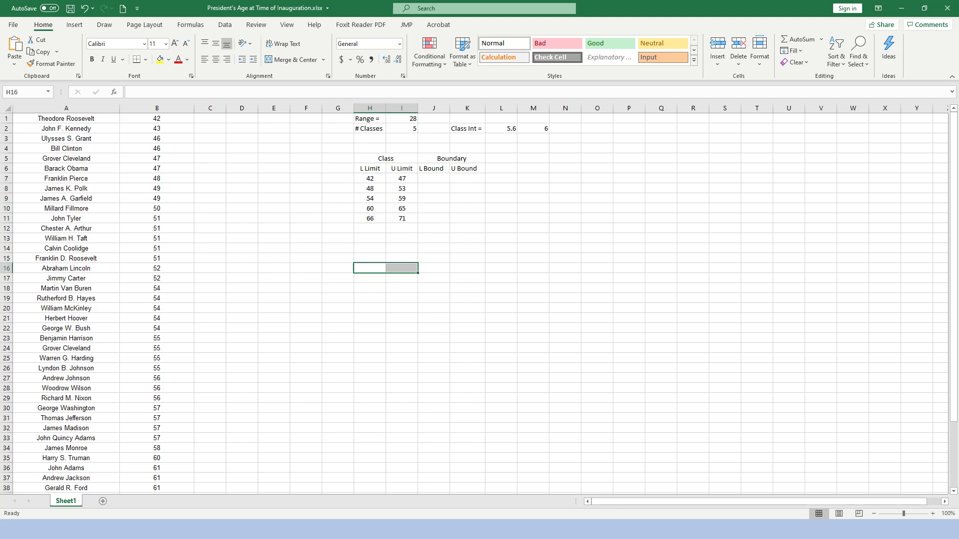
Enter the lower boundary formula =H7-0.5 in J7 and fill it down through J11.
left_click(434, 179)
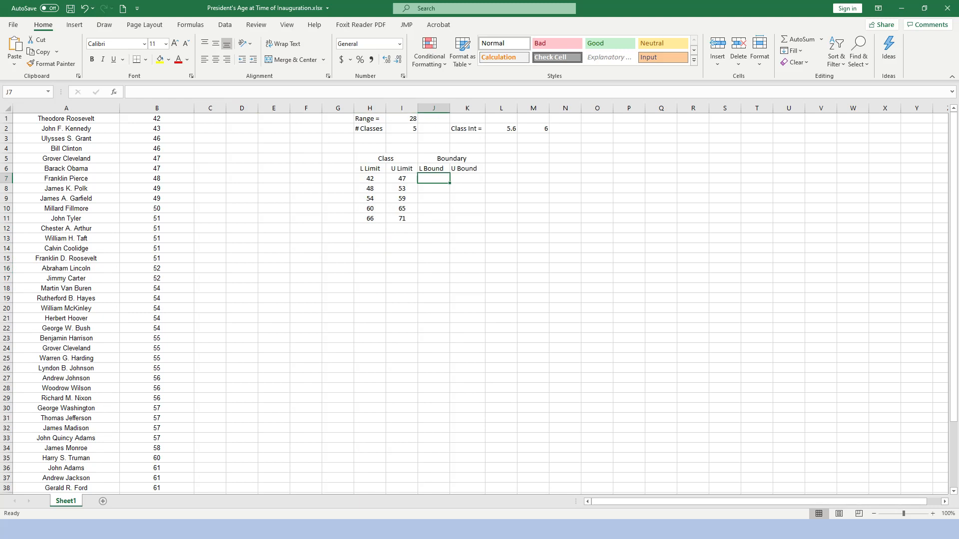
left_click(369, 179)
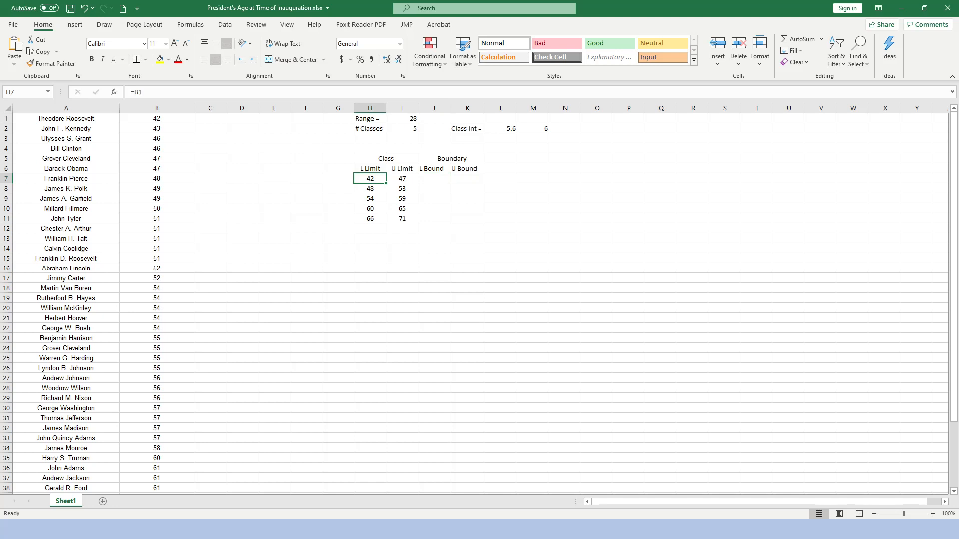
left_click(434, 178)
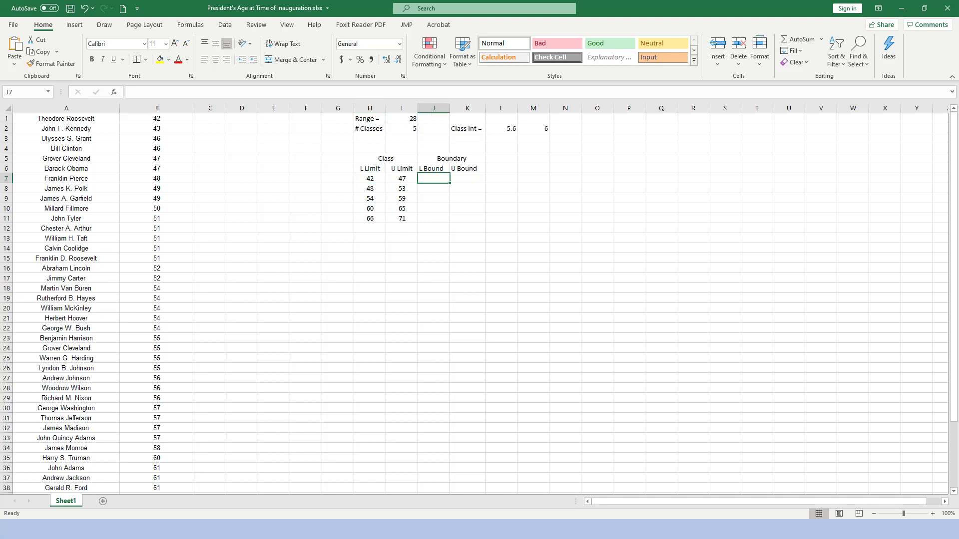
type("=")
left_click(370, 179)
type("-")
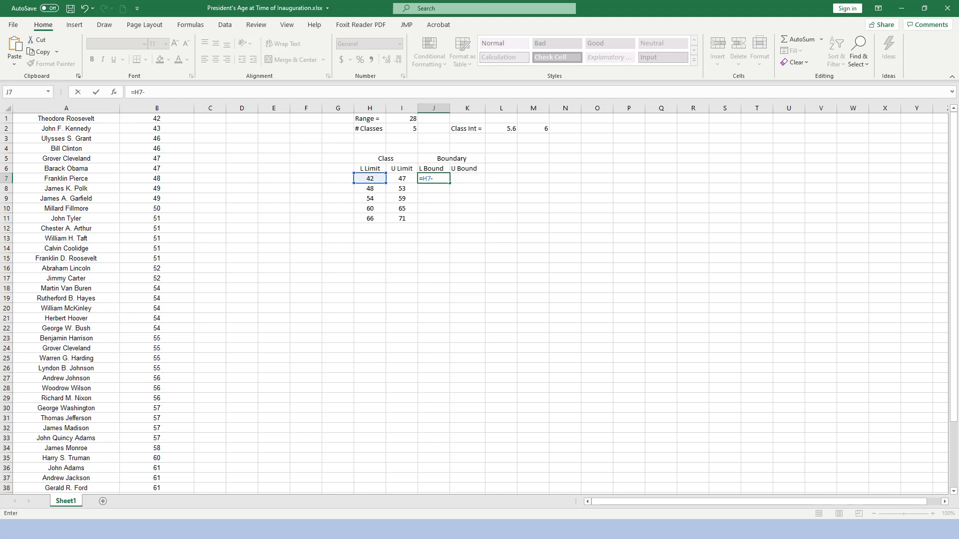
type("0.5")
key("Return")
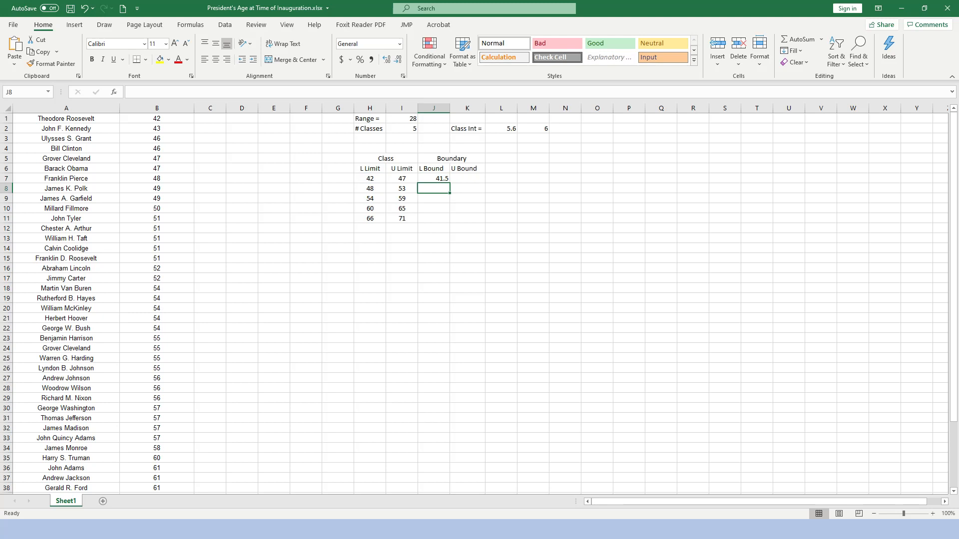
left_click(433, 178)
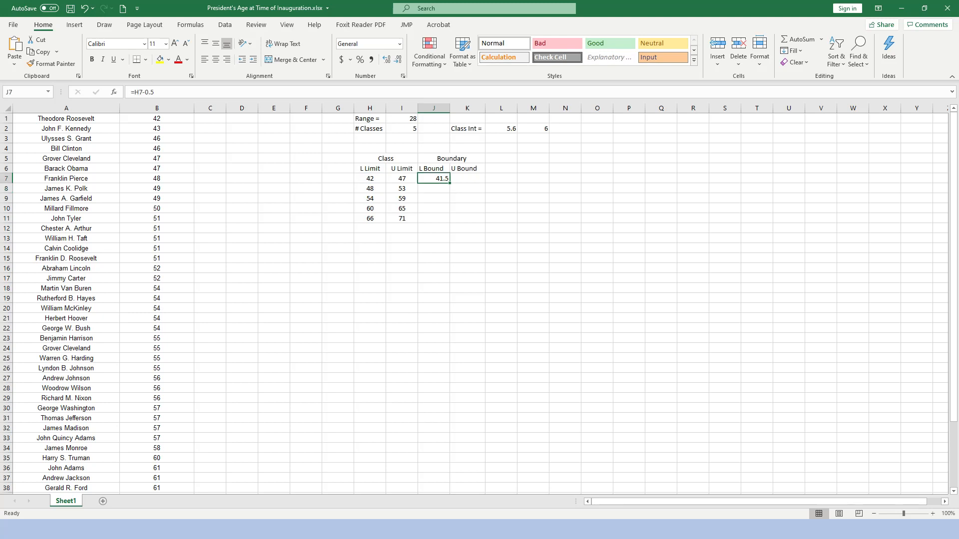
left_click_drag(449, 183, 439, 220)
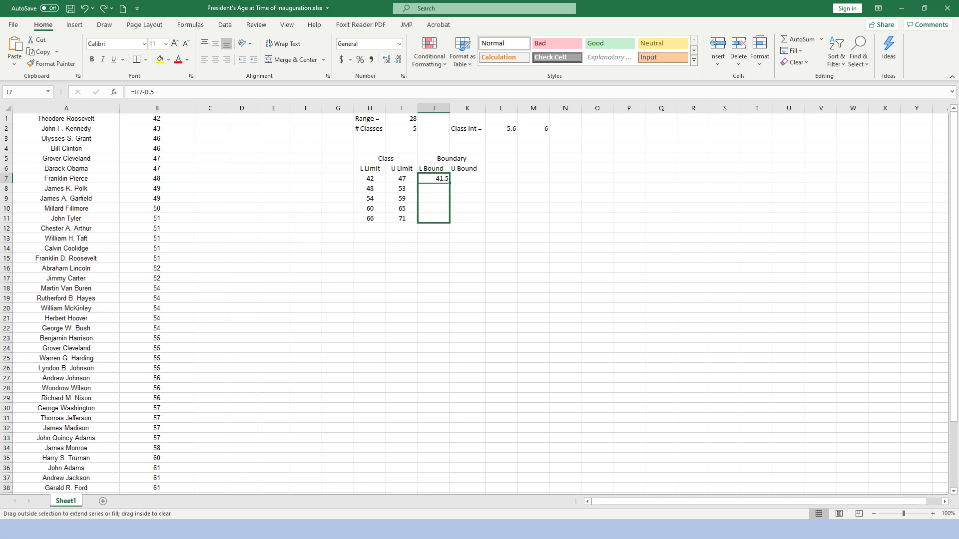
left_click_drag(440, 220, 439, 220)
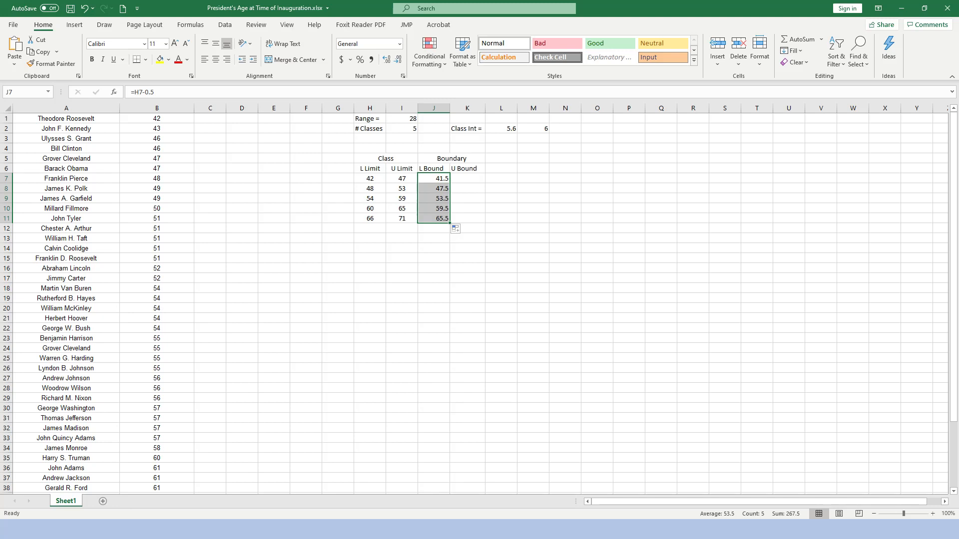
Enter the upper boundary formula =I7+0.5 in K7 and fill it down through K11.
left_click(467, 179)
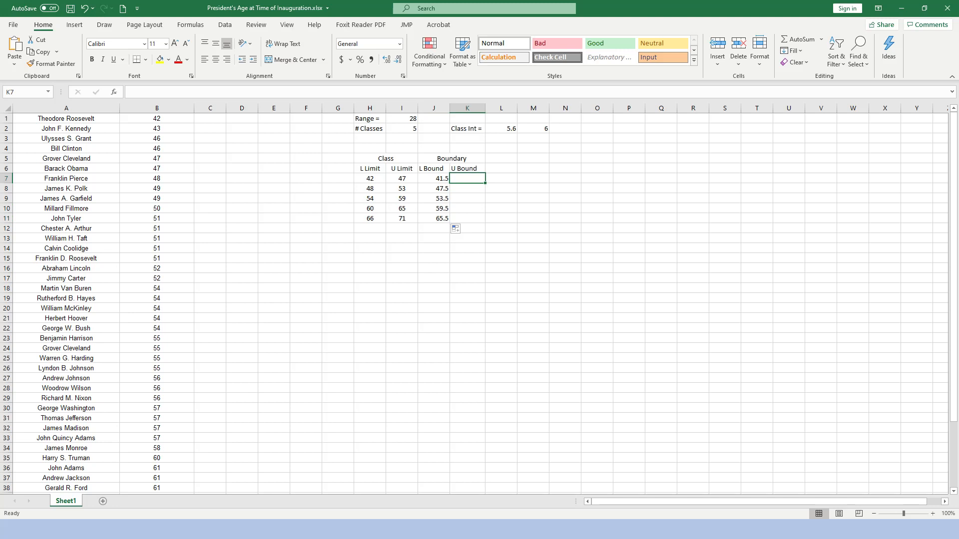
type("=")
left_click(401, 178)
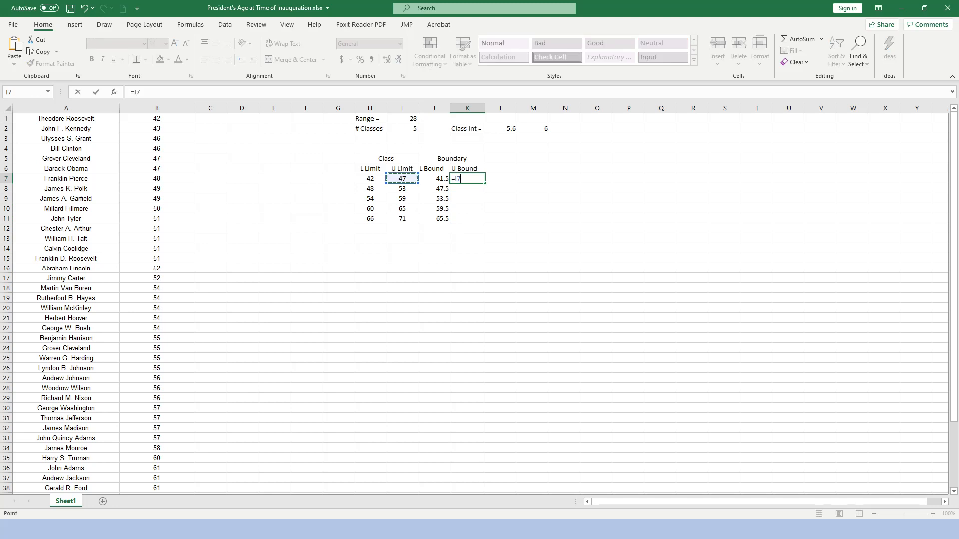
type("+0")
type(".5")
left_click_drag(486, 184, 485, 220)
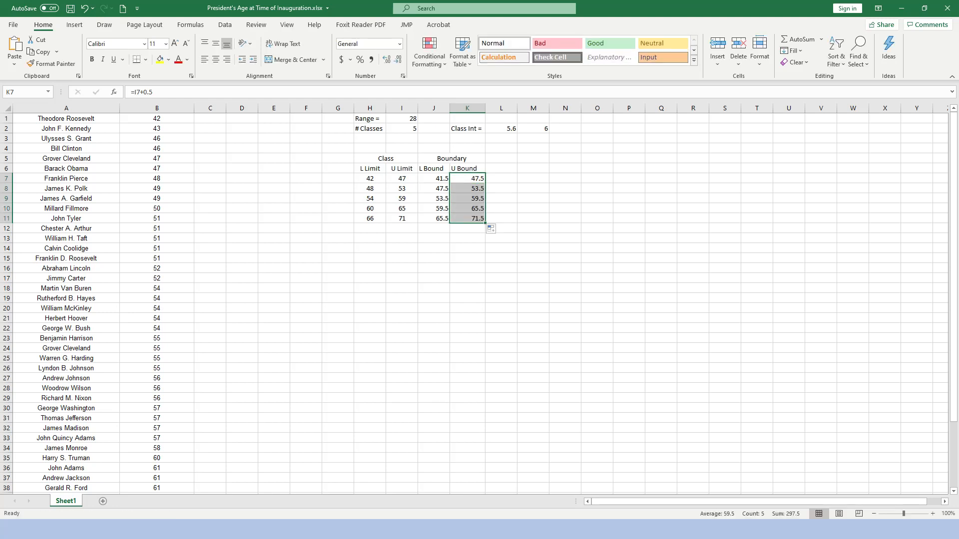
left_click(468, 288)
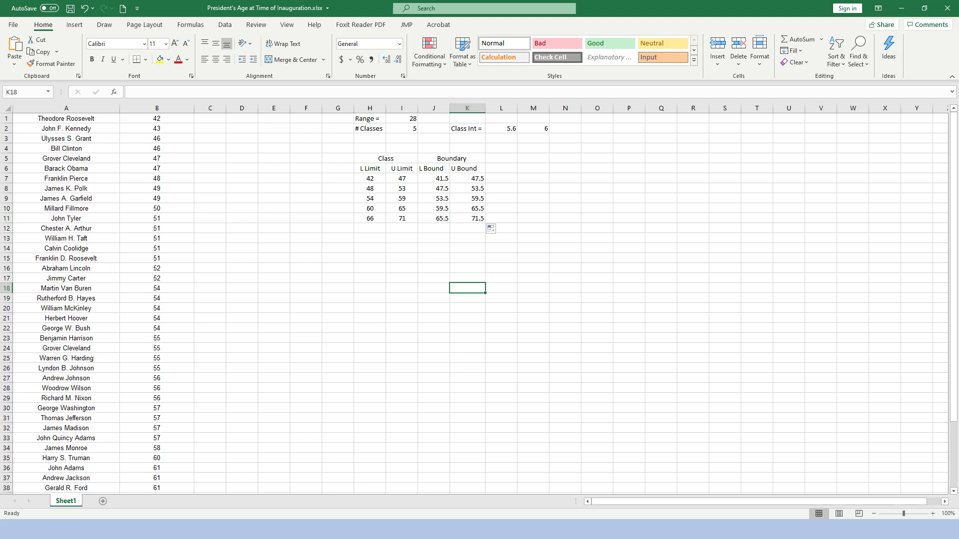
Add the heading Mid Point in L6 and widen column L slightly to fit it.
left_click(501, 168)
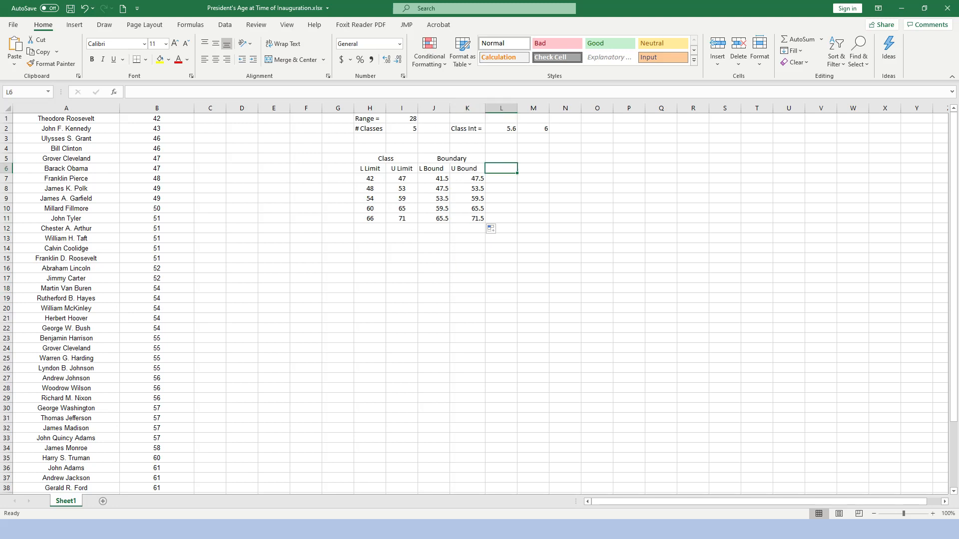
type("Mid")
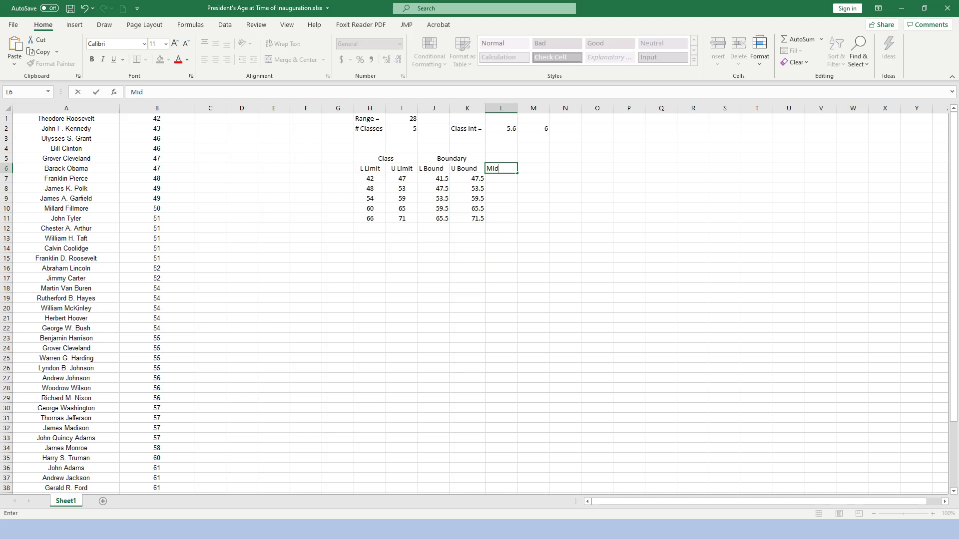
type(" Point")
left_click(533, 108)
left_click_drag(517, 108, 522, 108)
Enter the midpoint formula =(H7+I7)/2 in L7, averaging the lower and upper class limits.
left_click(503, 178)
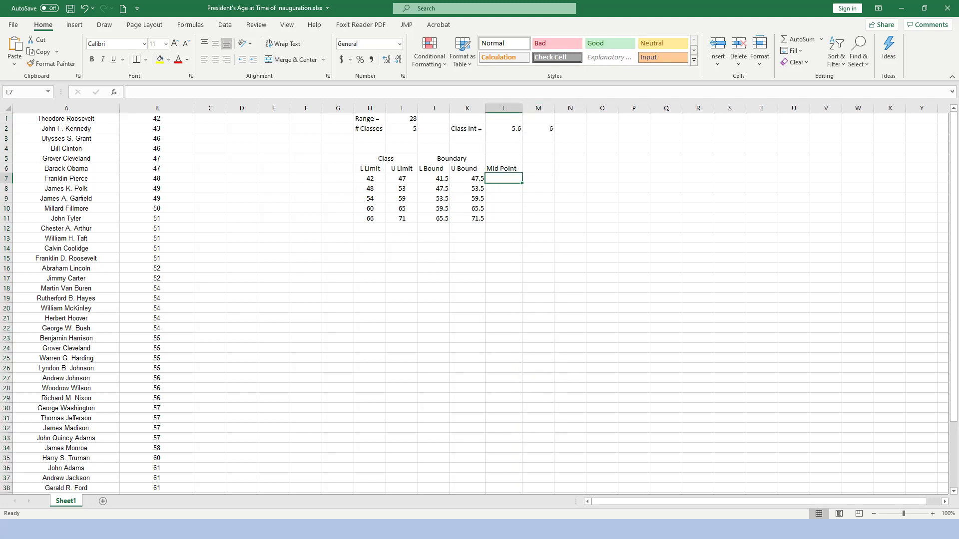
left_click(369, 178)
left_click(402, 178)
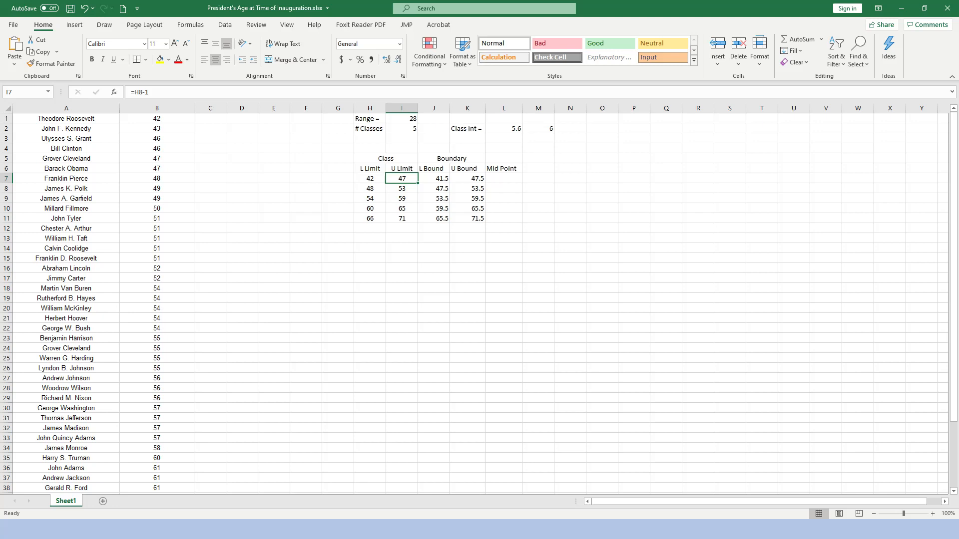
left_click(504, 179)
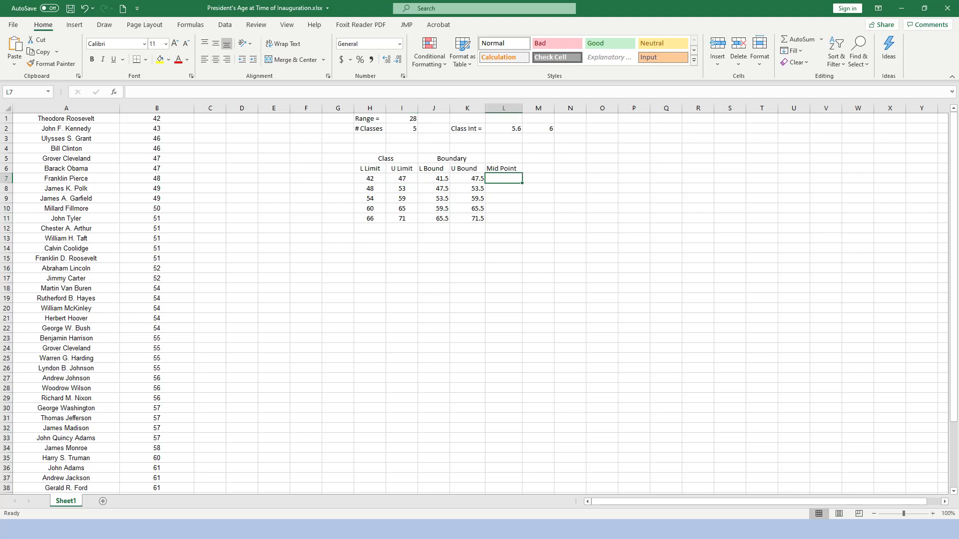
type("=")
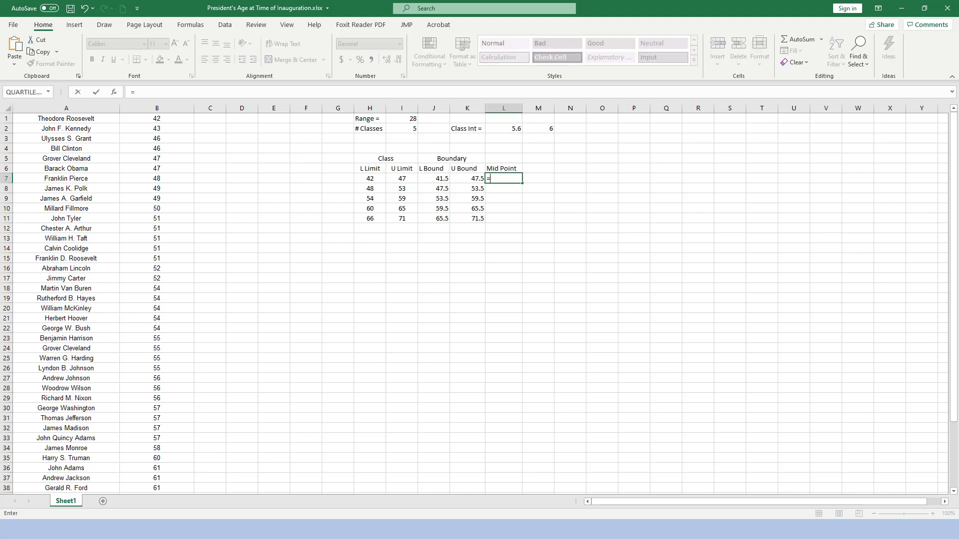
type("(")
left_click(370, 179)
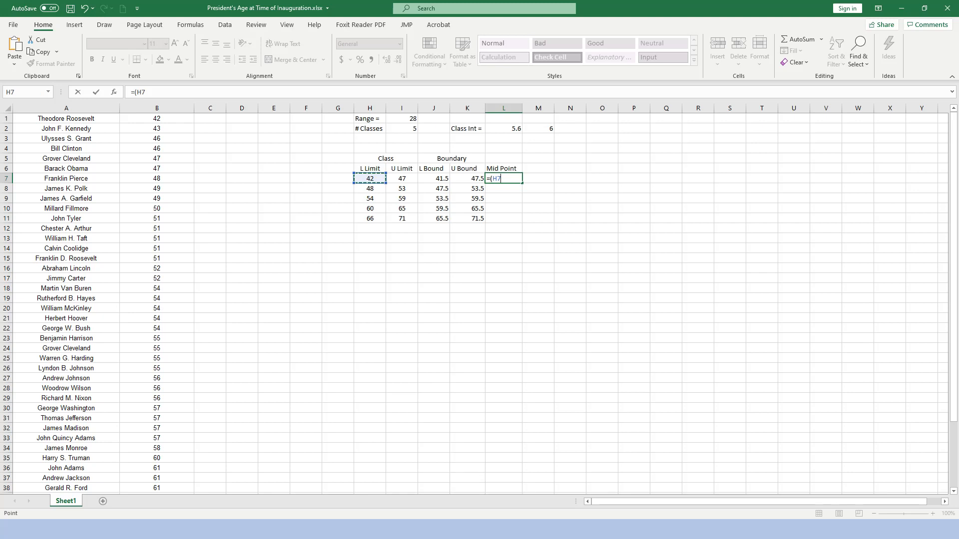
type("+")
left_click(401, 178)
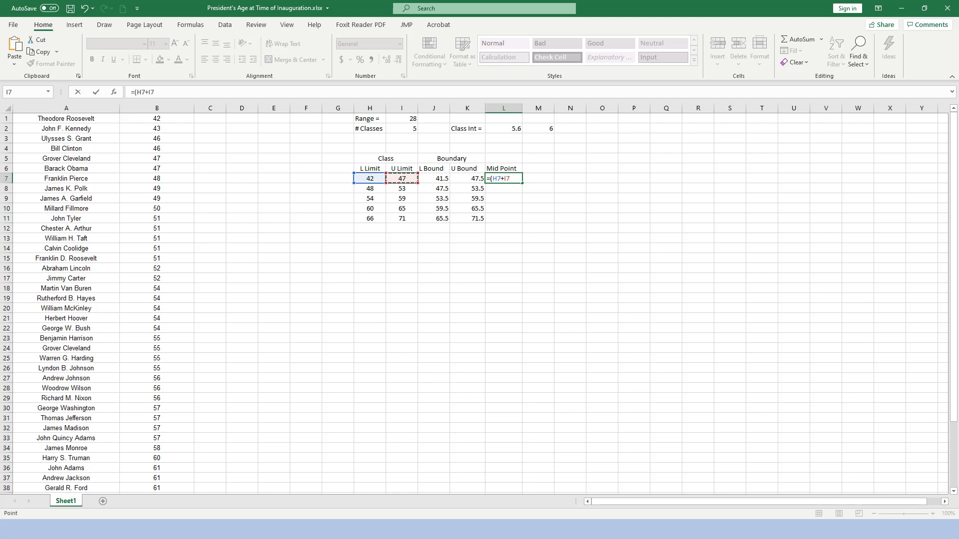
type(")/2")
key("Return")
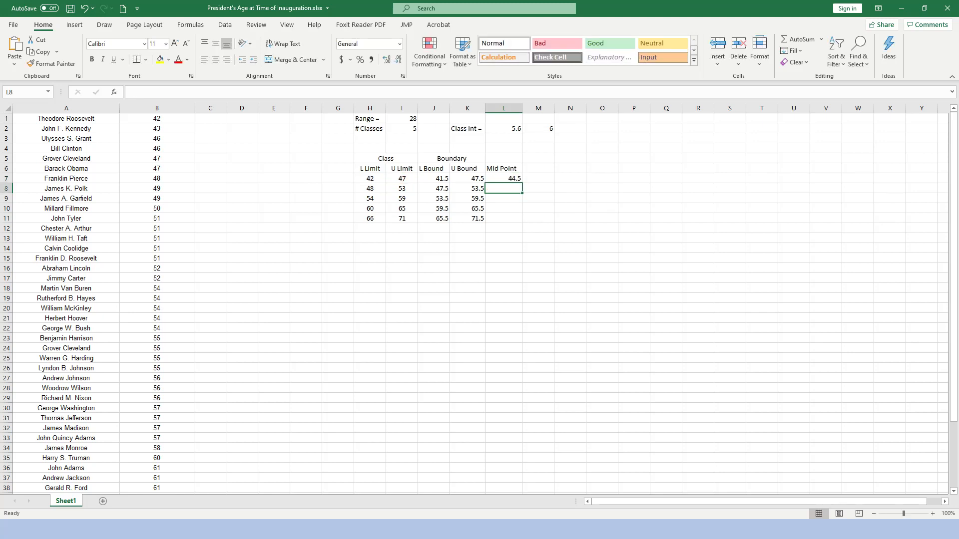
Fill the midpoint formula in L7 down through L11.
left_click(504, 178)
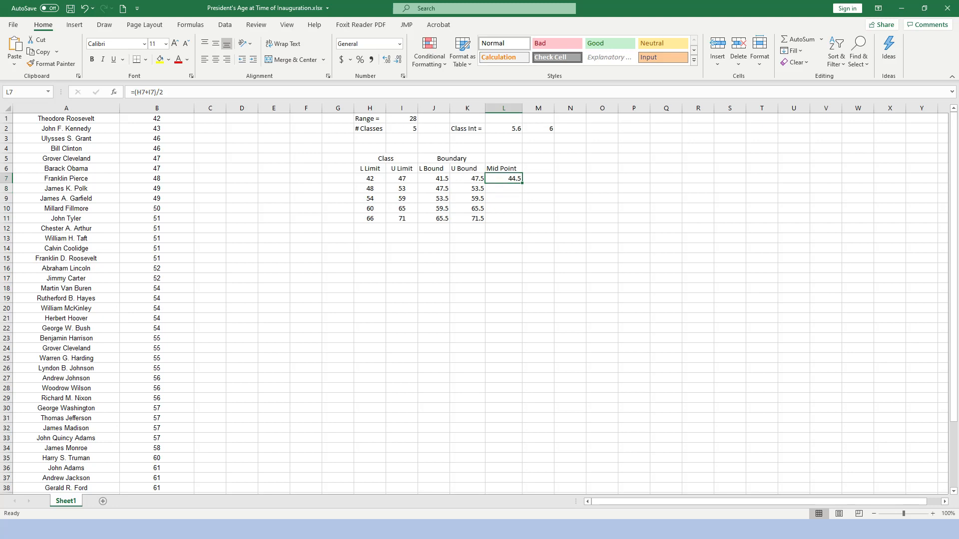
left_click_drag(522, 183, 522, 192)
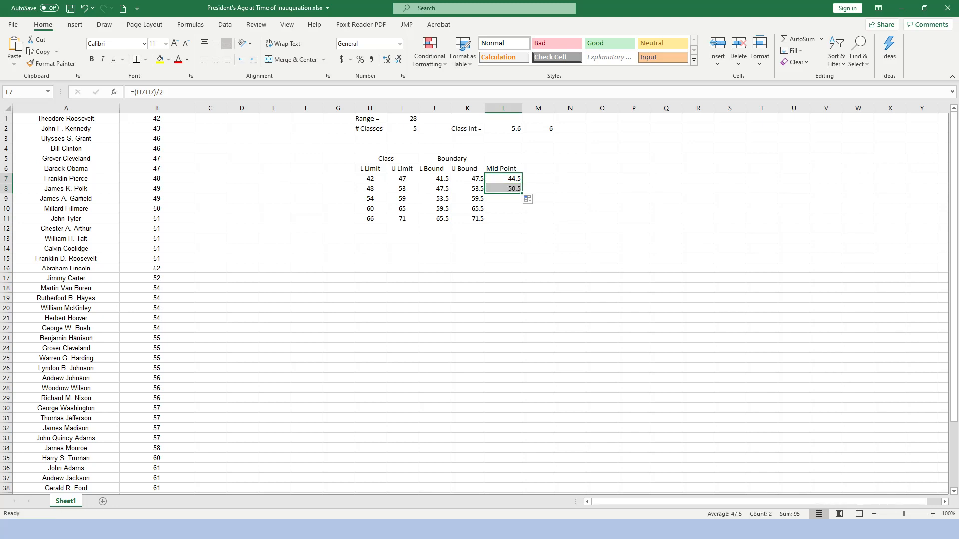
left_click_drag(522, 193, 522, 223)
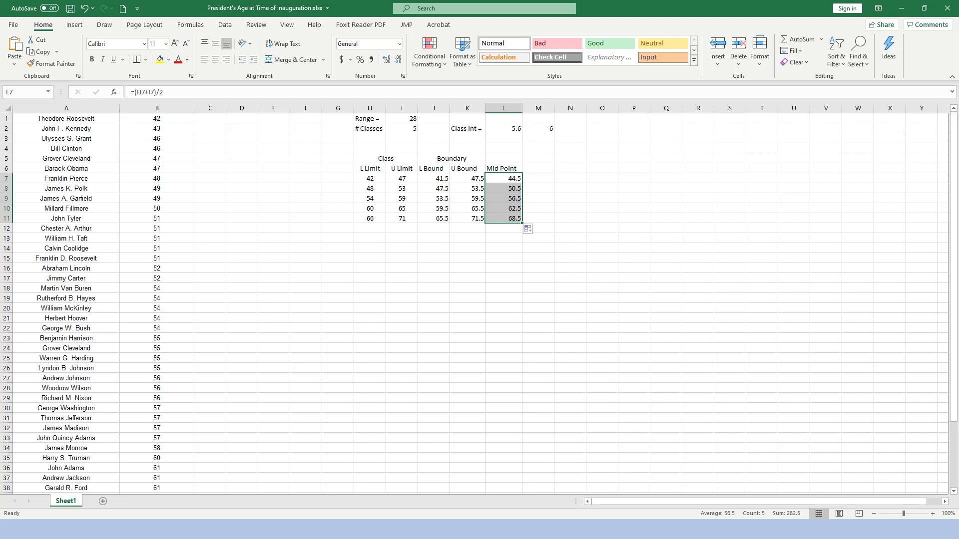
Widen column M slightly and enter the heading Rel. Freq. in M6.
left_click(537, 169)
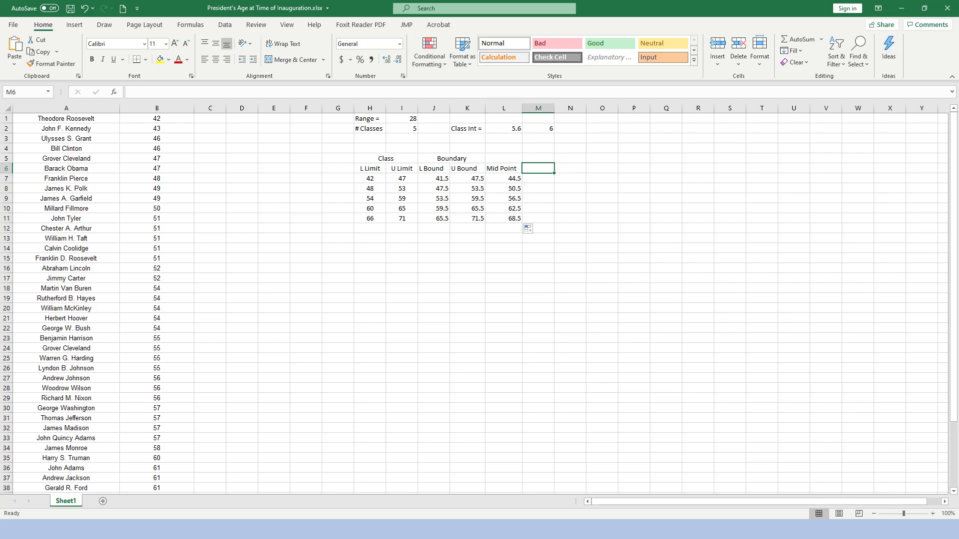
left_click_drag(555, 108, 559, 108)
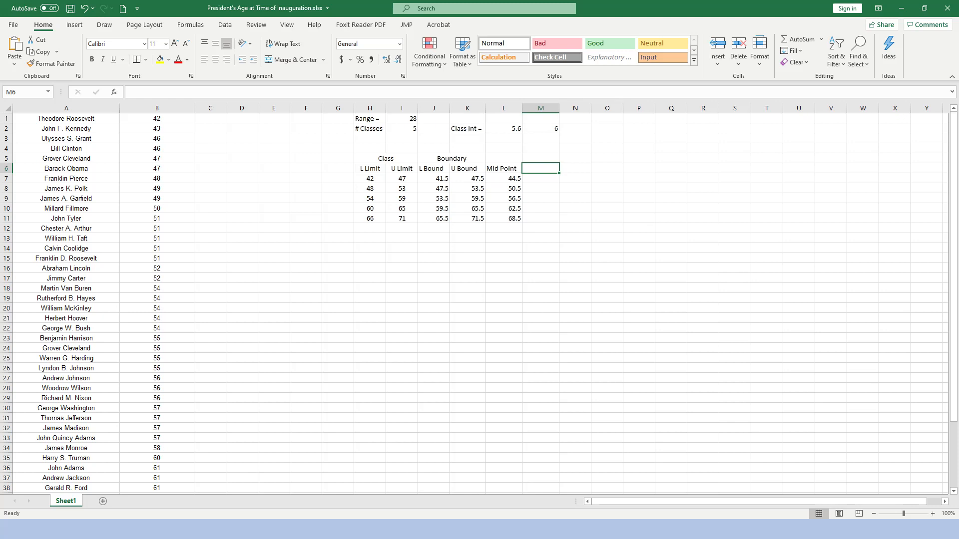
type("Rel")
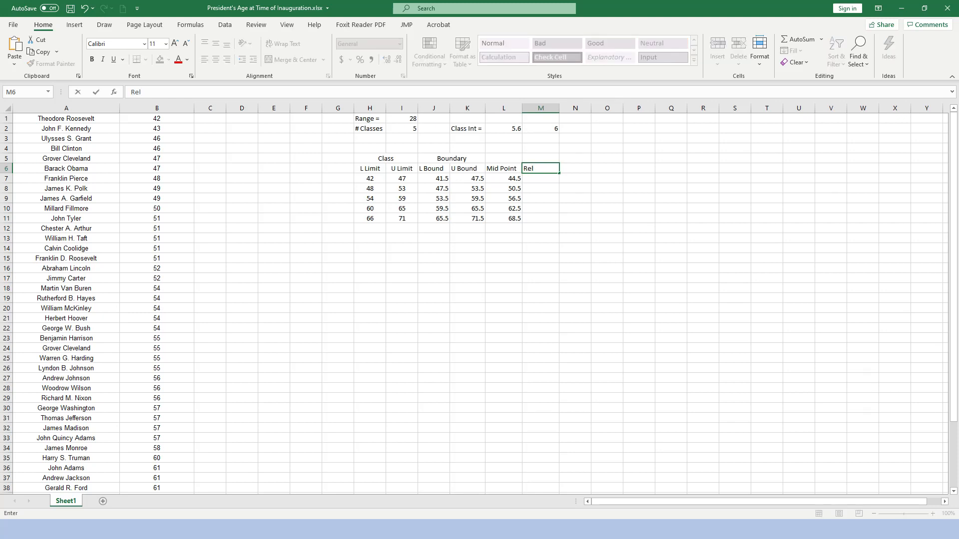
type(". Freq.")
key("Return")
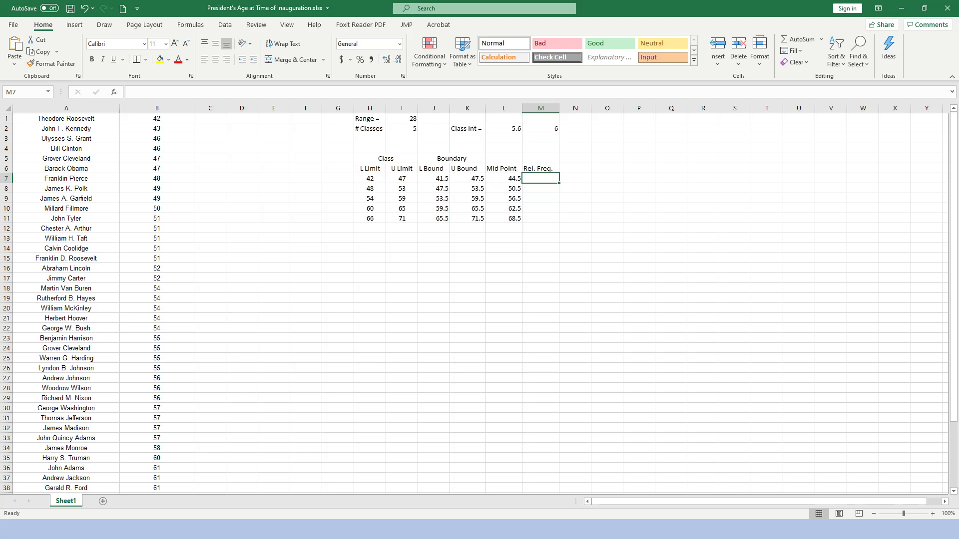
Replace the heading in M6 with Frequency.
left_click(541, 169)
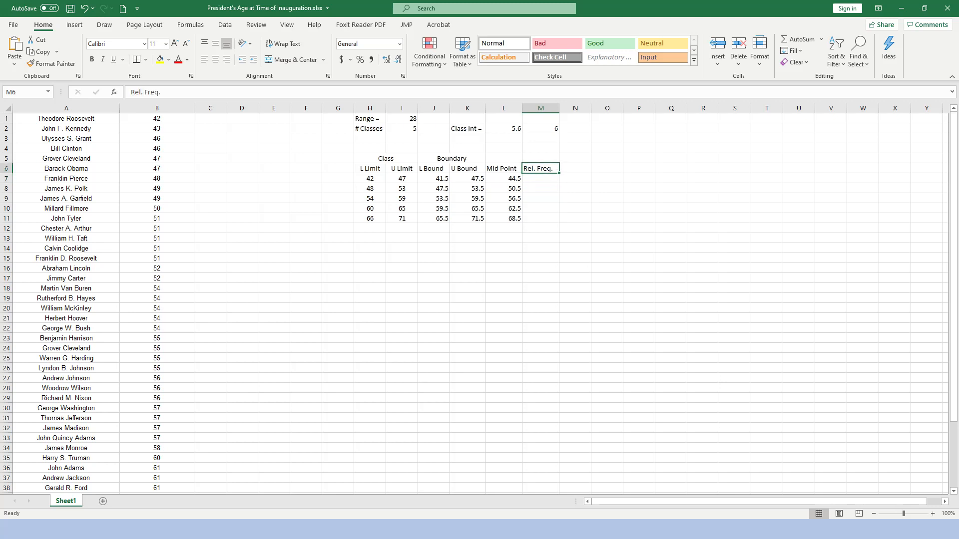
type("Freq")
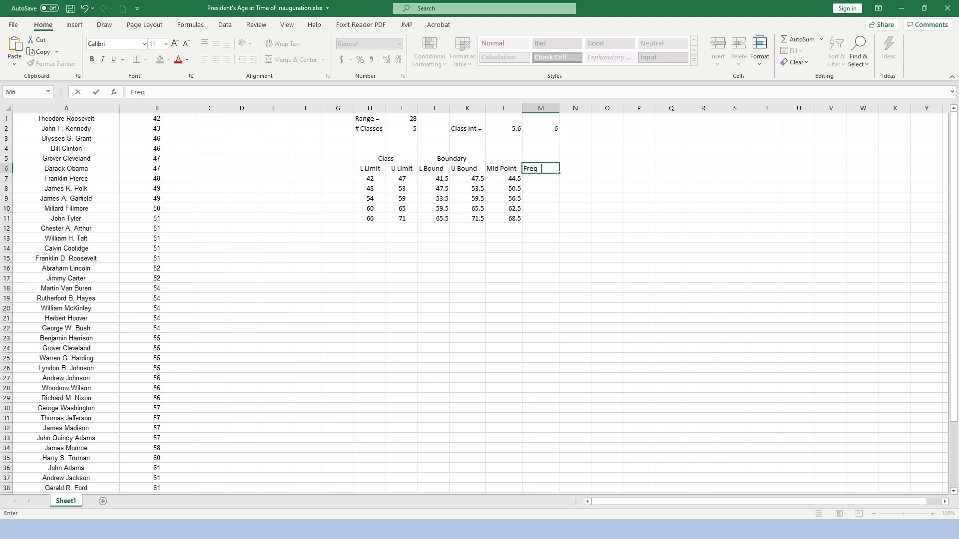
type("uency")
key("Return")
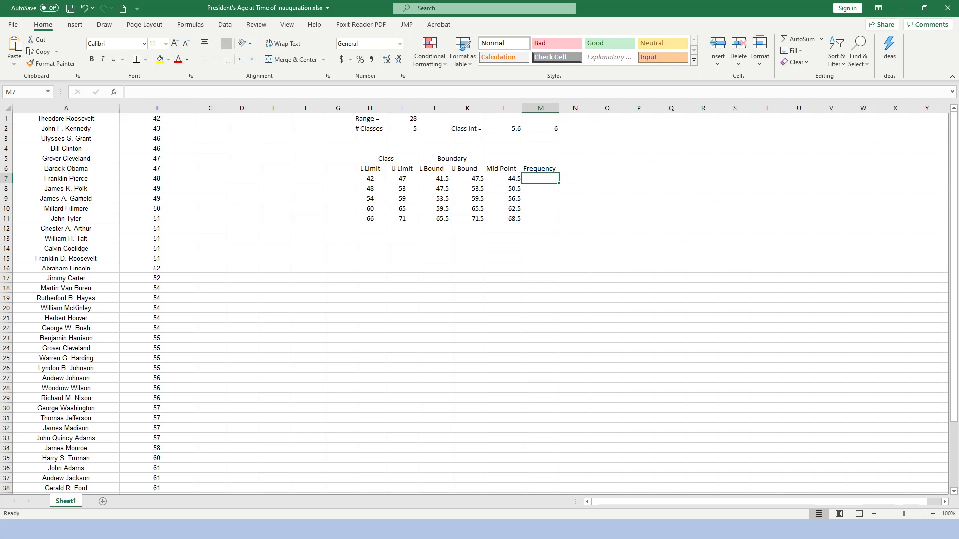
Enter =COUNT(B1:B6) in M7 to count the ages in the 42–47 class.
key("alt")
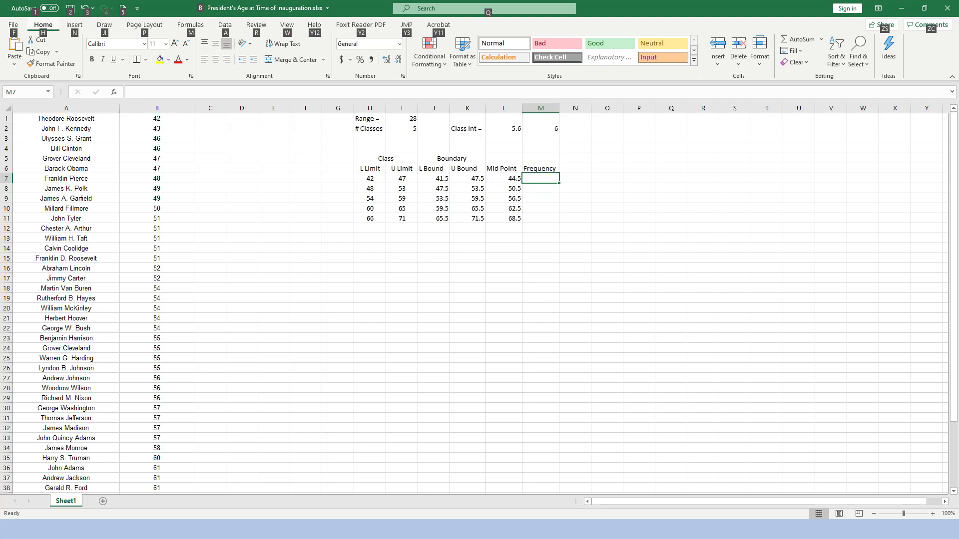
key("alt")
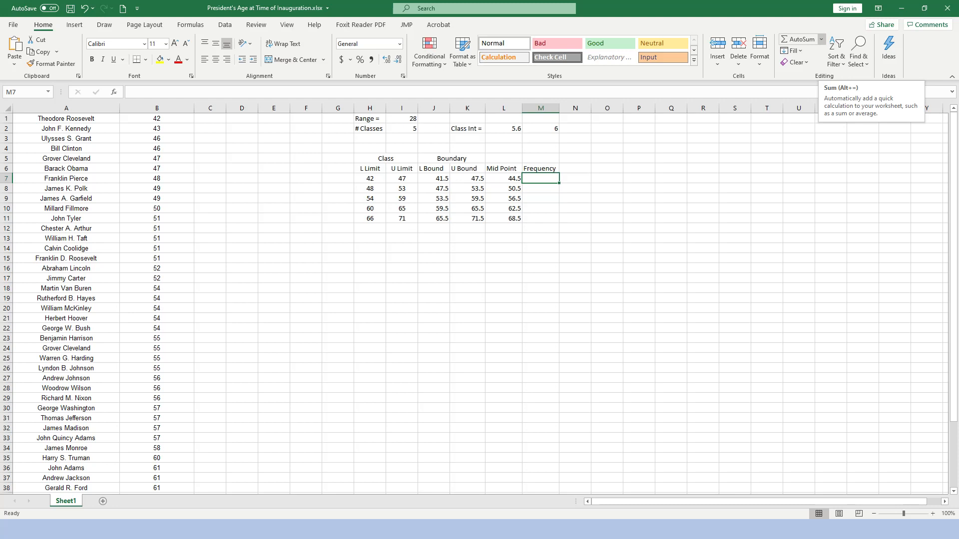
left_click(821, 39)
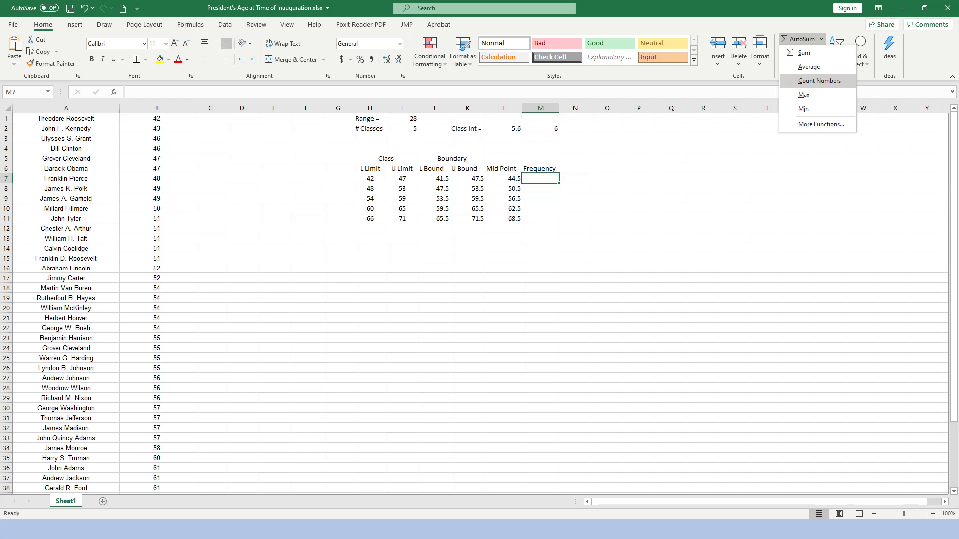
left_click(819, 80)
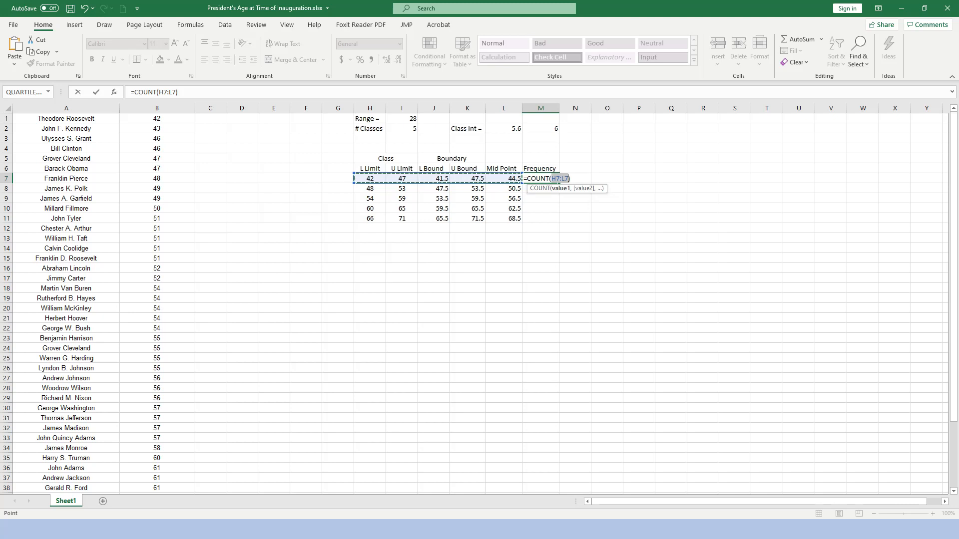
left_click(157, 119)
left_click_drag(165, 120, 170, 170)
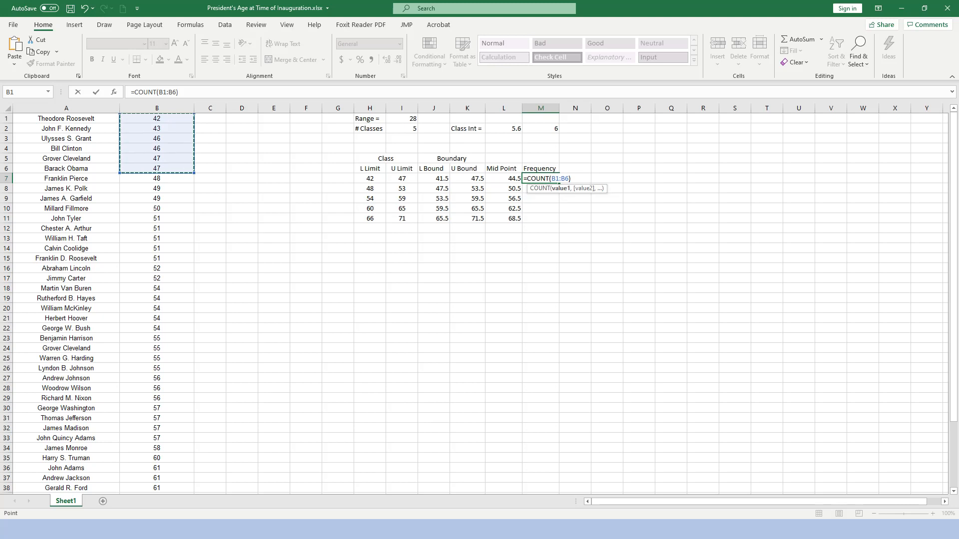
key("Return")
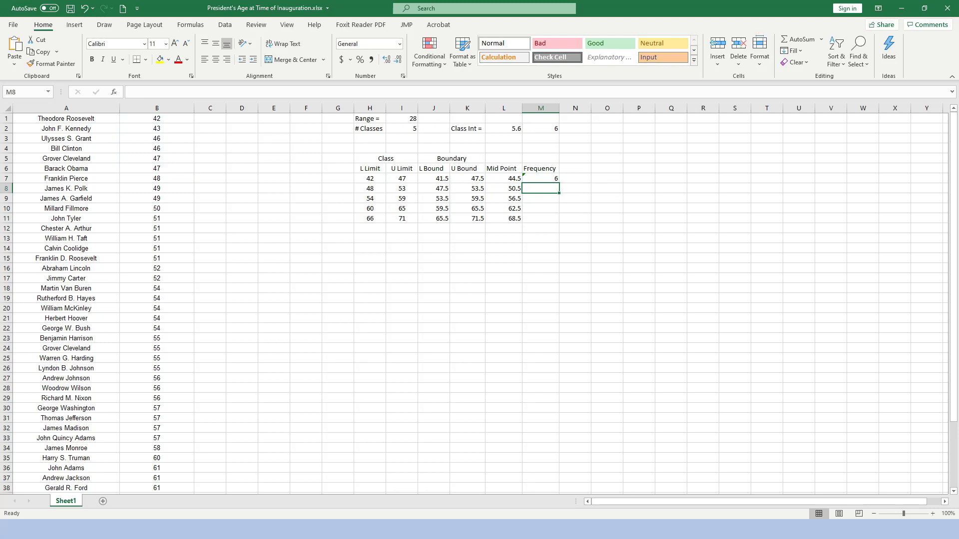
Ignore the error flag about omitted adjacent cells on the frequency formula in M7.
left_click(541, 179)
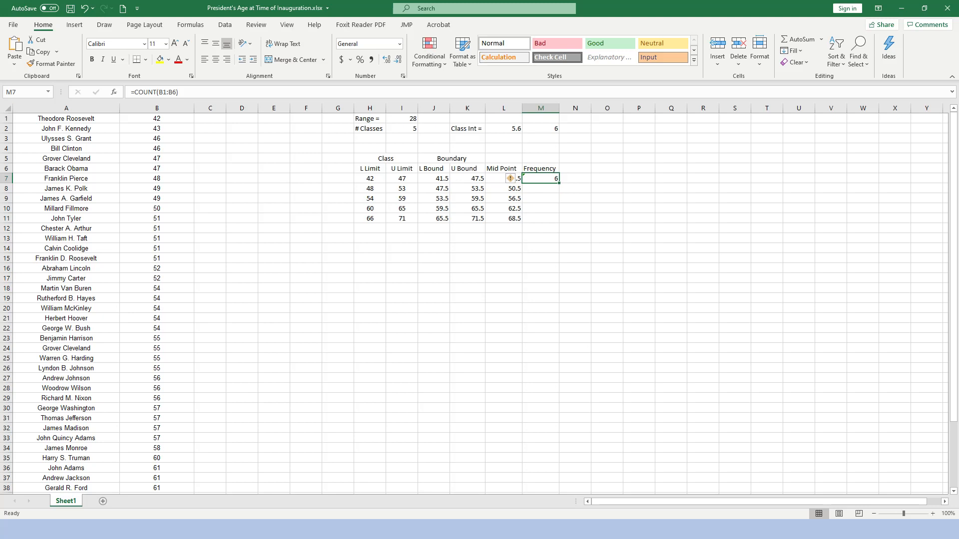
mouse_move(510, 179)
left_click(514, 178)
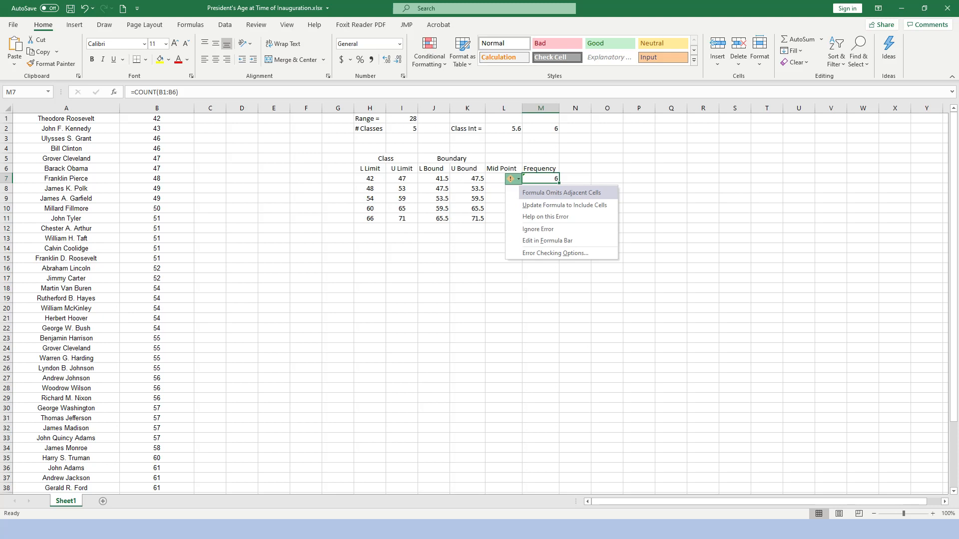
left_click(538, 229)
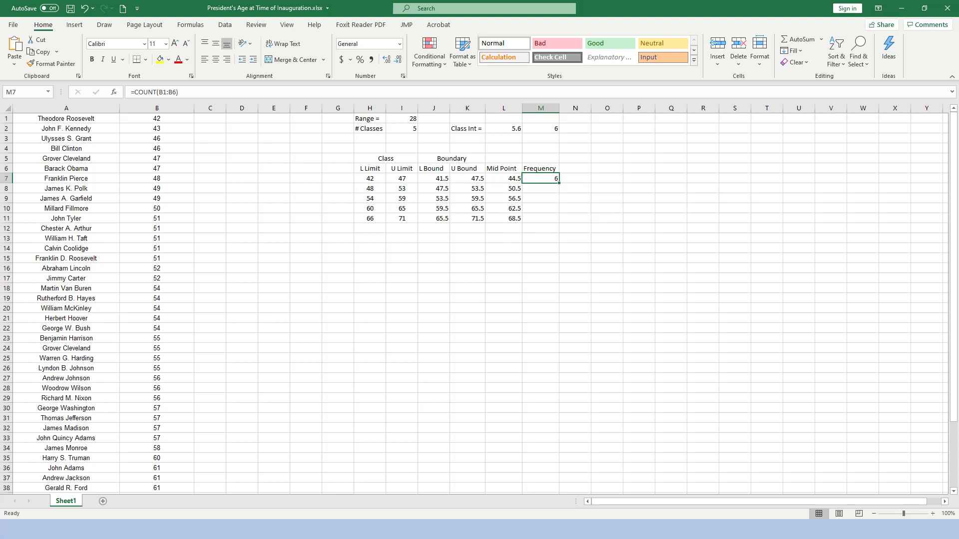
Enter =COUNT(B7:B17) in M8 to count the ages in the 48–53 class.
left_click(541, 188)
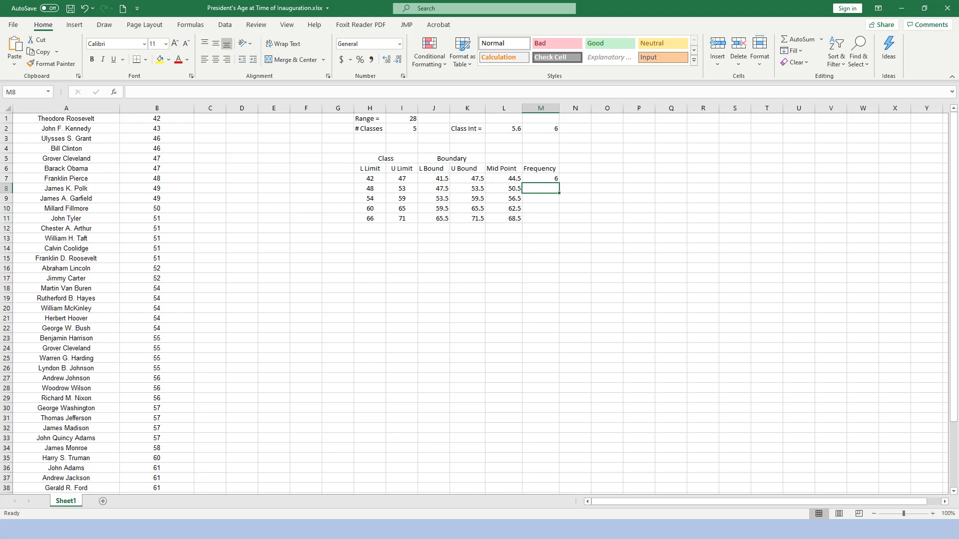
key("ctrl+z")
left_click(821, 39)
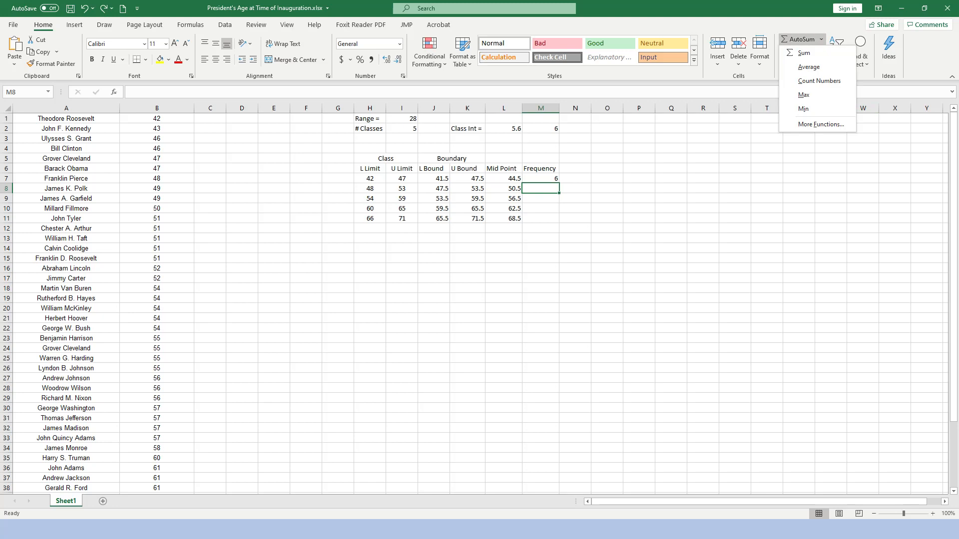
left_click(804, 80)
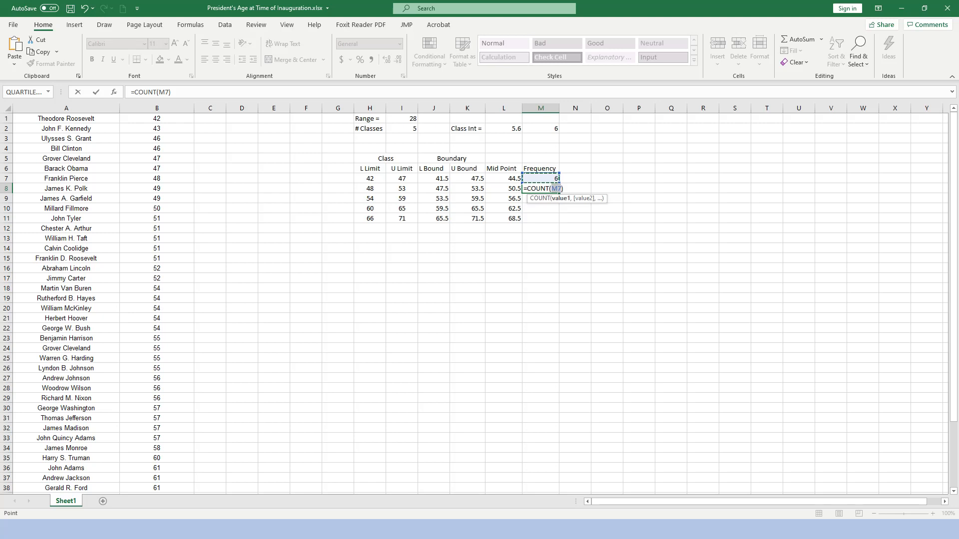
left_click_drag(154, 179, 189, 279)
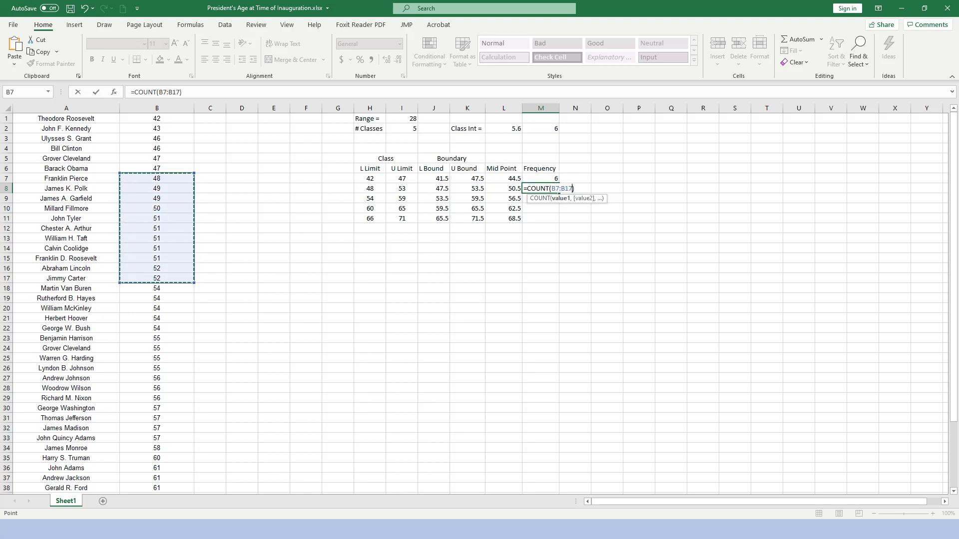
key("Return")
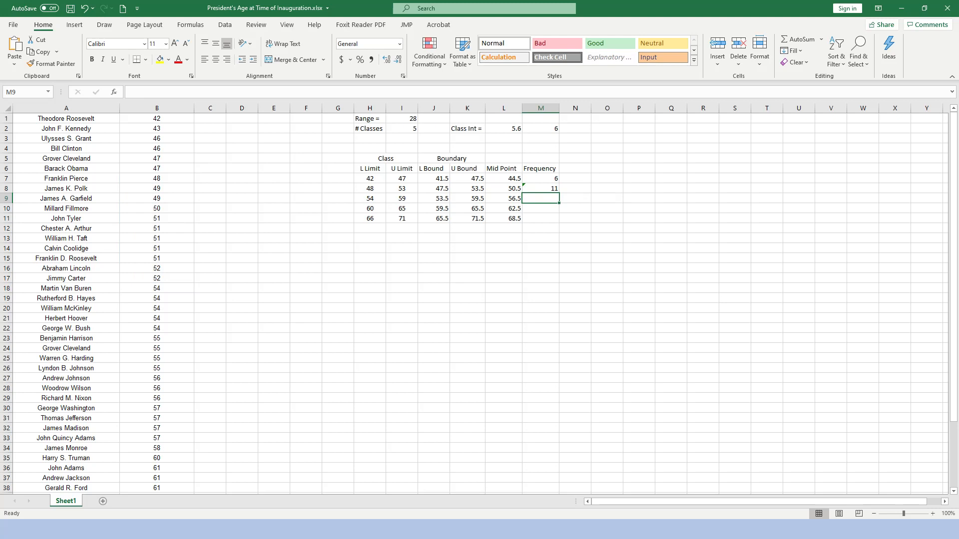
Enter =COUNT(B18:B34) in M9 to count the ages in the 54–59 class.
left_click(821, 39)
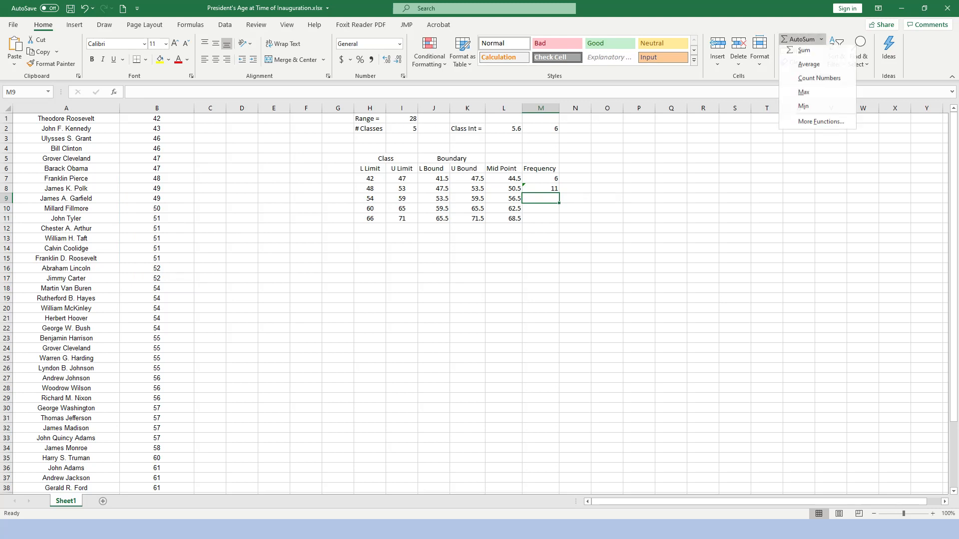
left_click(819, 80)
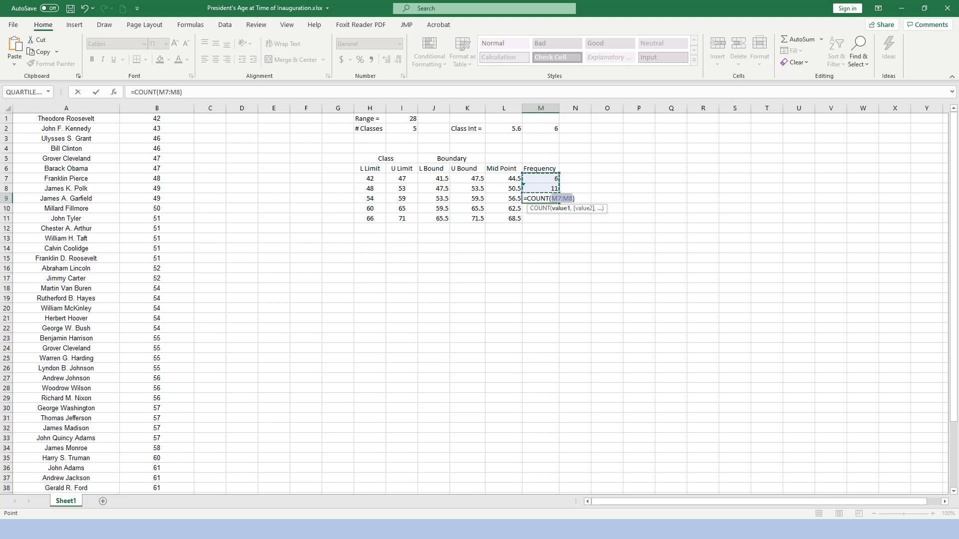
left_click_drag(157, 288, 156, 448)
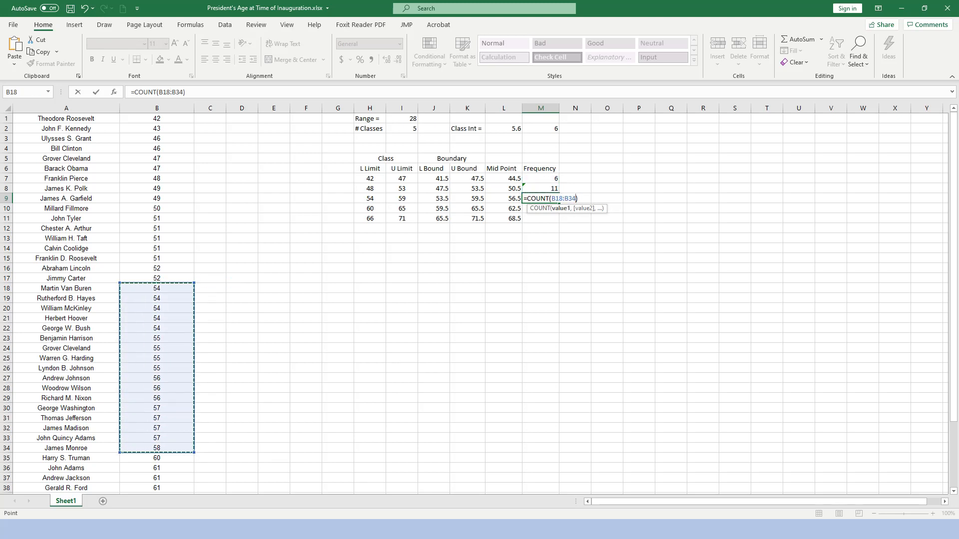
key("Return")
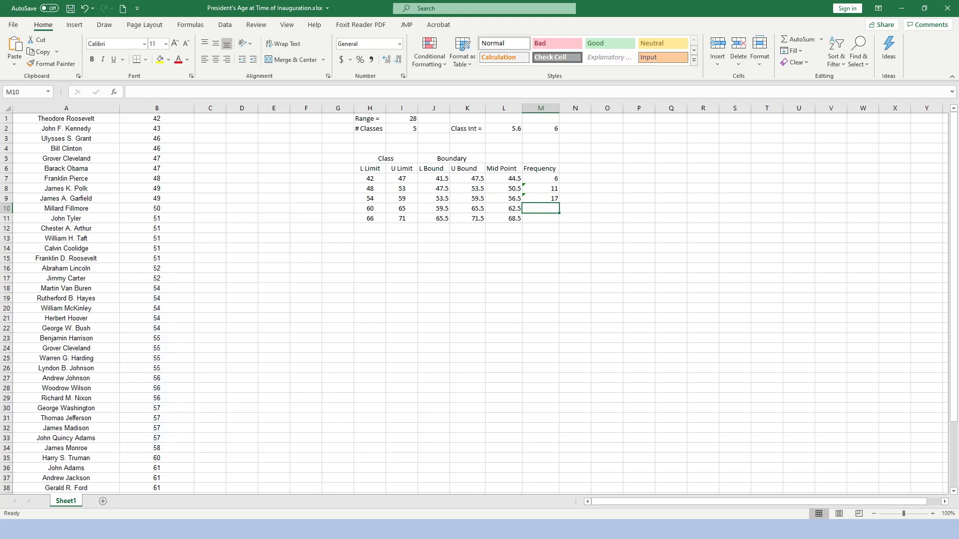
Enter =COUNT(B35:B42) in M10 to count the ages in the 60–65 class.
scroll(479, 299, "down", 3)
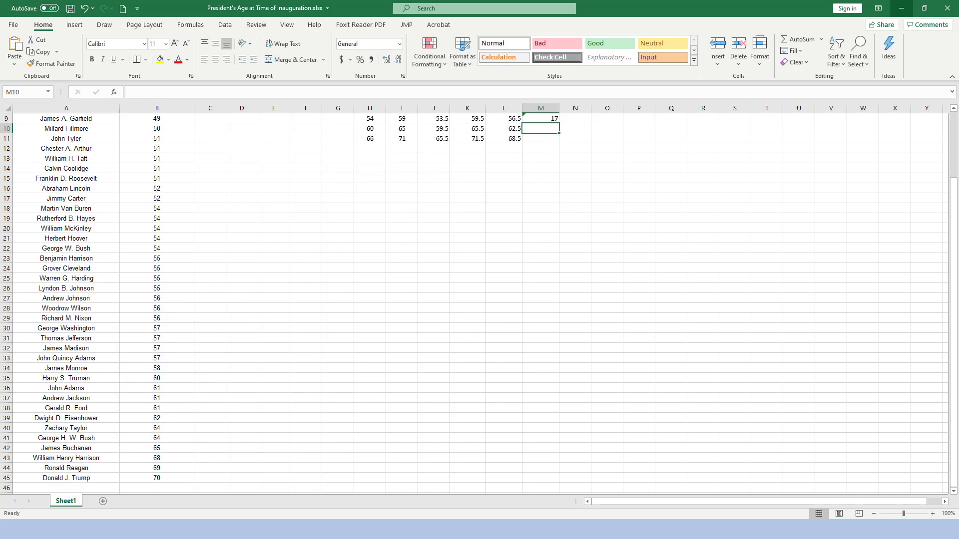
left_click(821, 39)
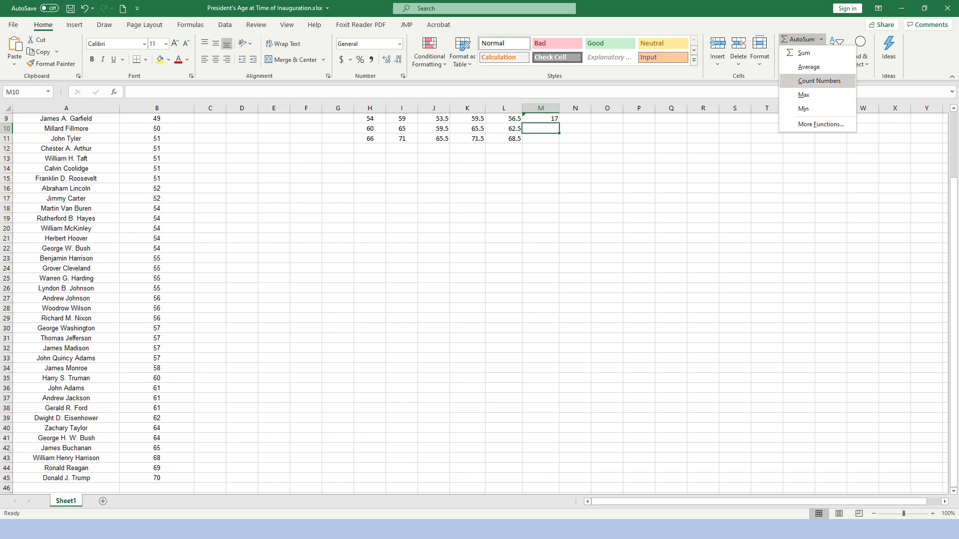
left_click(804, 79)
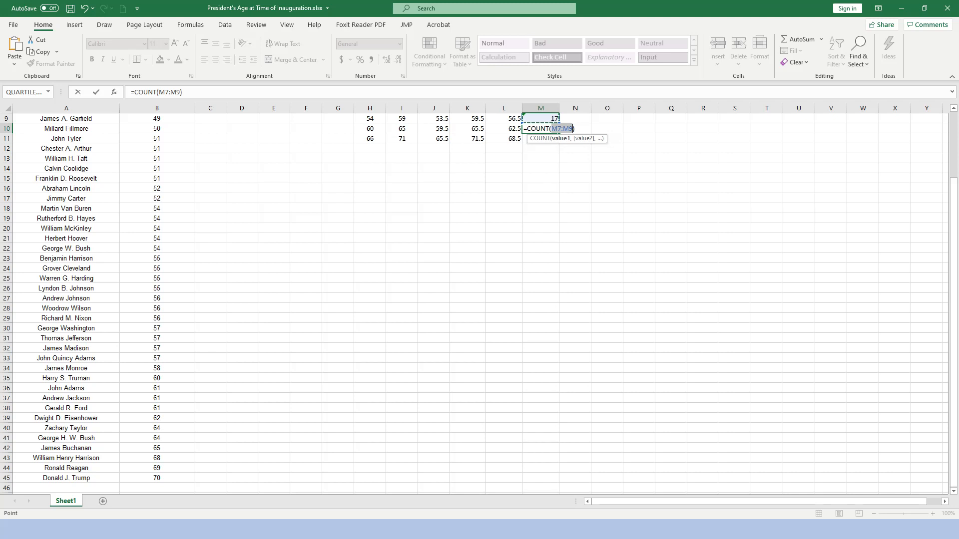
left_click_drag(157, 378, 185, 450)
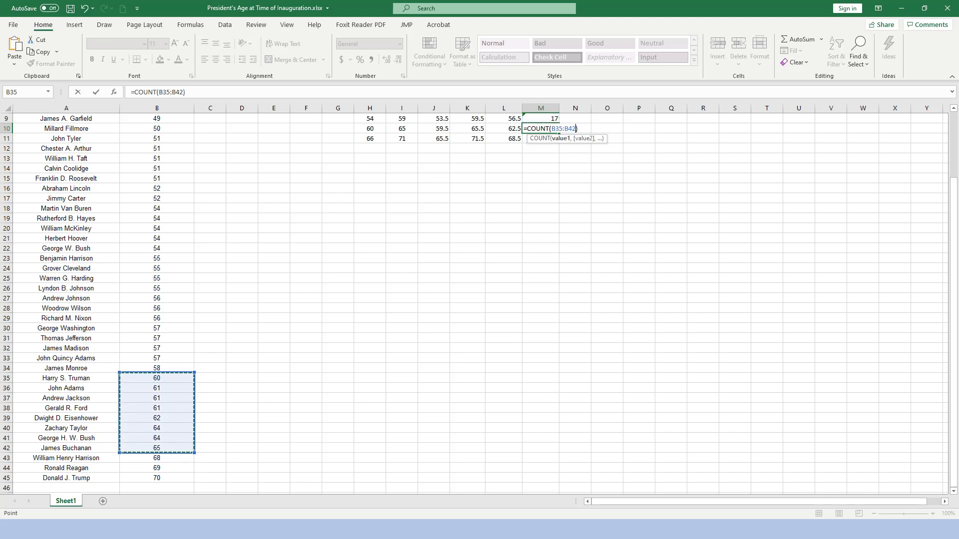
key("Return")
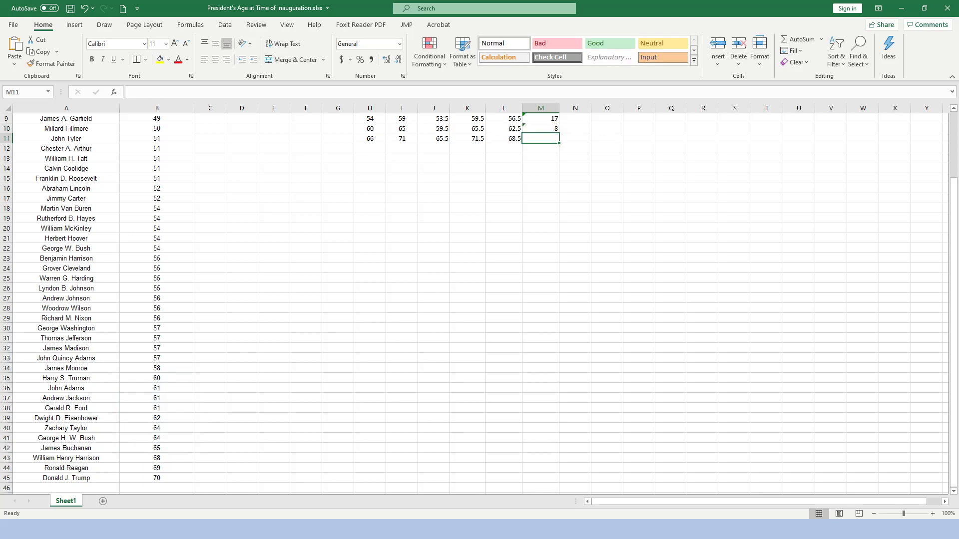
Enter =COUNT(B43:B45) in M11 to count the ages in the 66–71 class.
left_click(821, 39)
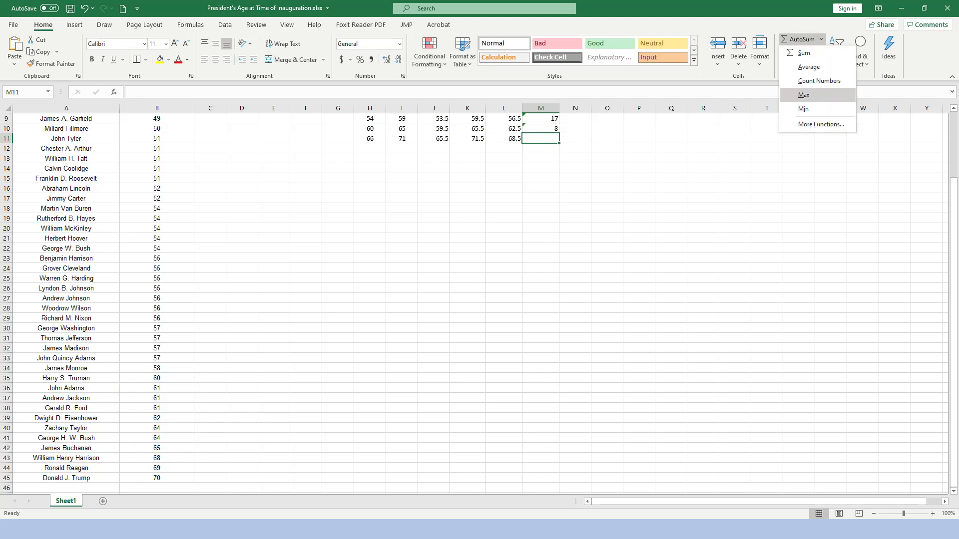
left_click(799, 79)
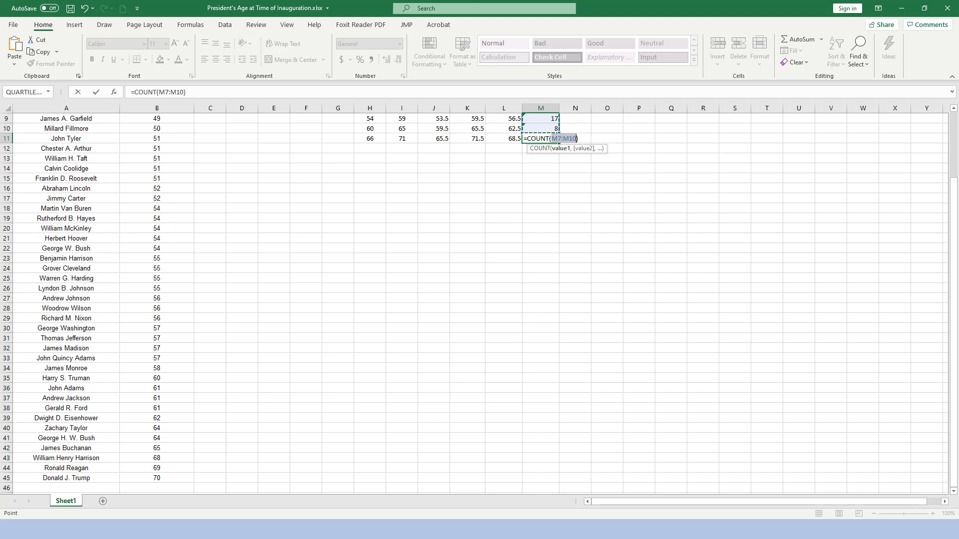
left_click_drag(184, 458, 184, 477)
key("Return")
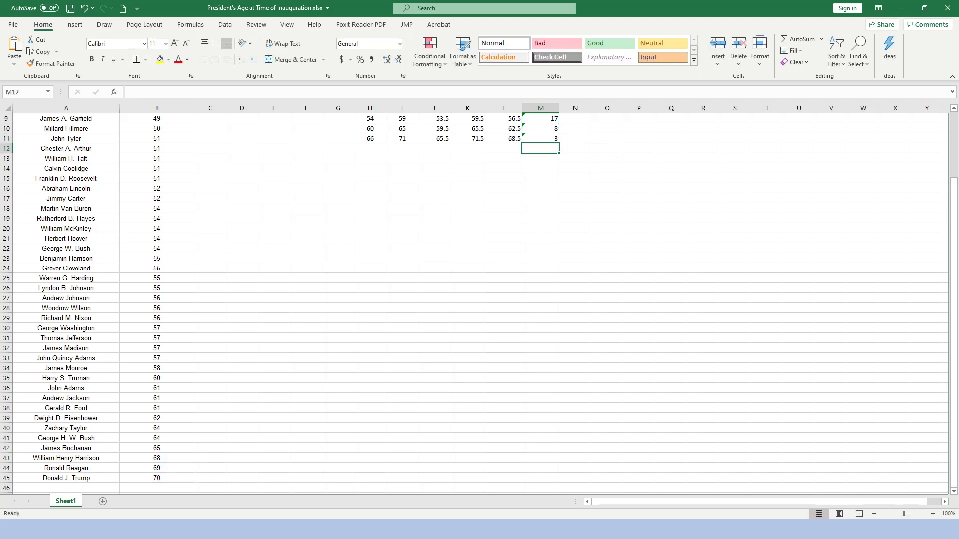
Total the class frequencies in M12 with =SUM(M7:M11).
scroll(480, 299, "up", 3)
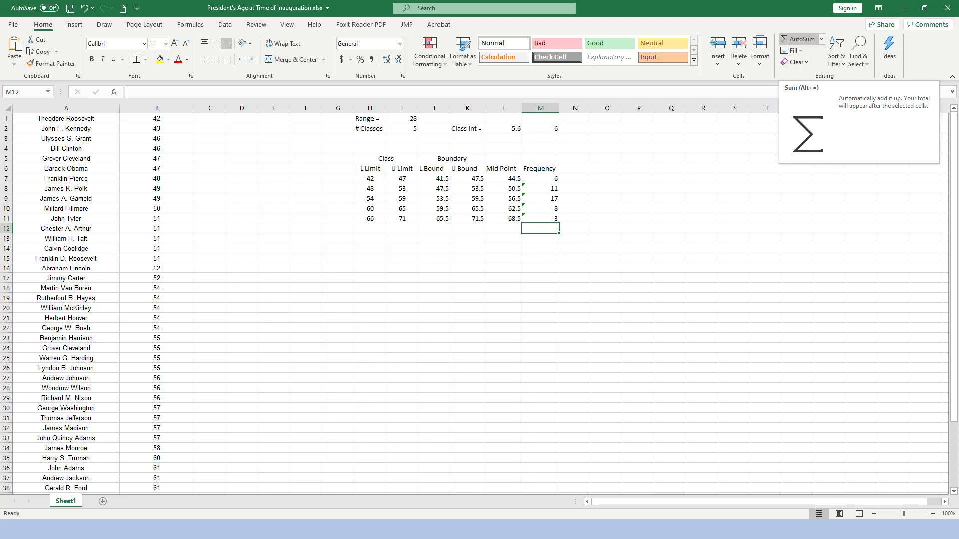
left_click(799, 39)
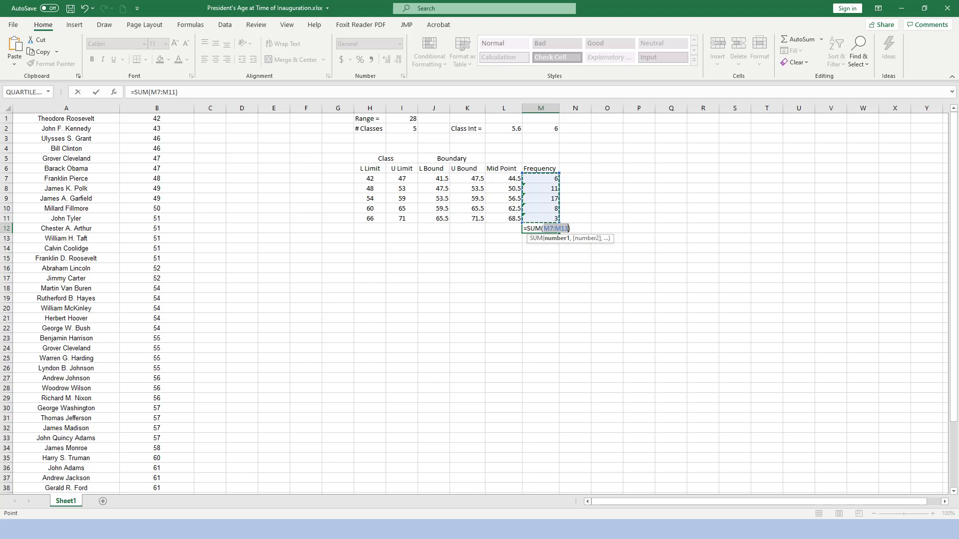
key("Return")
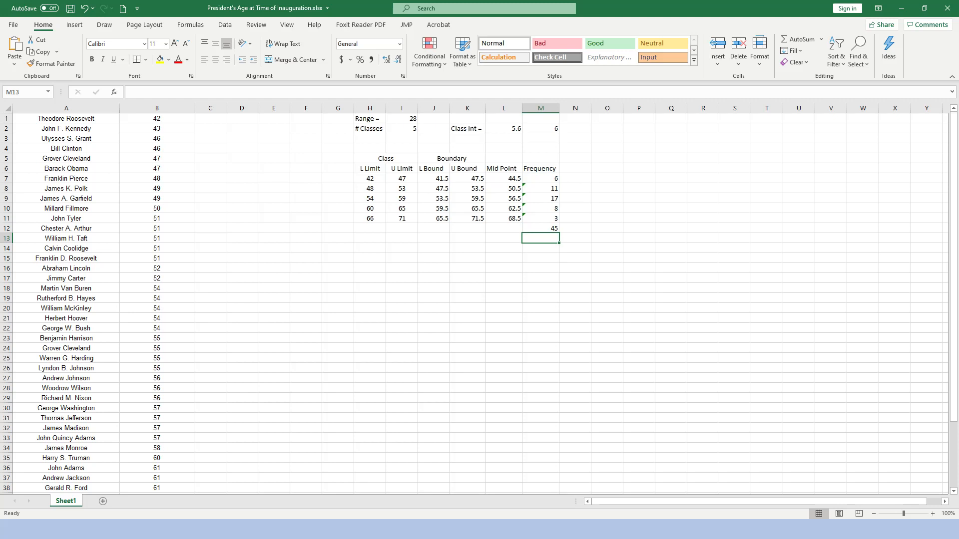
Insert the Greek capital letter sigma (Σ) in L12, beside the frequency total.
left_click(503, 228)
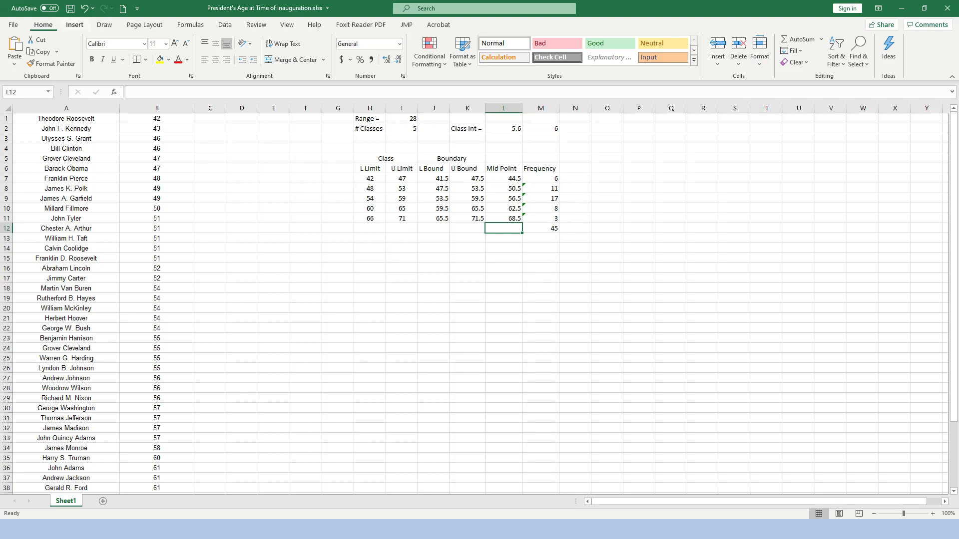
left_click(75, 24)
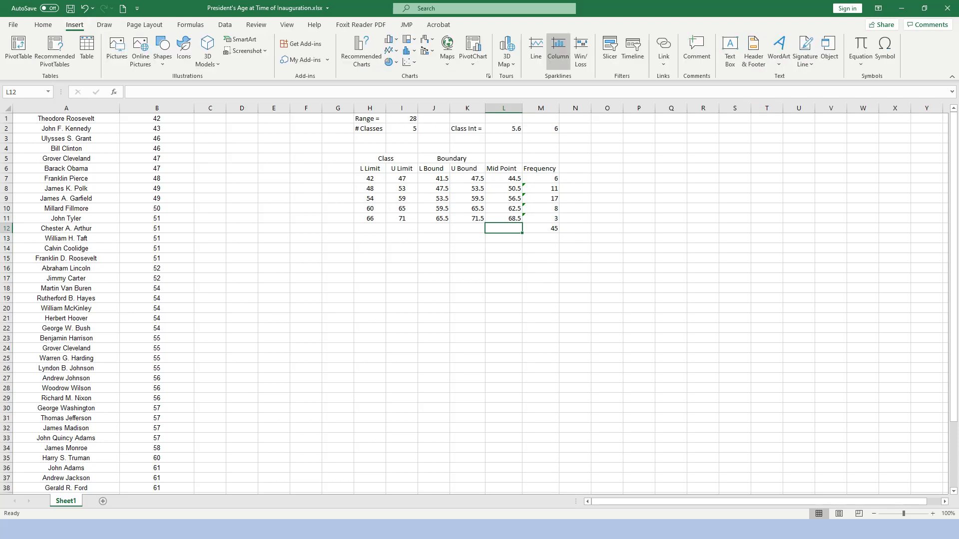
left_click(885, 50)
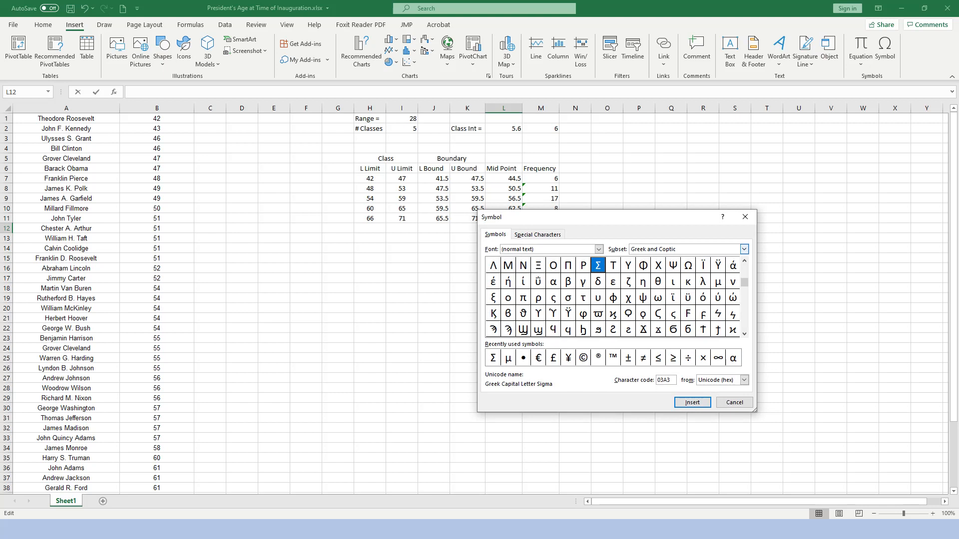
left_click(492, 358)
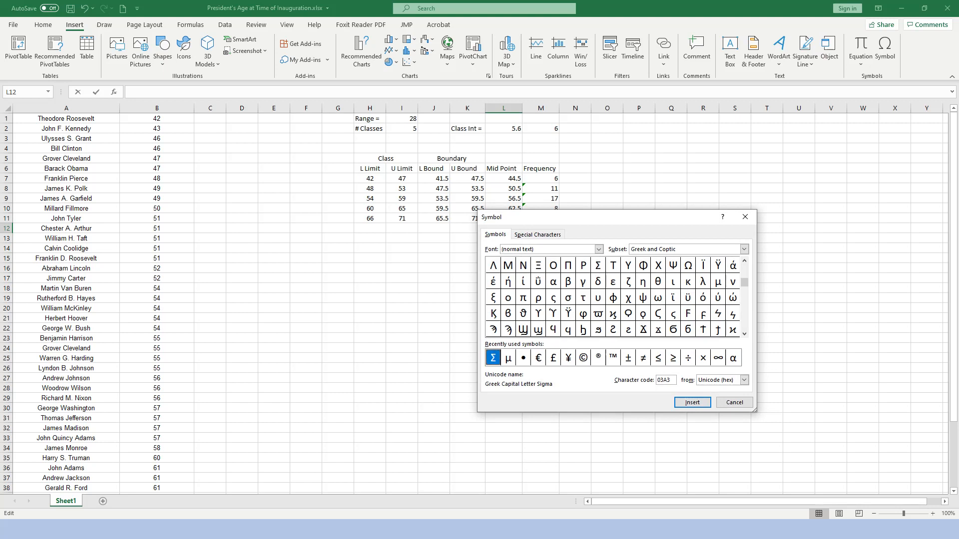
left_click(692, 403)
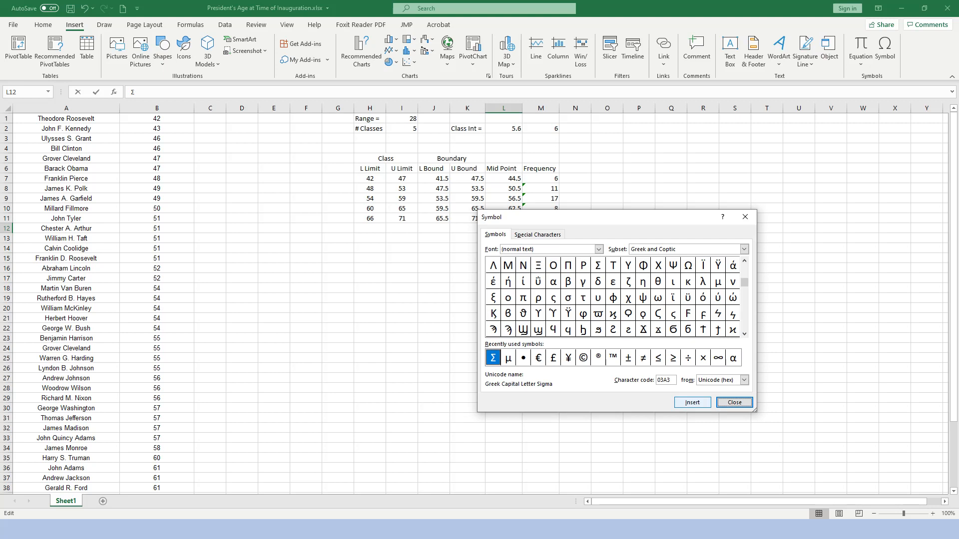
left_click(735, 403)
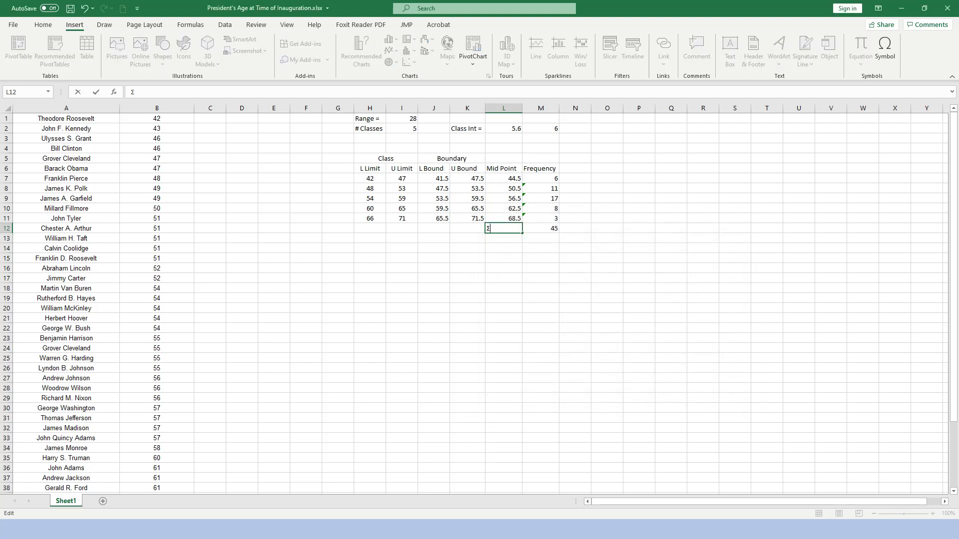
Complete the L12 label as "Σf =" with an italic f, and right-align the cell.
left_click(42, 24)
left_click(103, 59)
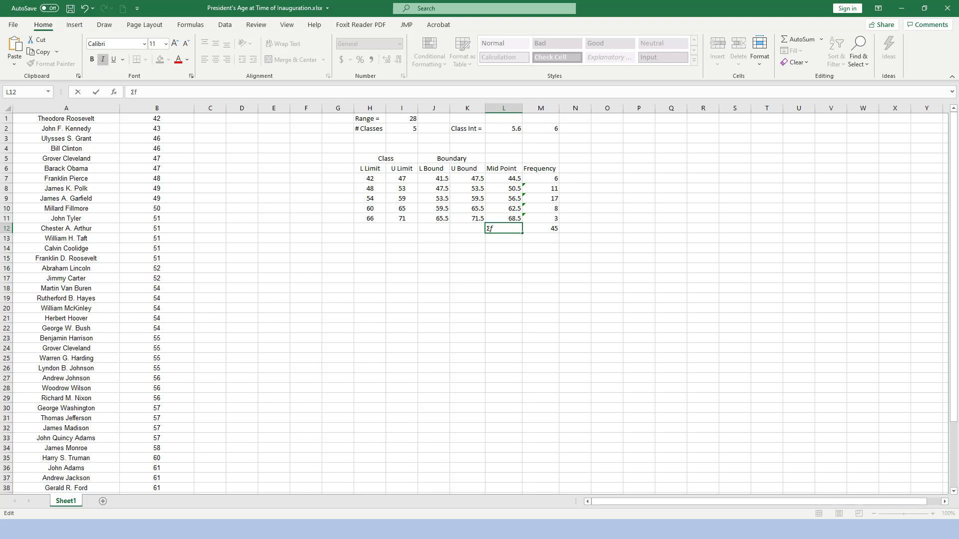
left_click(103, 60)
type("+")
key("BackSpace")
type("=")
left_click(338, 278)
left_click(503, 228)
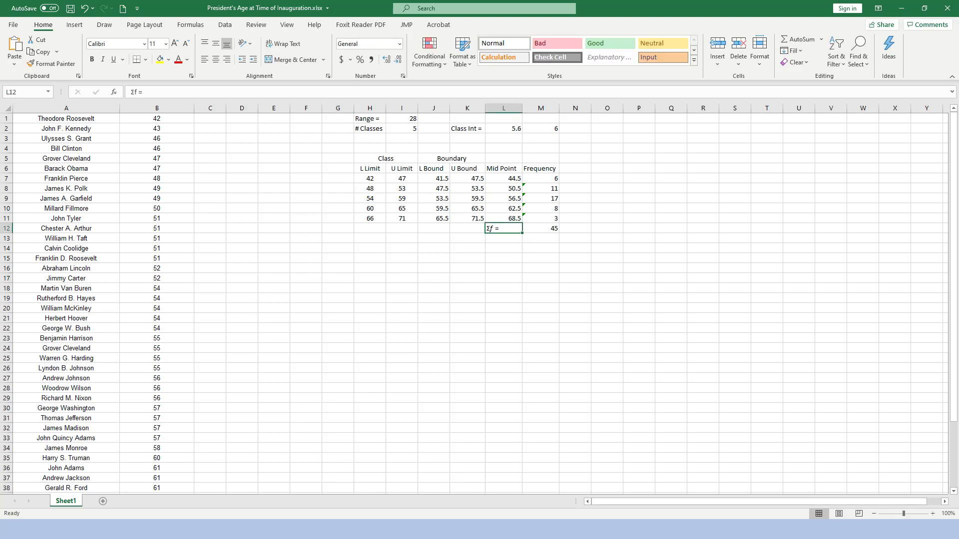
left_click(227, 59)
Enter the column heading "Rel Freq" in N6.
left_click(575, 168)
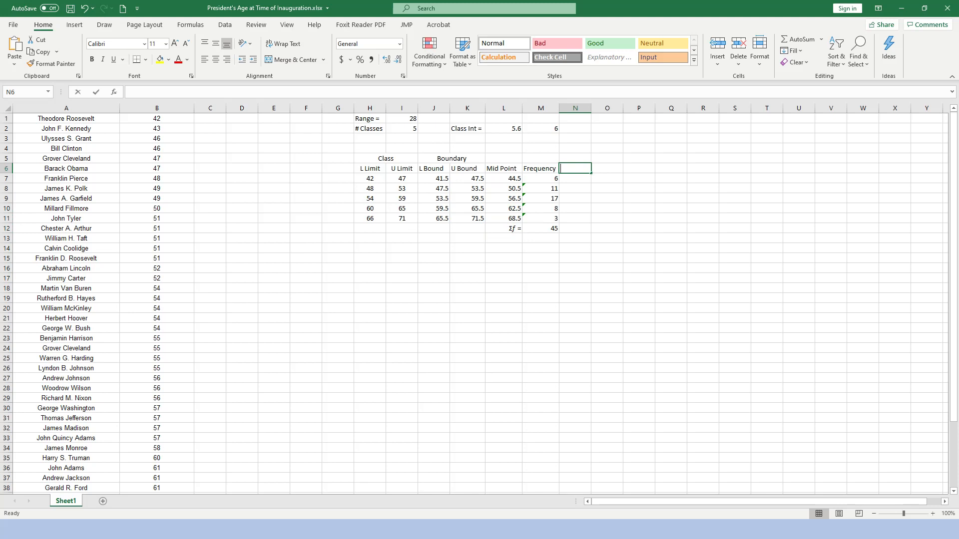
type("Rel Fre")
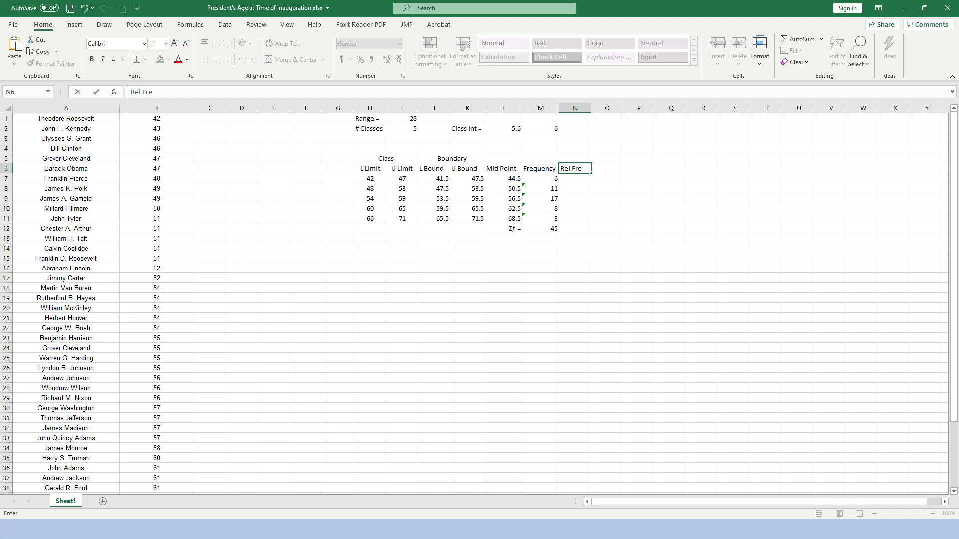
type("q")
key("Return")
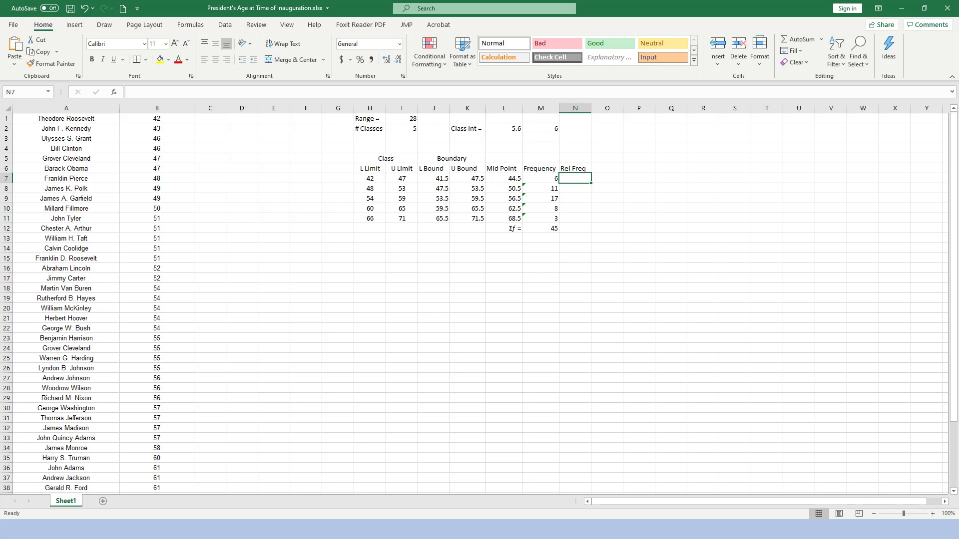
Examine the first class's frequency in M7 and the frequency total in M12.
key("Left")
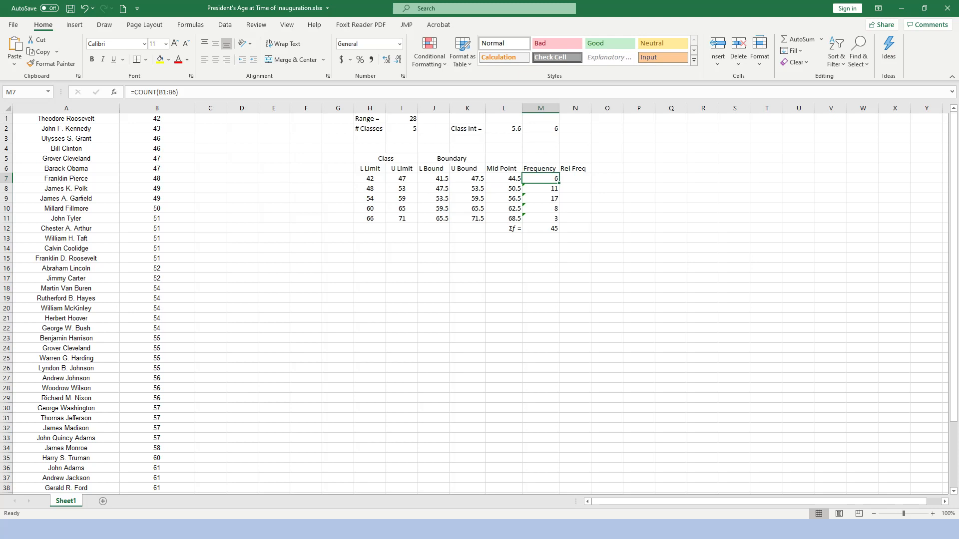
key("Down")
key("Down")
key("Down")
key("Down")
key("Down")
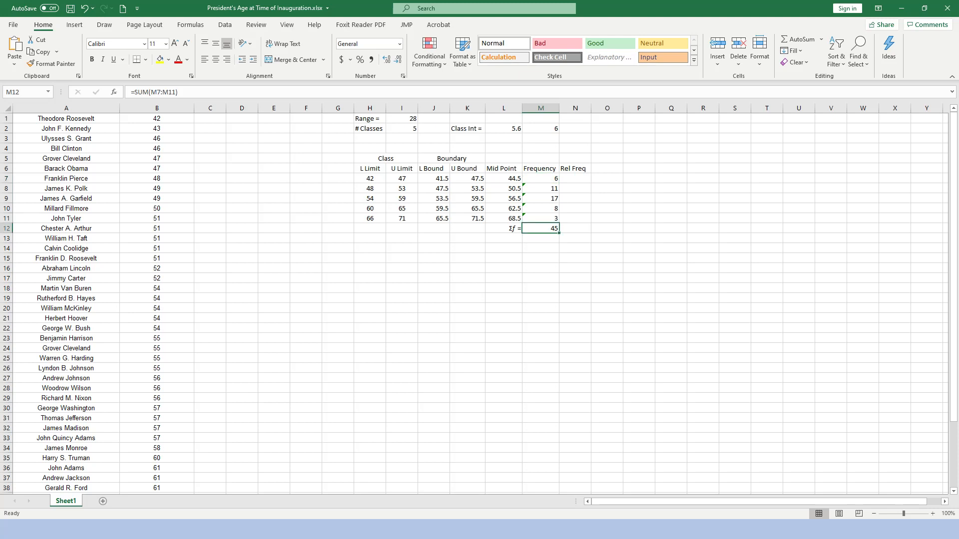
Enter =M7/M12 in N7 to calculate the relative frequency of the first class.
left_click(574, 178)
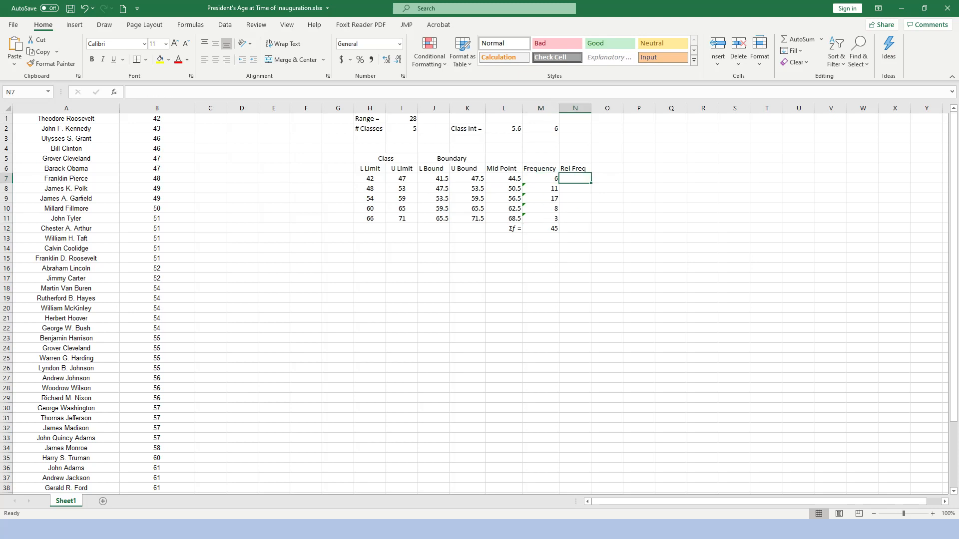
type("=")
key("Left")
type("/")
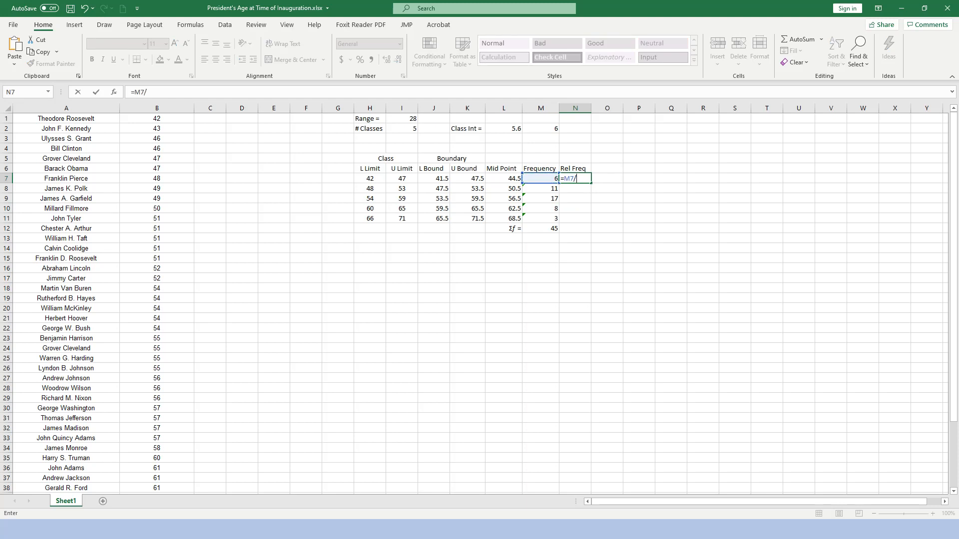
key("Left")
key("Down")
key("Down")
key("Down")
key("Down")
key("Down")
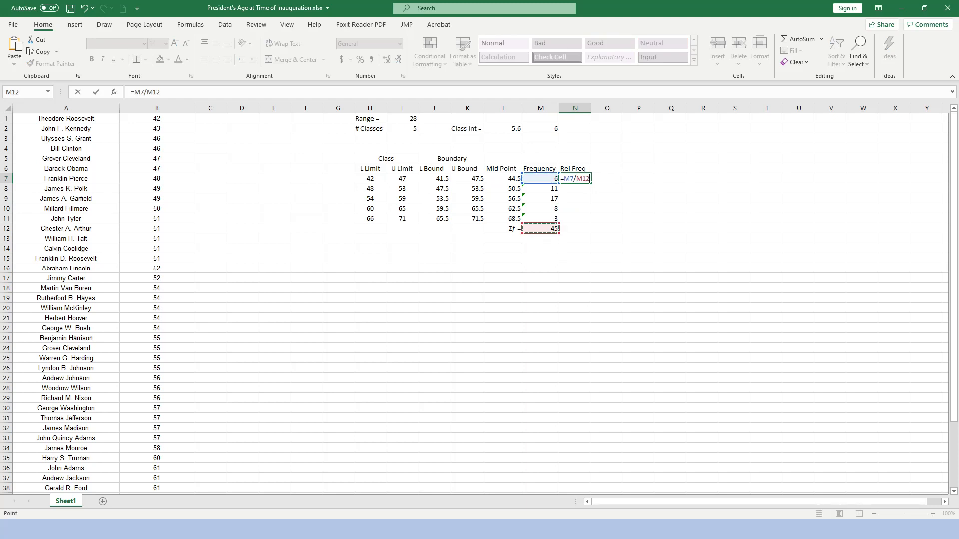
key("Return")
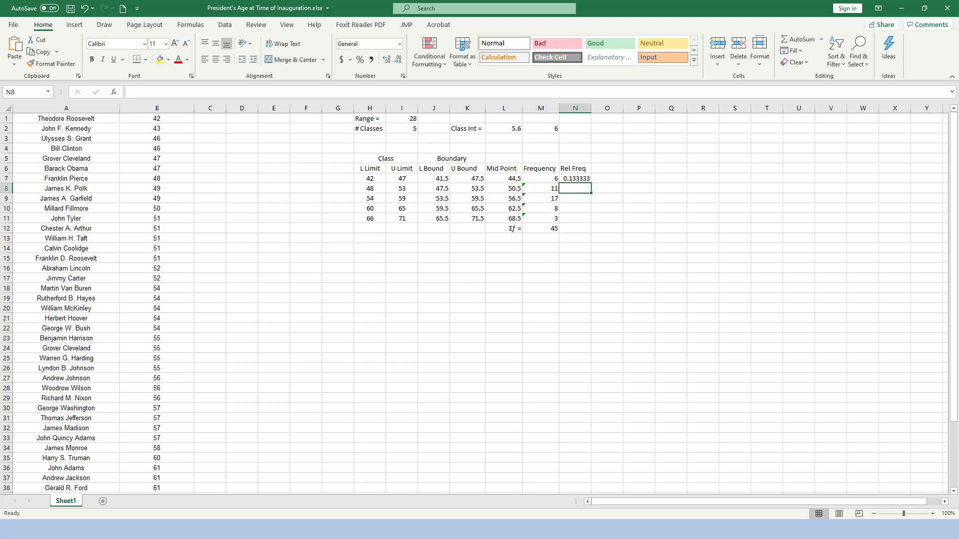
Try to fill the relative-frequency formula from N7 down through N11.
left_click(575, 178)
left_click_drag(590, 182, 589, 221)
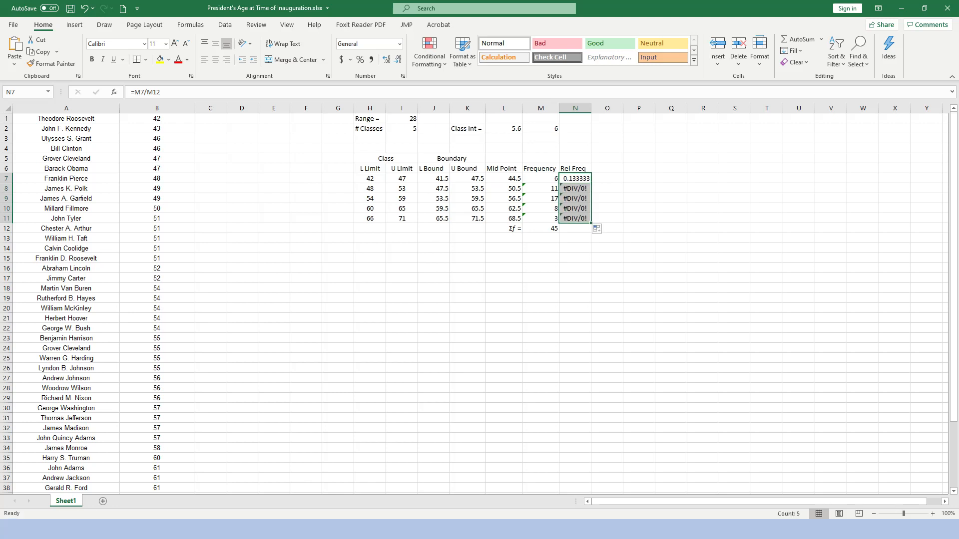
Change N7's formula to =M7/$M$12 with an absolute reference to the total, and fill it down through N11.
left_click(575, 178)
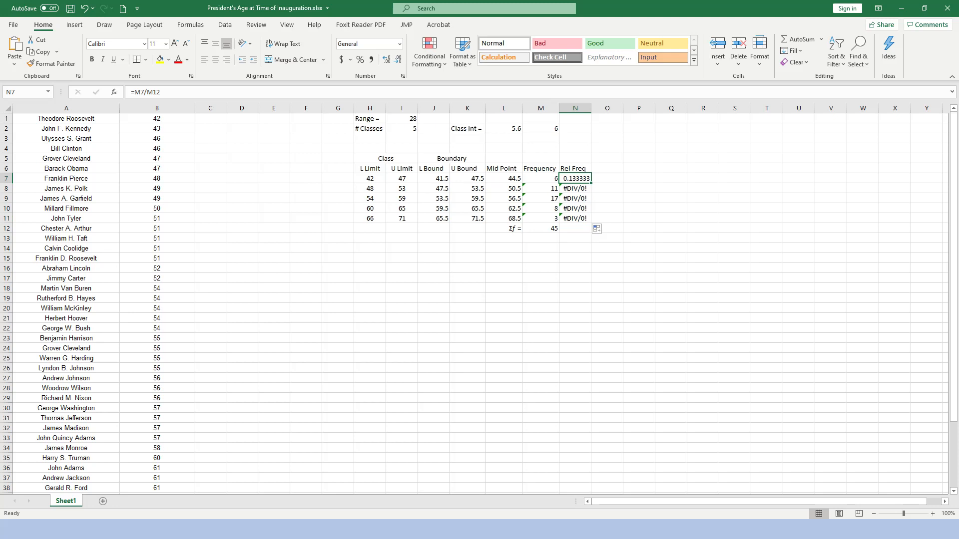
key("F2")
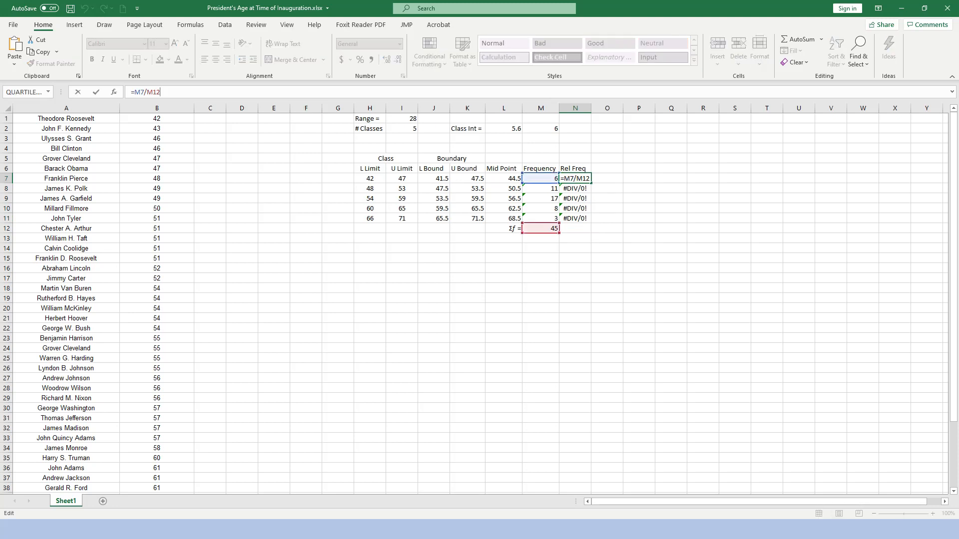
left_click(574, 178)
type("$M$")
key("Return")
left_click(575, 178)
left_click_drag(592, 184, 585, 220)
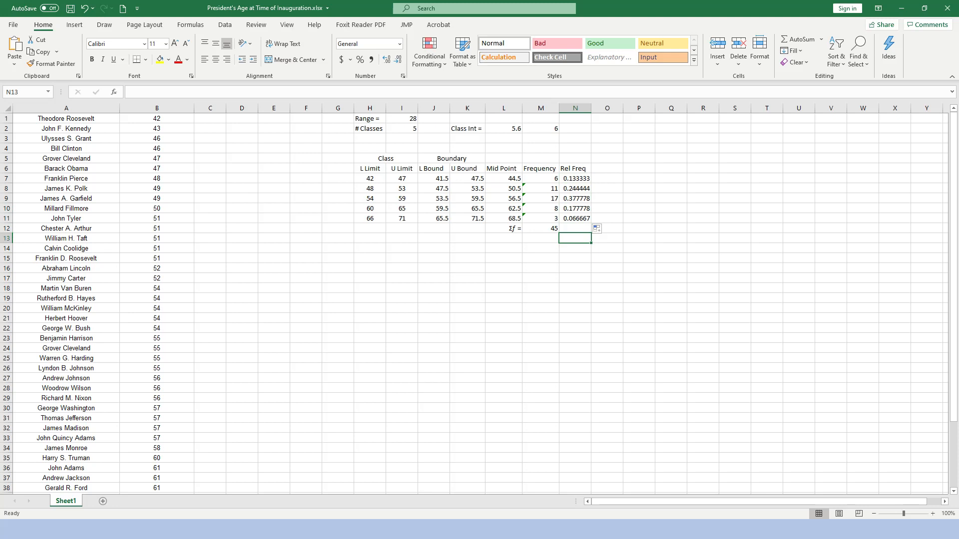
Enter the label "Σ(f/n)" in M13, using the Greek capital sigma symbol and an italic f/n.
left_click(540, 238)
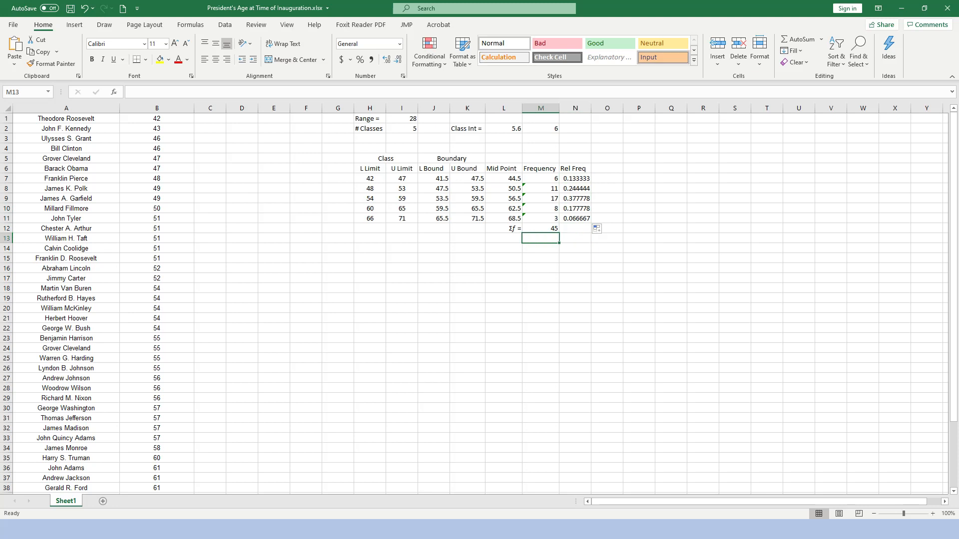
left_click(75, 24)
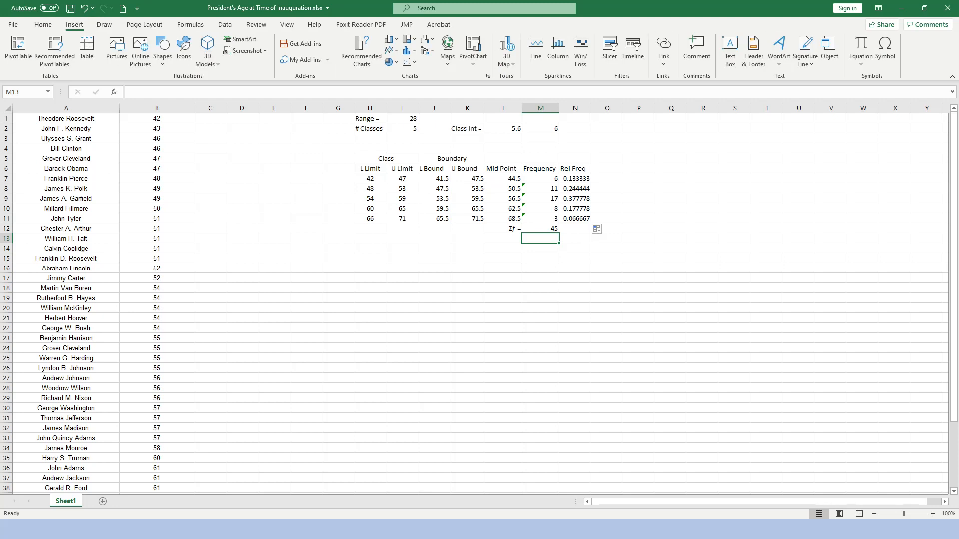
left_click(885, 49)
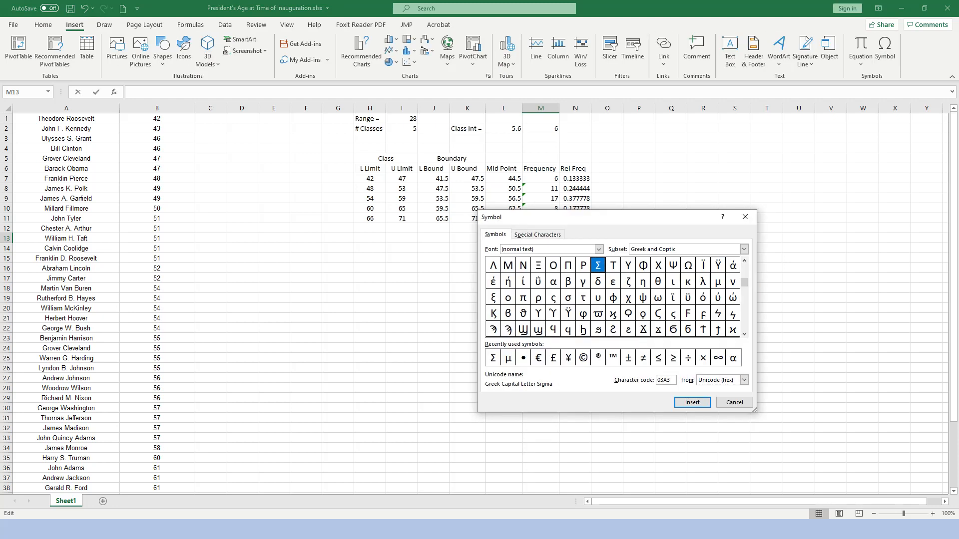
left_click(493, 358)
left_click(692, 402)
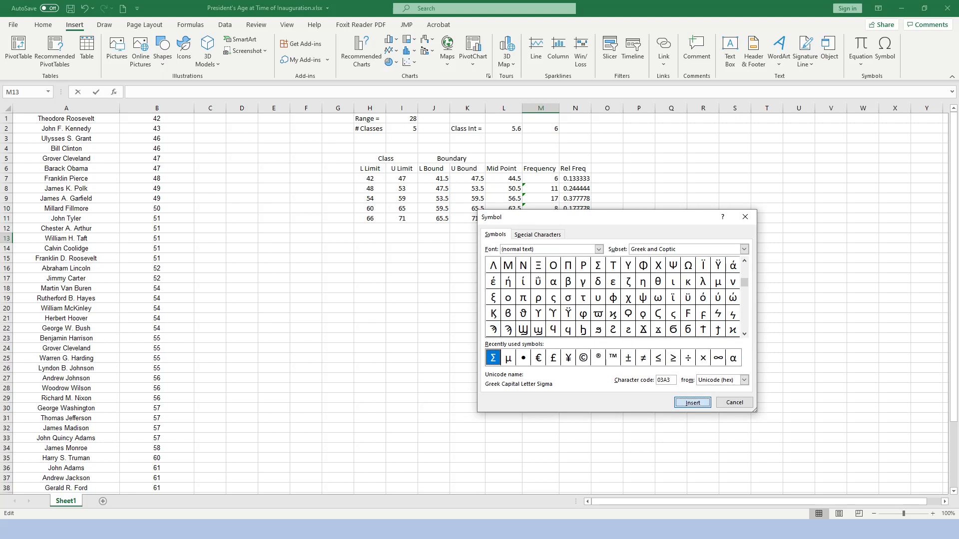
left_click(734, 402)
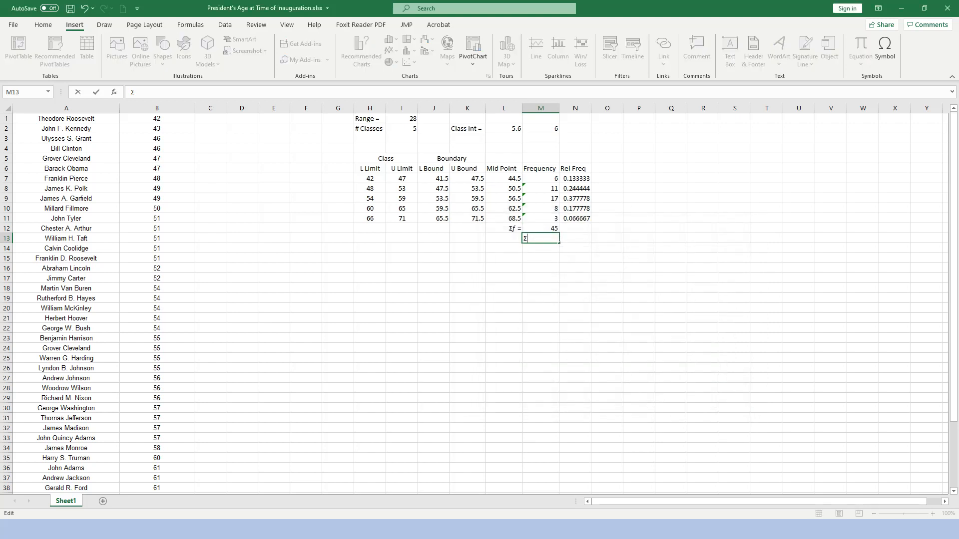
type("(")
left_click(43, 24)
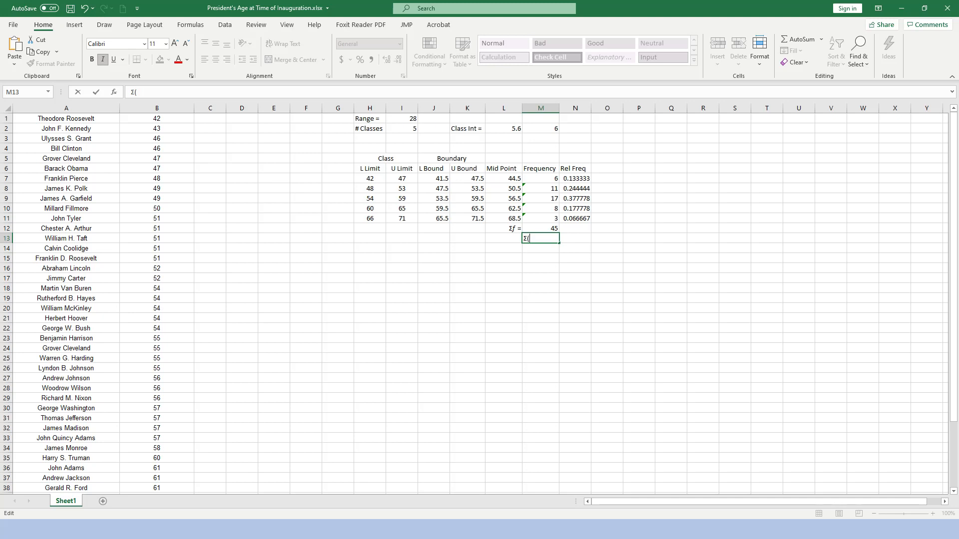
type("f/")
type("n)")
Add "n =" in front of the L12 label so that it reads "n = Σf =".
left_click(503, 228)
double_click(511, 228)
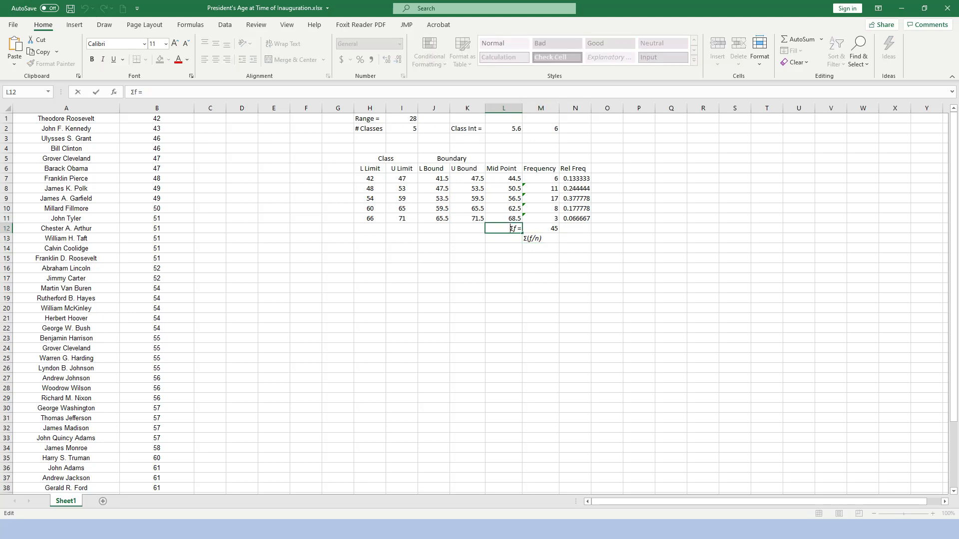
type("n =")
Append "=" to the Σ(f/n) label in M13 and right-align the cell.
left_click(540, 238)
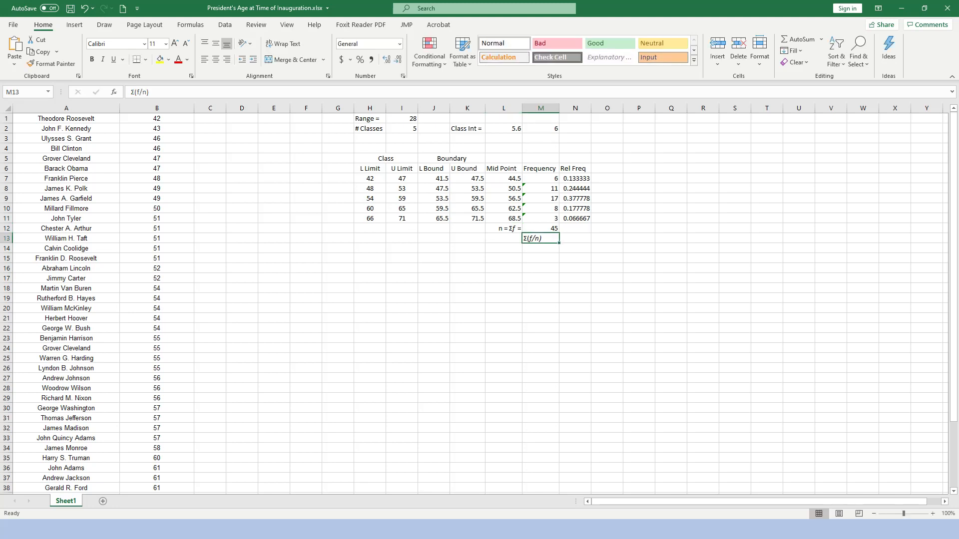
key("F2")
type("=")
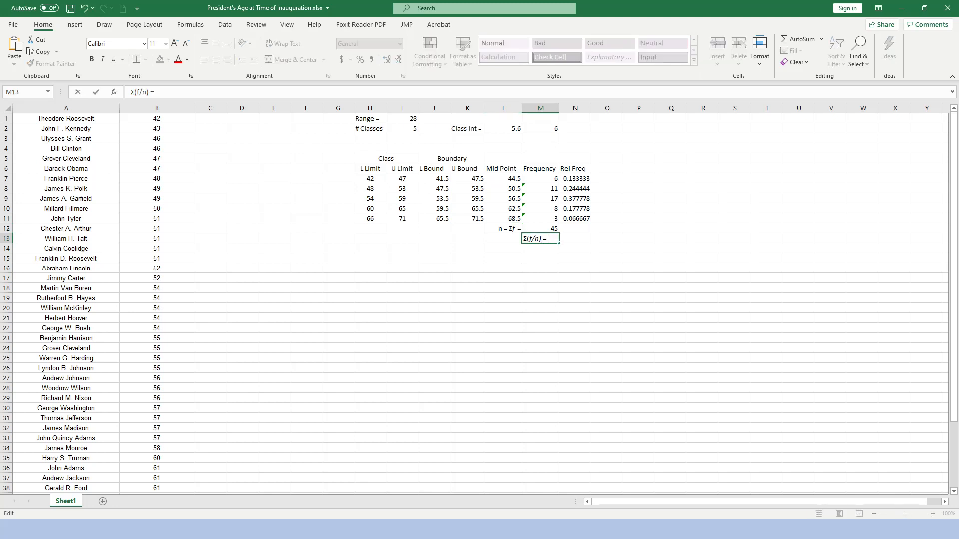
left_click(468, 348)
left_click(540, 238)
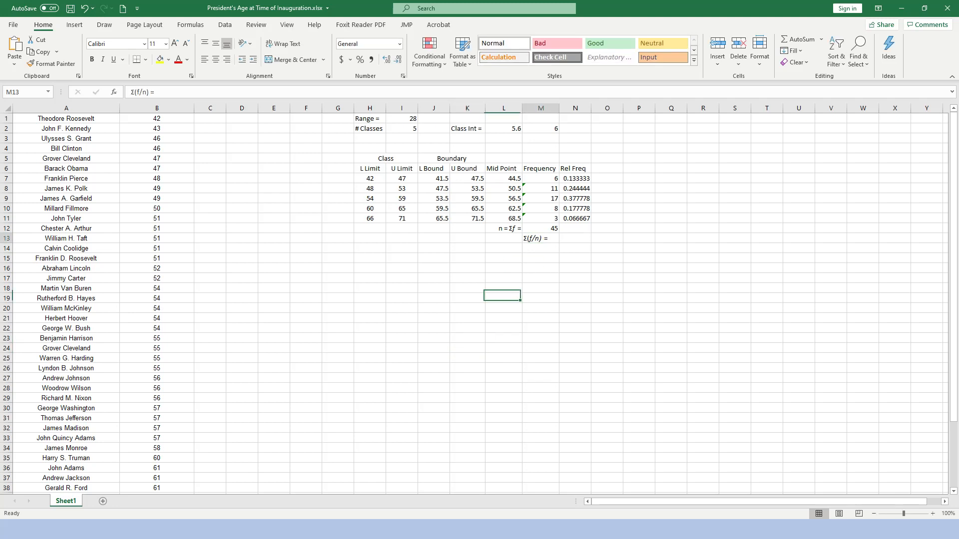
left_click(226, 60)
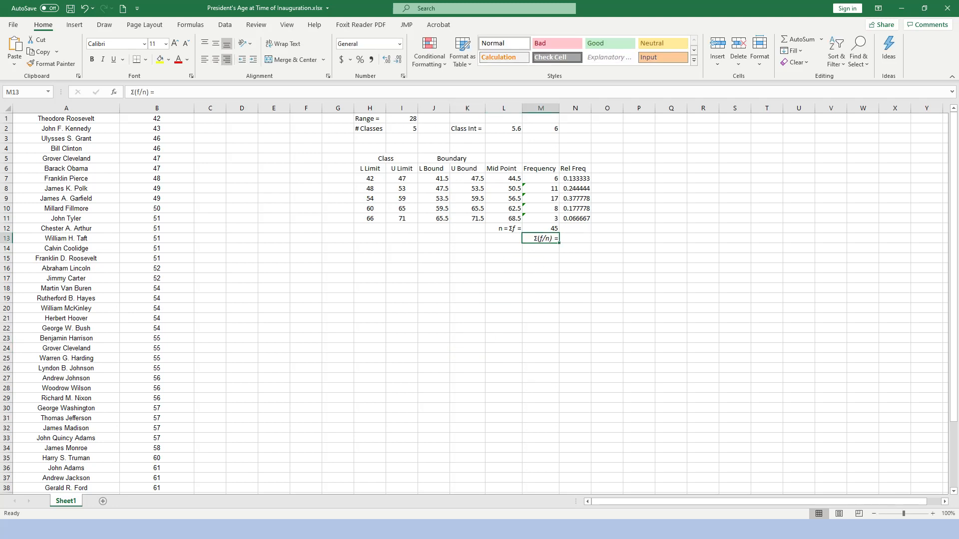
Total the relative frequencies in N13 with =SUM(N7:N11).
left_click(575, 238)
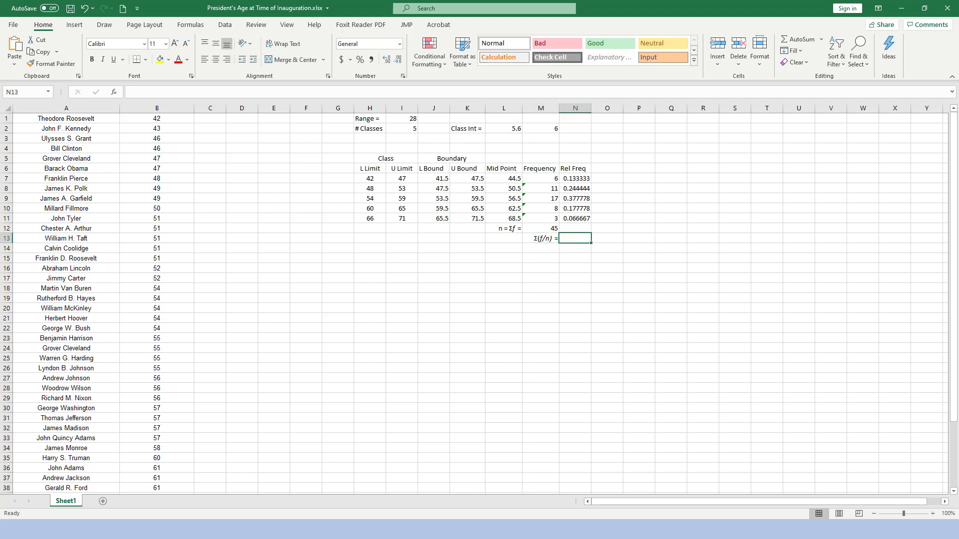
left_click(799, 39)
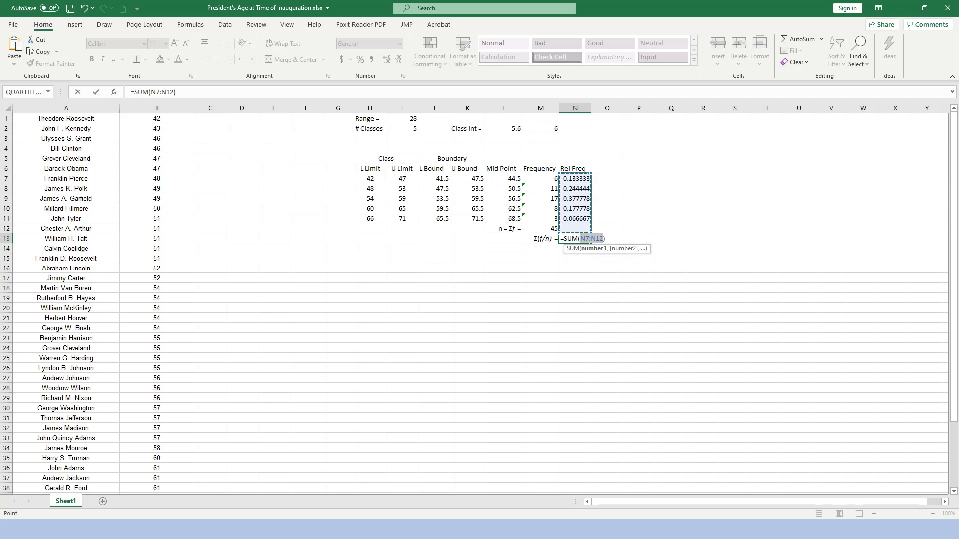
left_click_drag(575, 178, 576, 218)
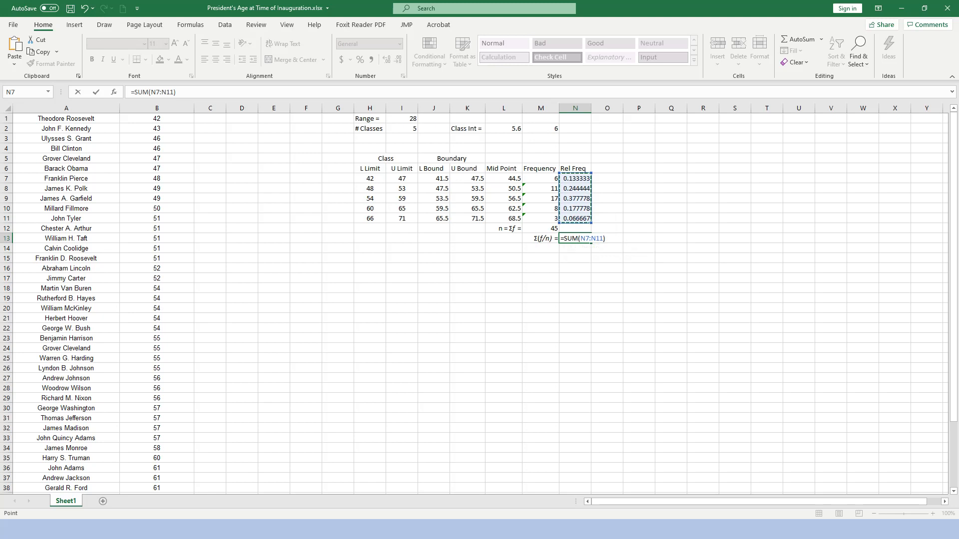
key("Return")
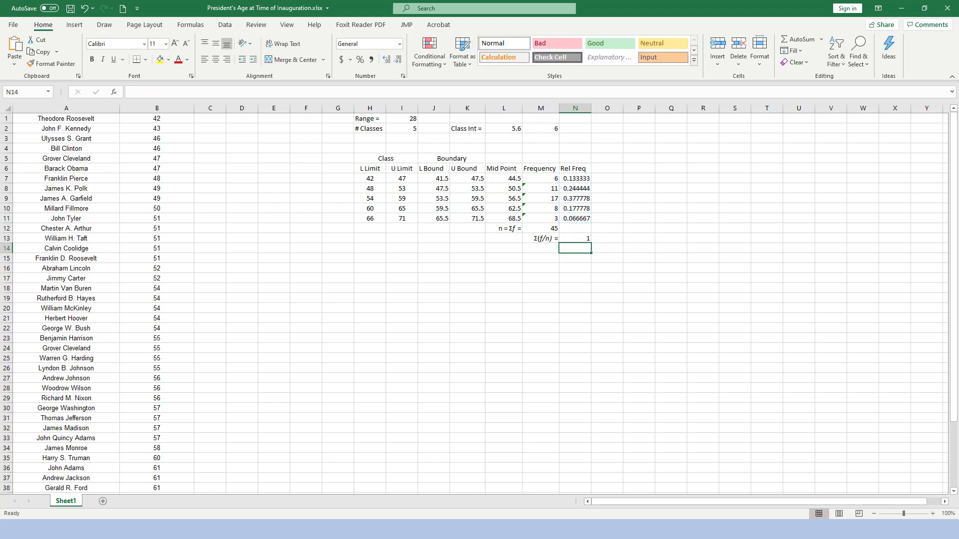
Add the header "Cum. Freq." in O6 and widen column O slightly to fit it.
left_click(607, 168)
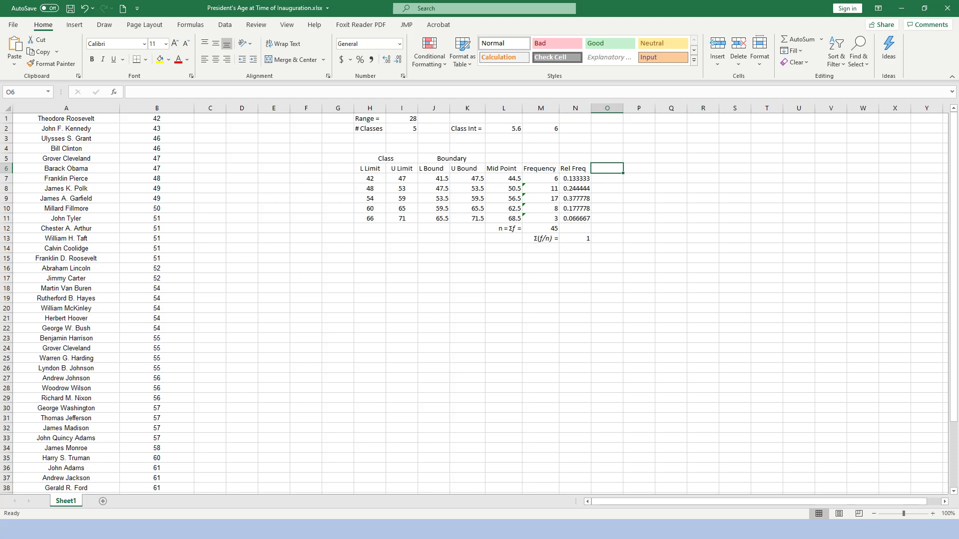
type("Cum. Freq.")
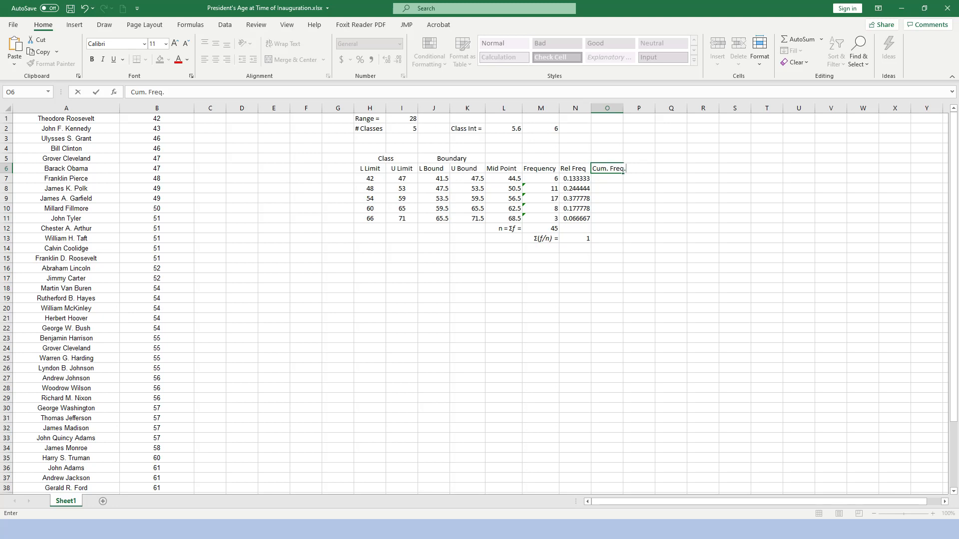
left_click(638, 208)
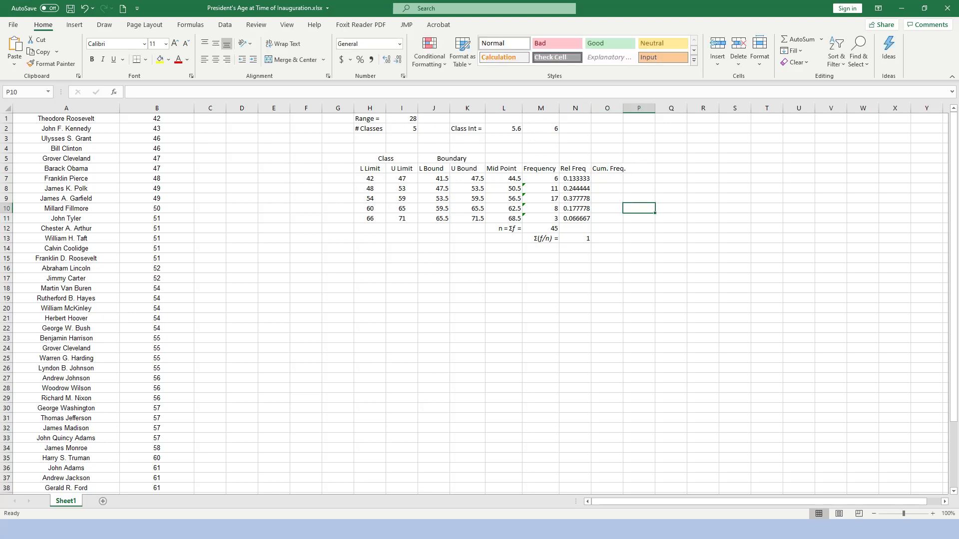
left_click_drag(623, 108, 628, 108)
Start the cumulative frequency column by entering =M7 in O7.
left_click(610, 179)
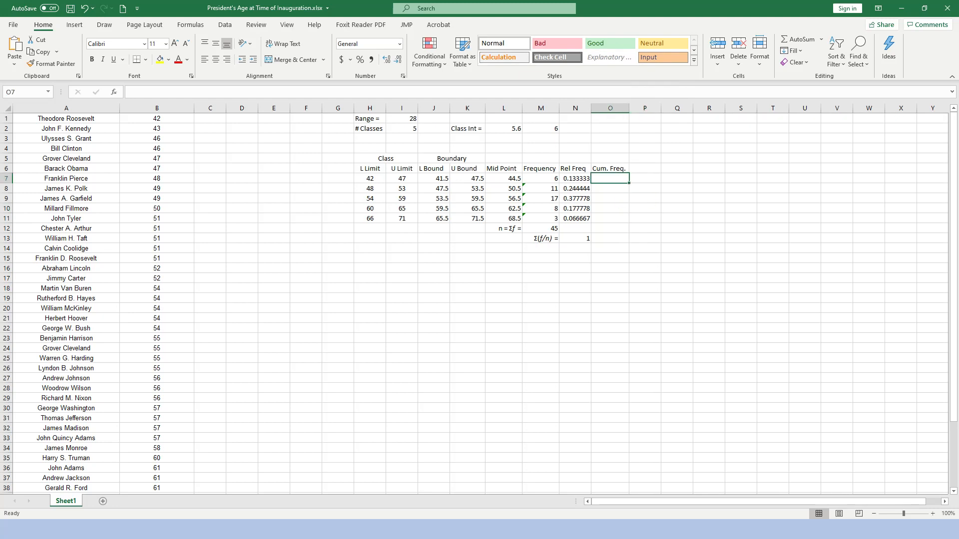
left_click(541, 178)
left_click(610, 178)
type("=")
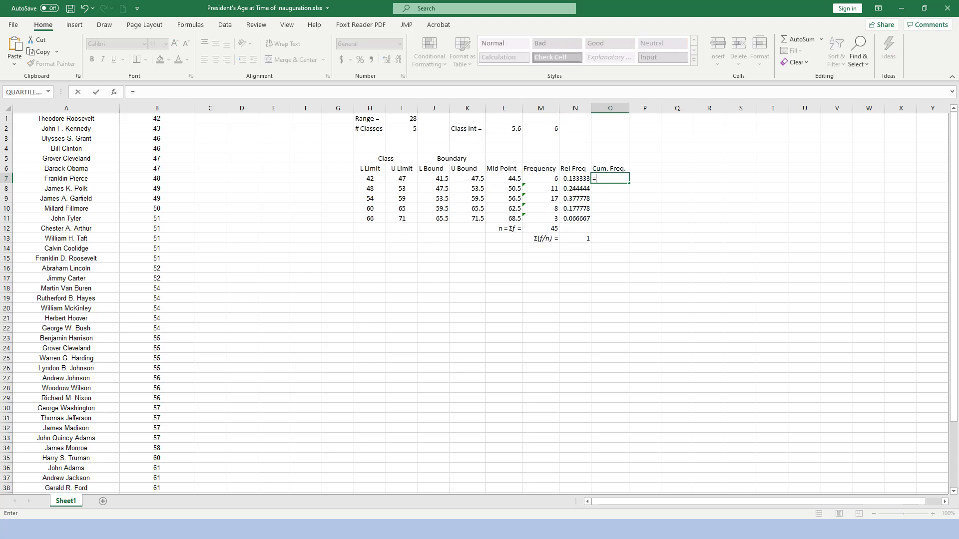
left_click(541, 179)
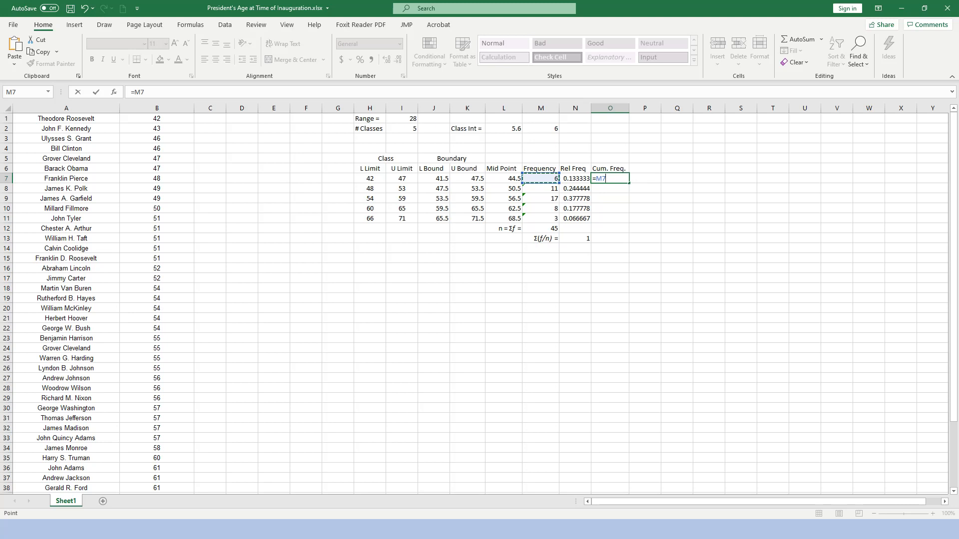
key("Return")
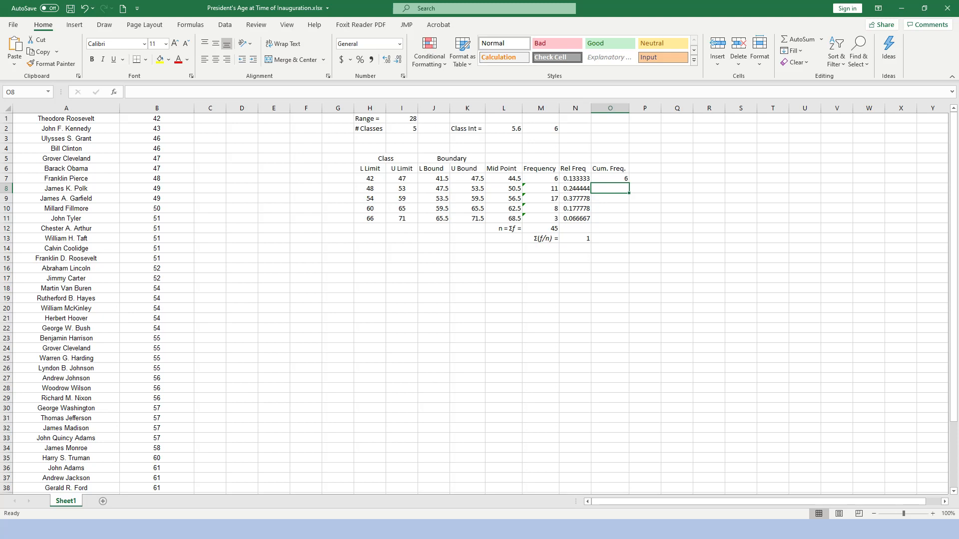
Enter the running-total formula =O7+M8 in O8 and fill it down through O11.
type("=")
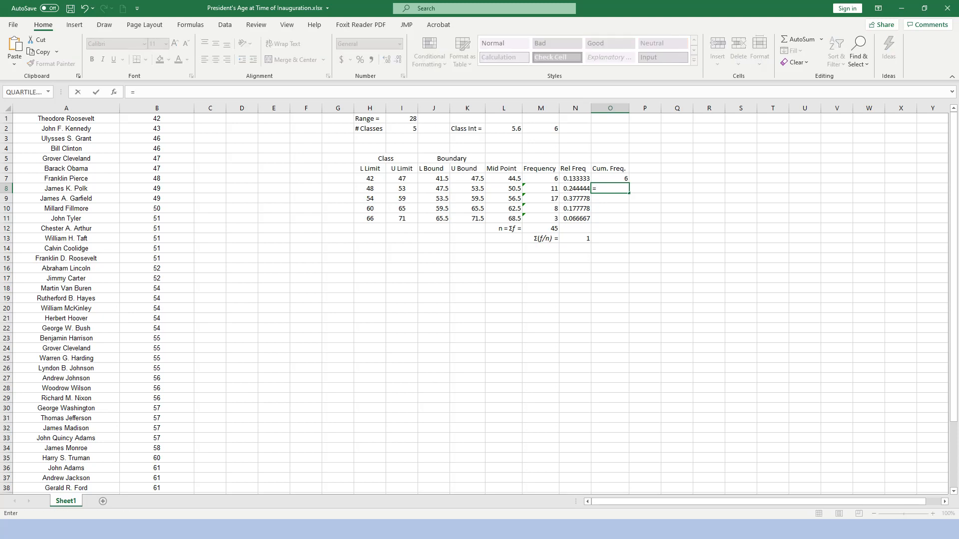
key("Up")
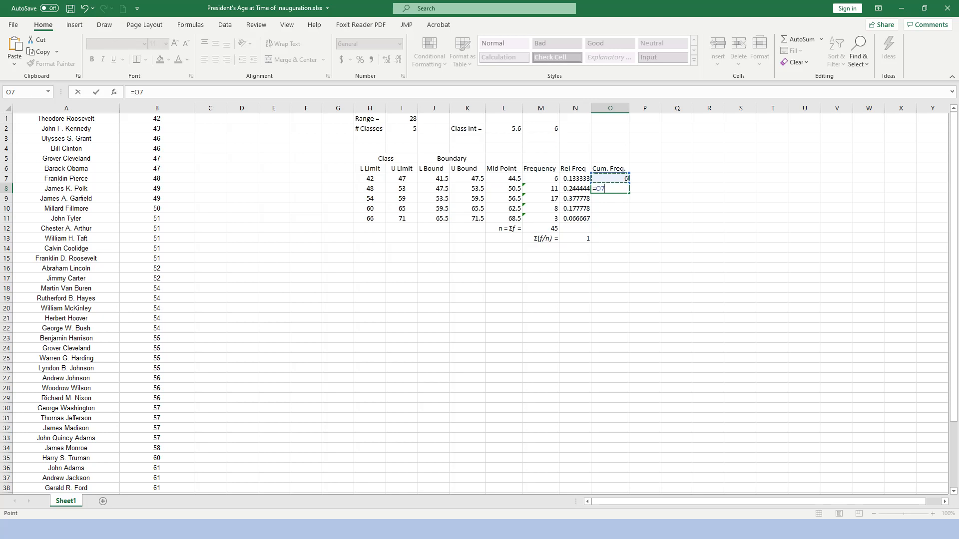
type("+")
key("Left")
key("Left")
key("Return")
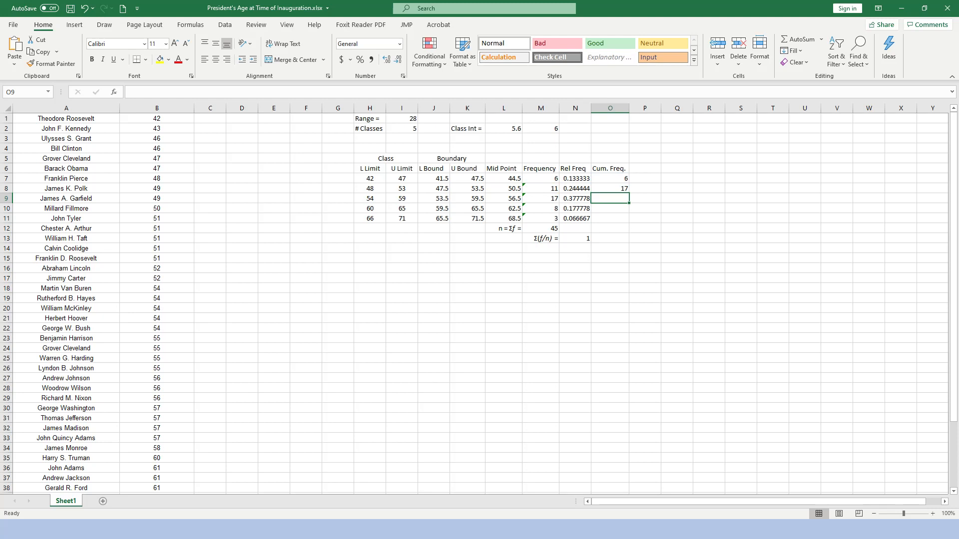
left_click(610, 189)
left_click_drag(630, 193, 628, 220)
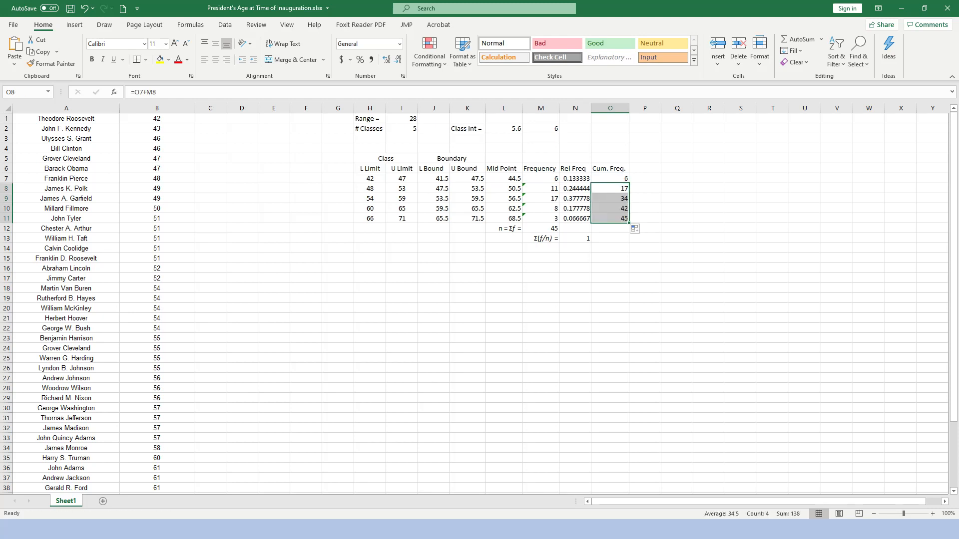
left_click(609, 278)
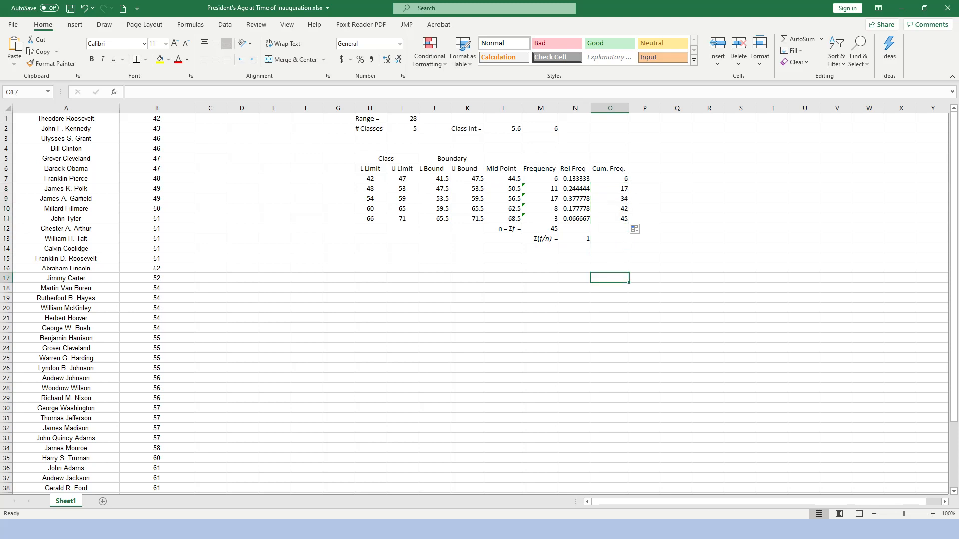
Highlight the last cumulative frequency in O11 and the total in M12 in yellow, and undo both fills.
left_click(609, 219)
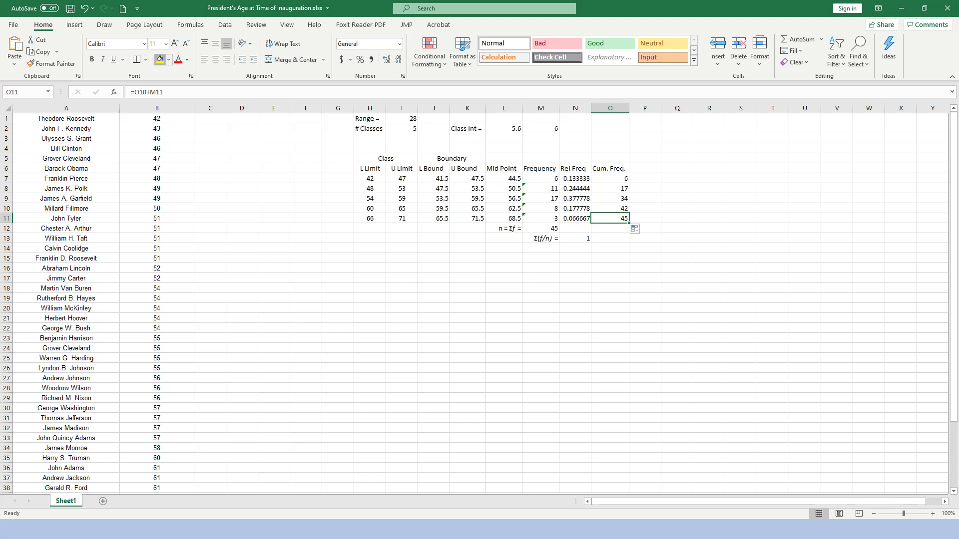
left_click(160, 60)
left_click(541, 228)
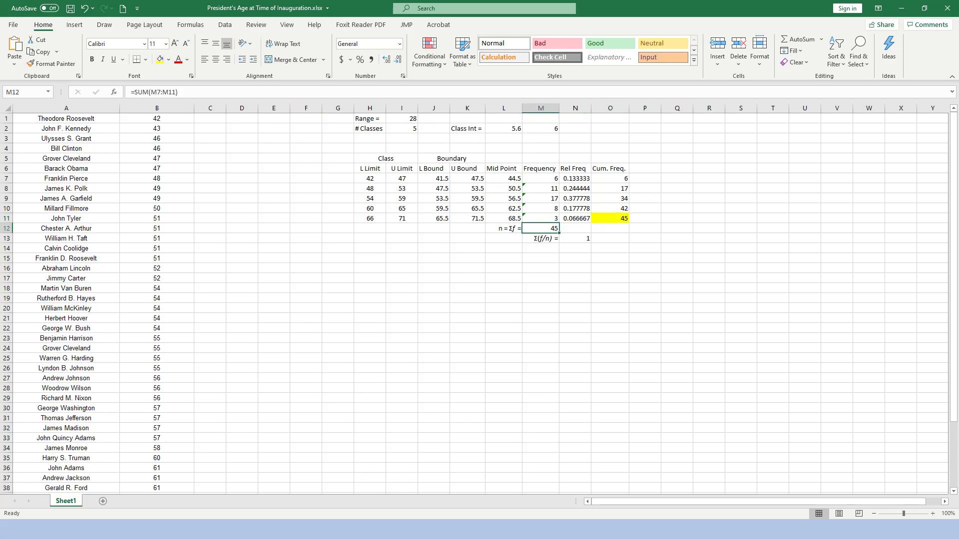
left_click(159, 59)
left_click(85, 8)
left_click(84, 8)
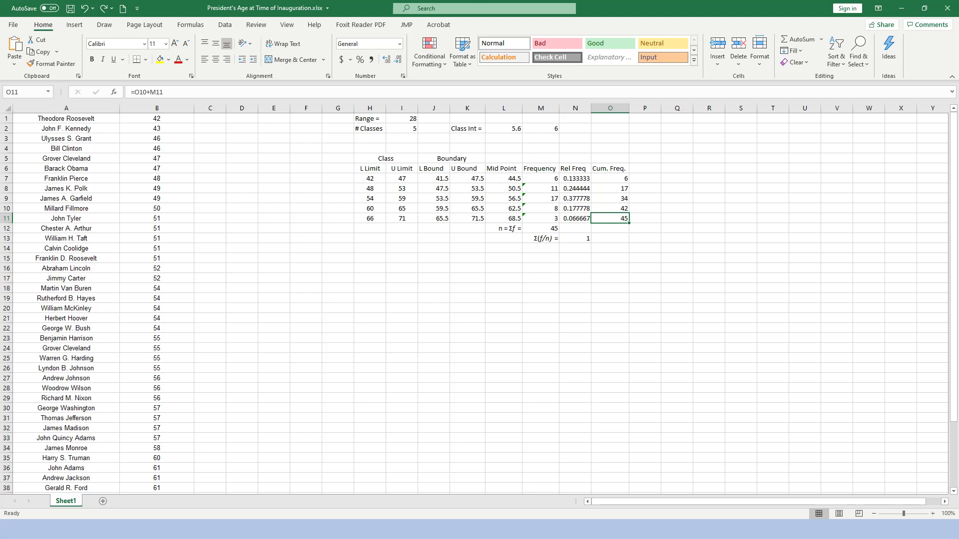
Apply outline and inside borders to the frequency table range H6:O11.
left_click(503, 388)
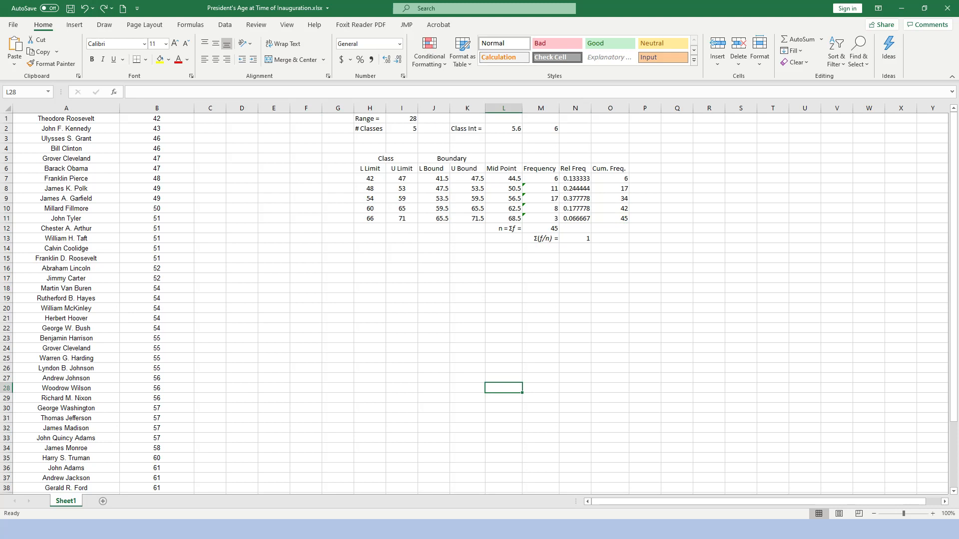
left_click_drag(370, 169, 610, 219)
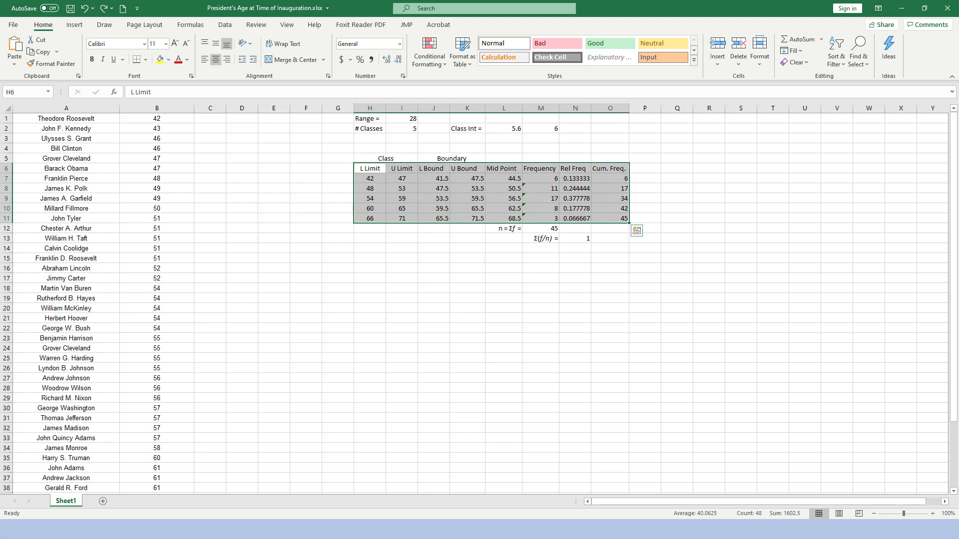
right_click(573, 180)
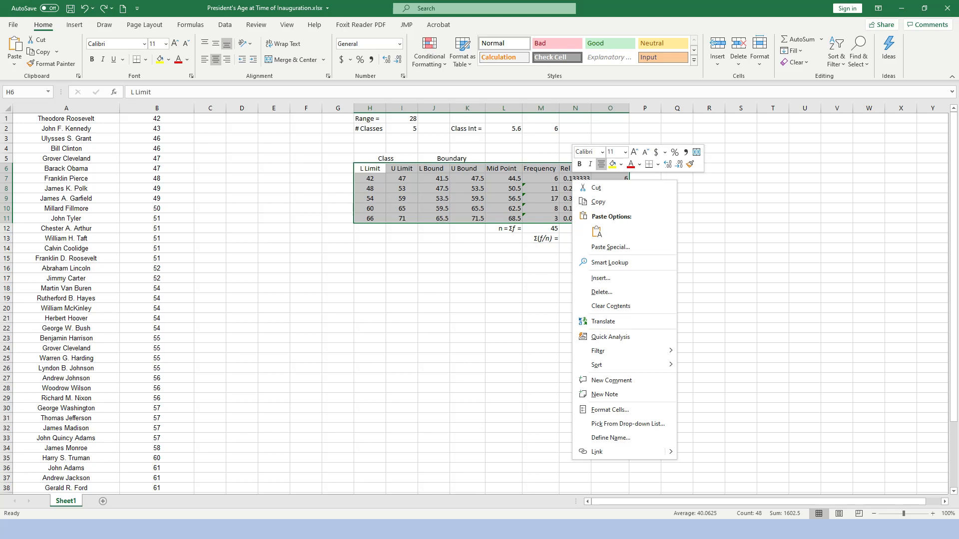
left_click(609, 410)
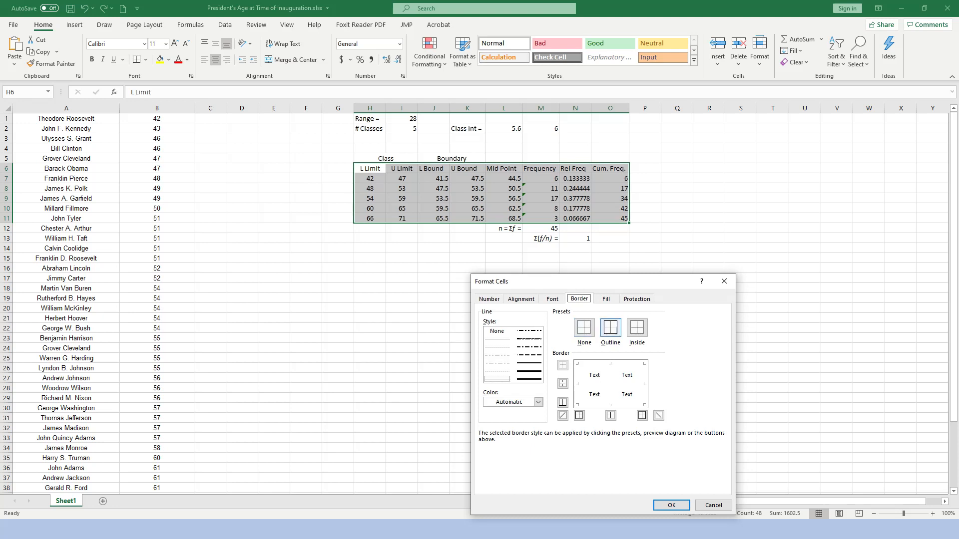
left_click(611, 328)
left_click(637, 327)
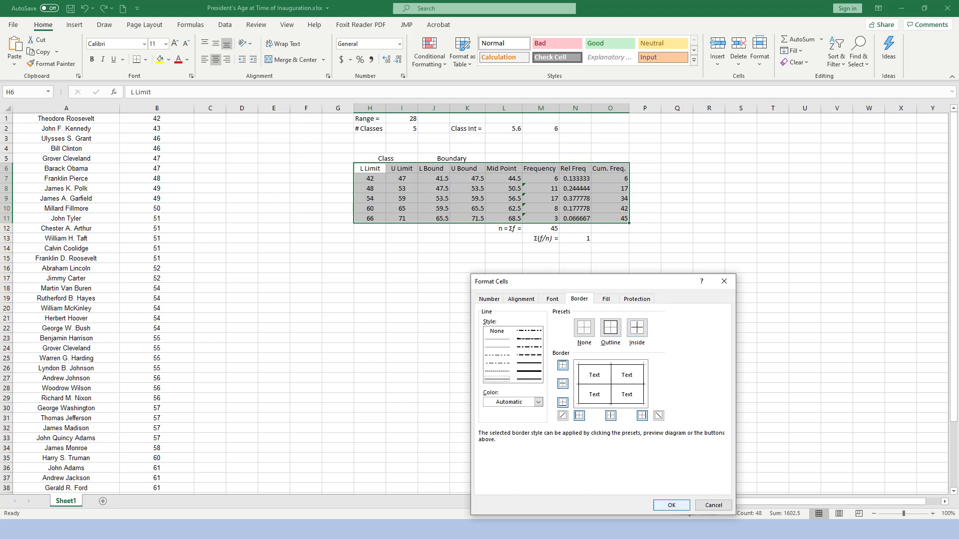
left_click(672, 505)
left_click(540, 388)
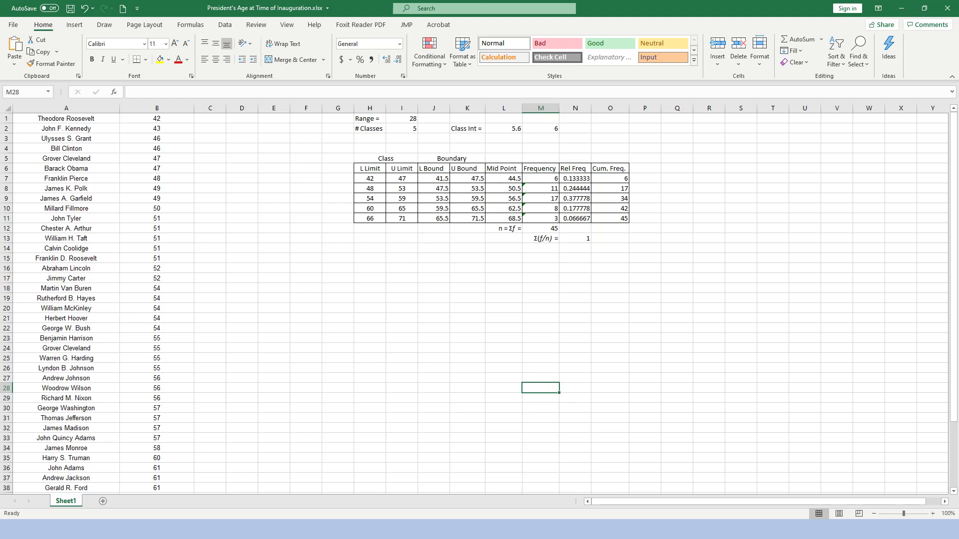
Apply outline and inside borders to the merged "Class" and "Boundary" headings in row 5.
left_click_drag(386, 159, 452, 158)
right_click(445, 158)
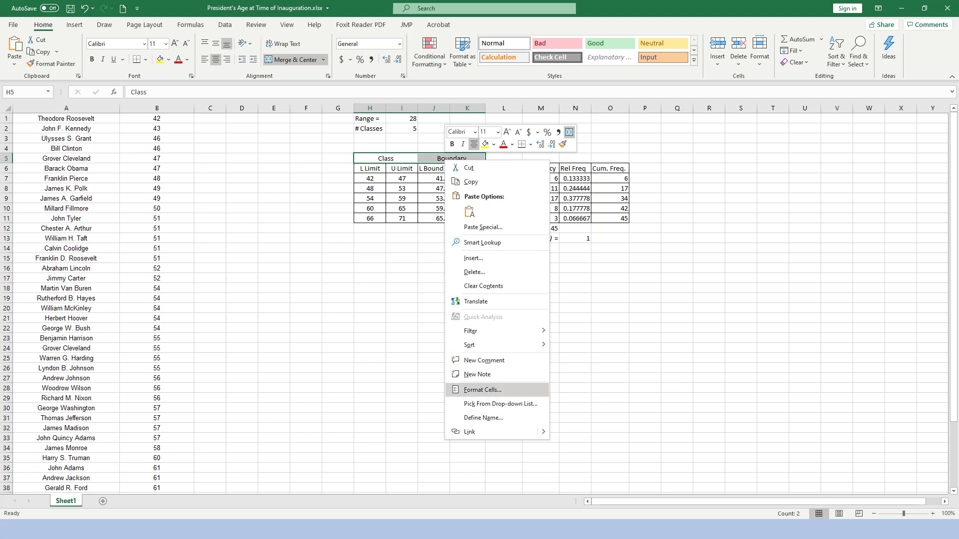
left_click(482, 390)
left_click(500, 312)
left_click(526, 313)
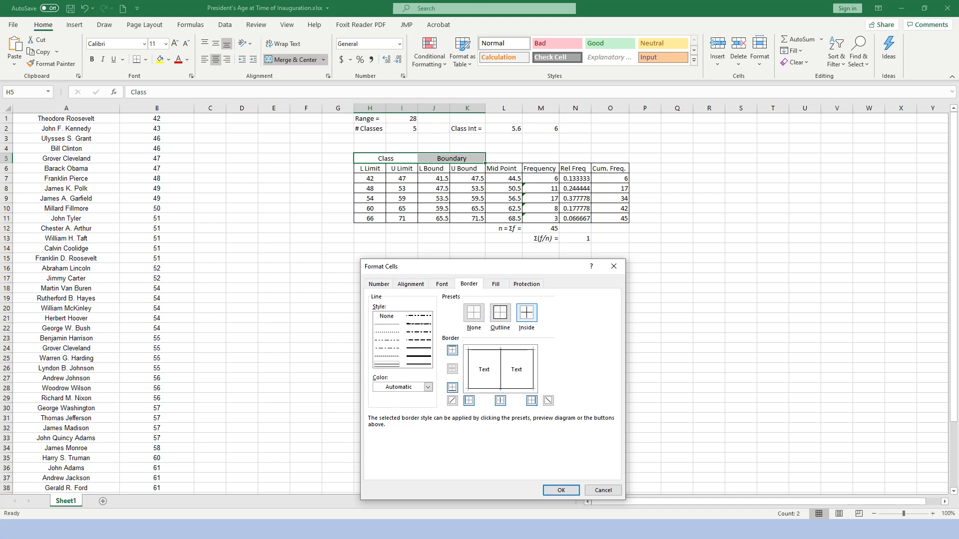
left_click(561, 491)
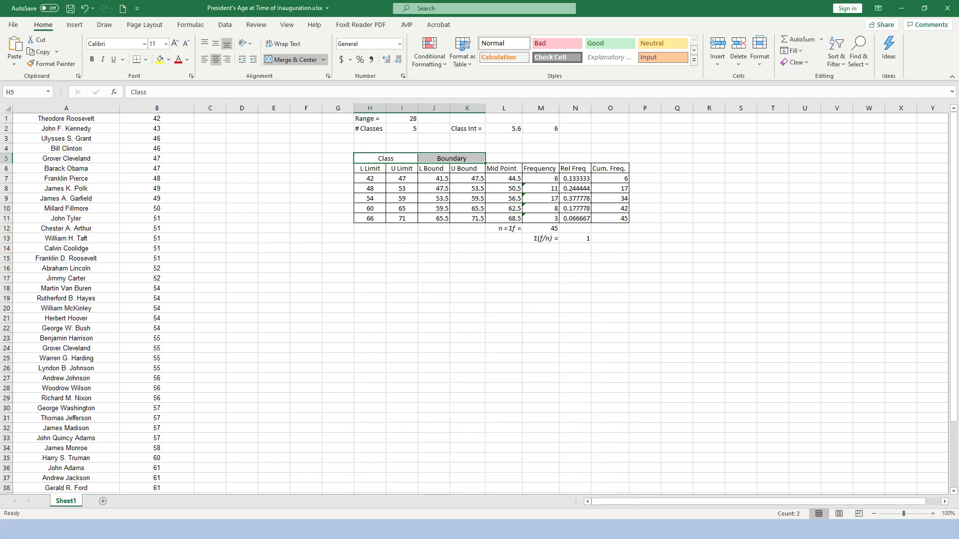
left_click(644, 388)
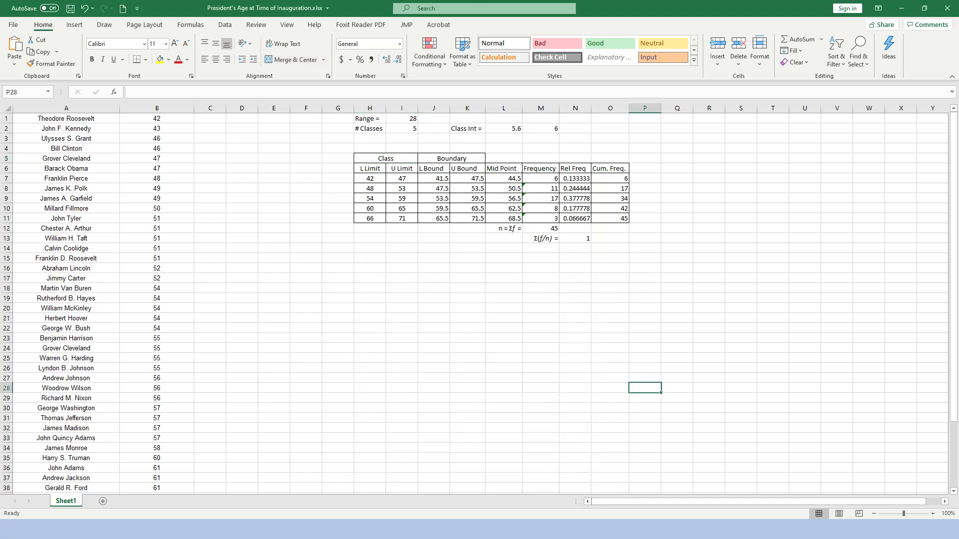
Apply outline and inside borders to the n = Σf label and its total in L12:M12.
left_click_drag(504, 228, 541, 228)
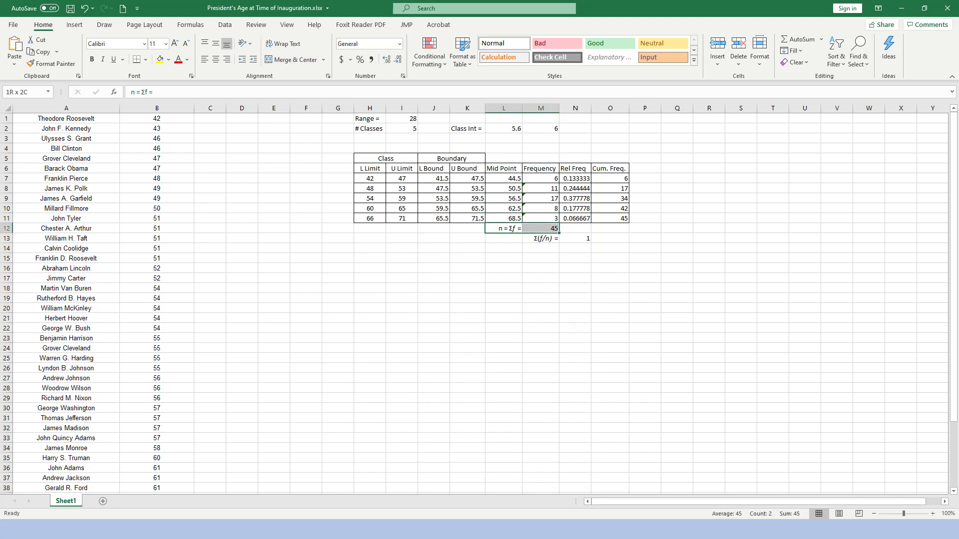
right_click(542, 230)
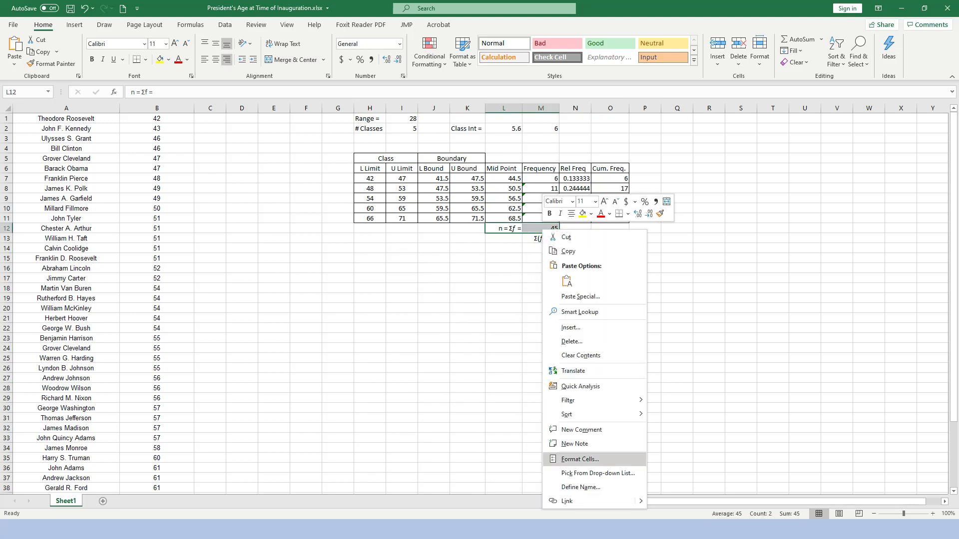
left_click(580, 459)
left_click(577, 327)
left_click(604, 328)
left_click(638, 505)
left_click(610, 328)
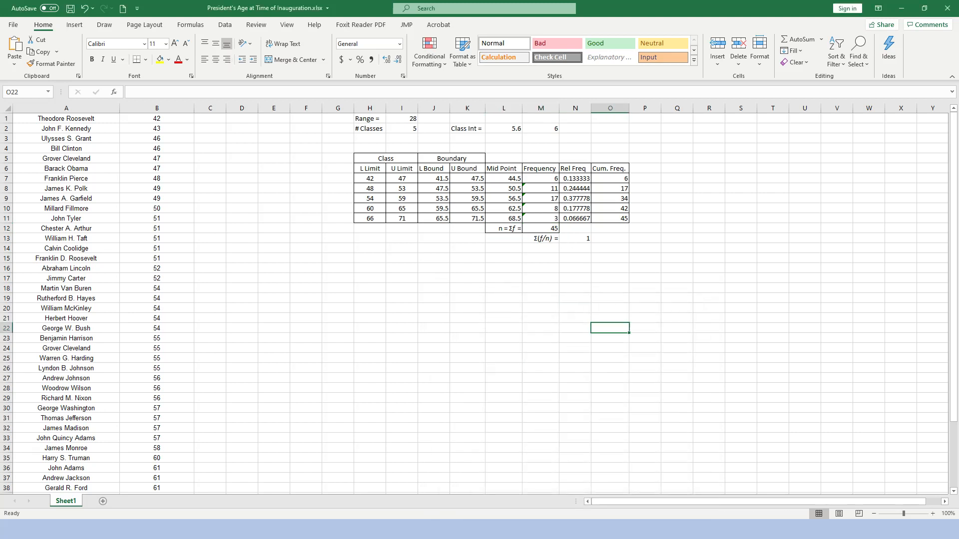
Apply outline and inside borders to the Σ(f/n) label and its total in M13:N13.
left_click_drag(541, 239, 575, 239)
left_click(541, 239)
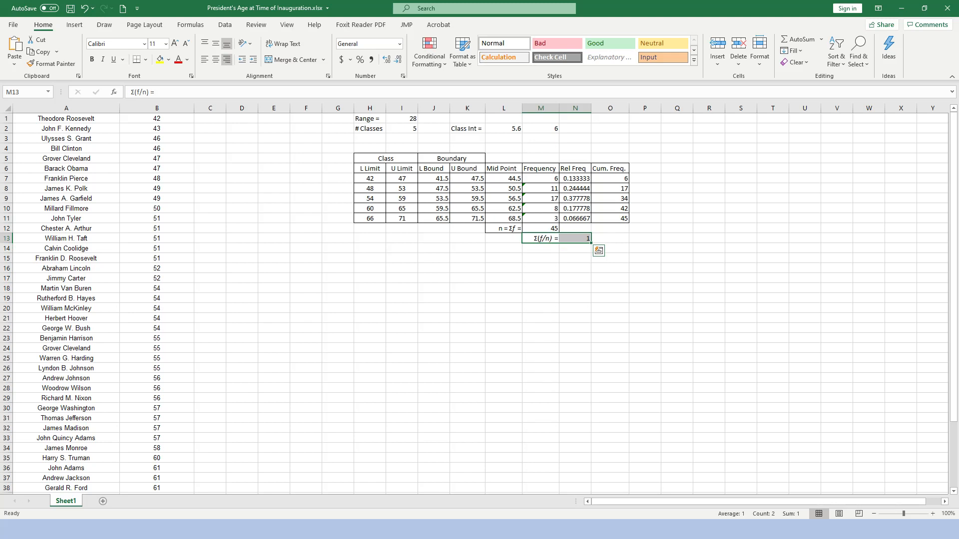
right_click(575, 239)
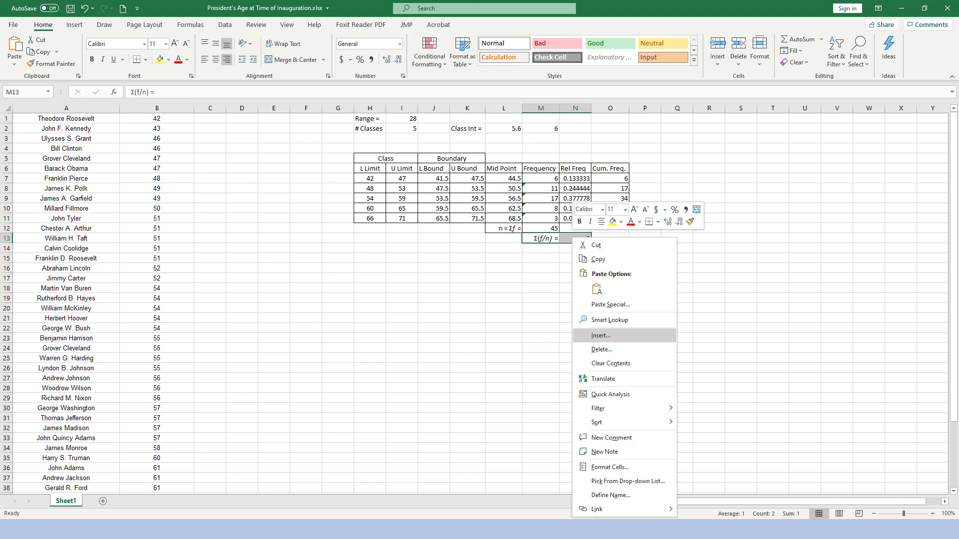
left_click(597, 467)
left_click(601, 327)
left_click(628, 328)
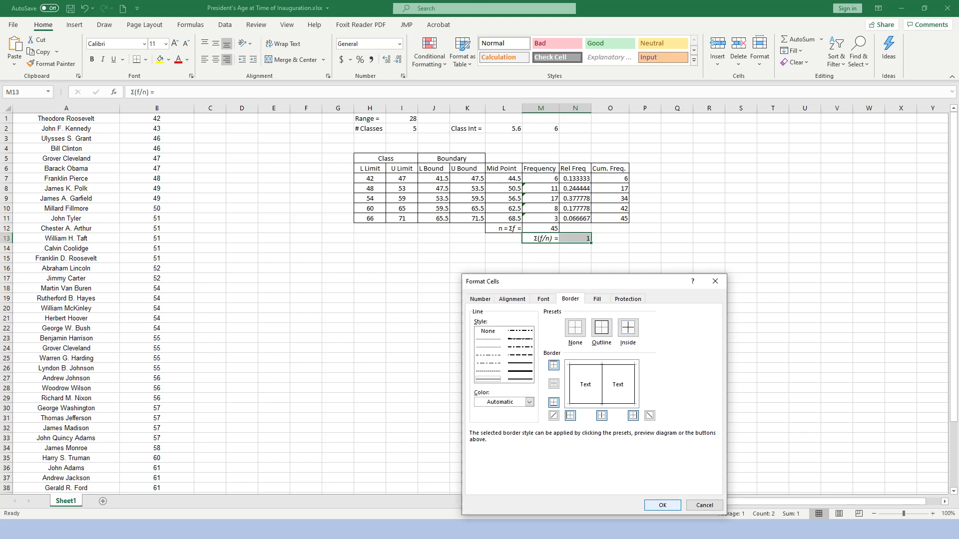
left_click(662, 505)
left_click(699, 342)
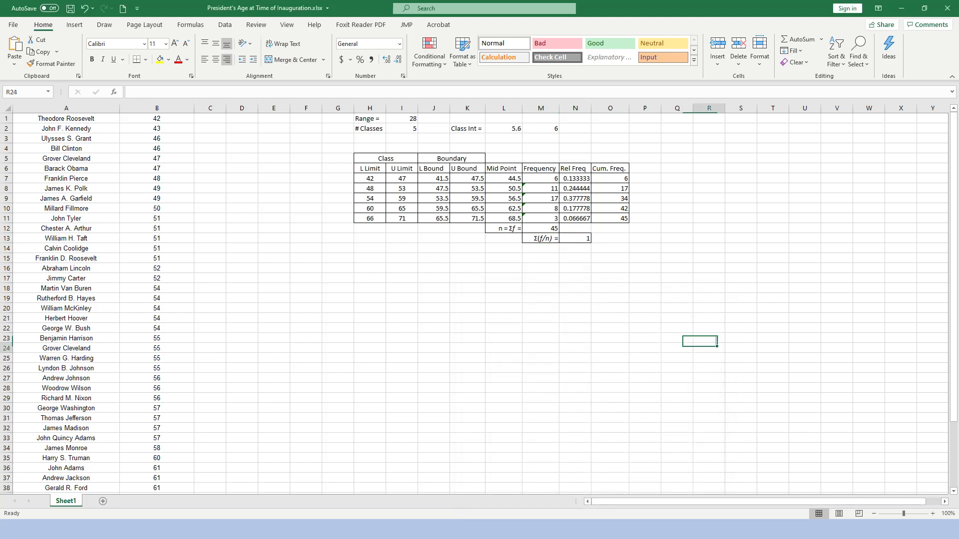